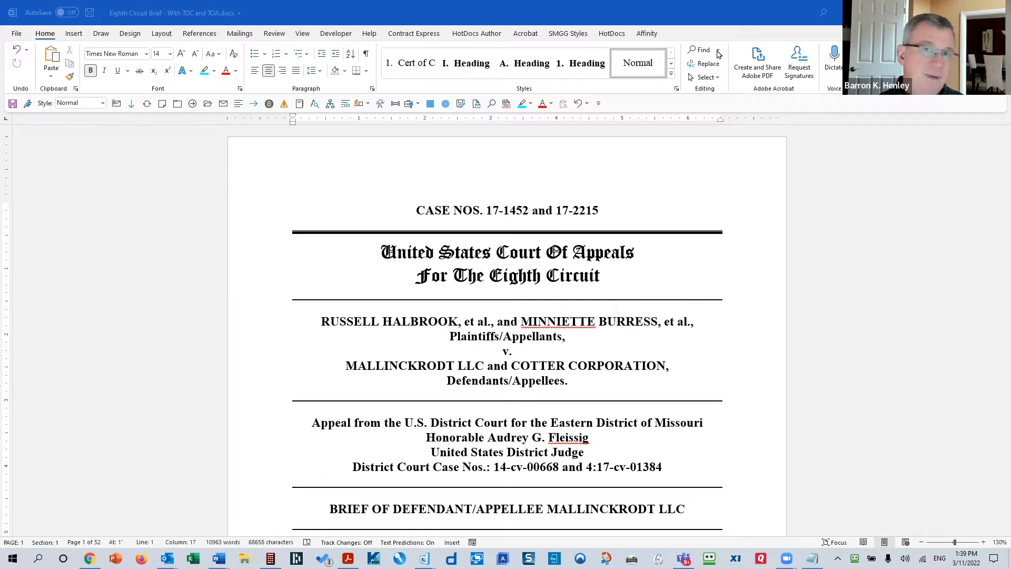
Search the brief for "cotter" and view the second through fourth matches, then close the search results
click(705, 50)
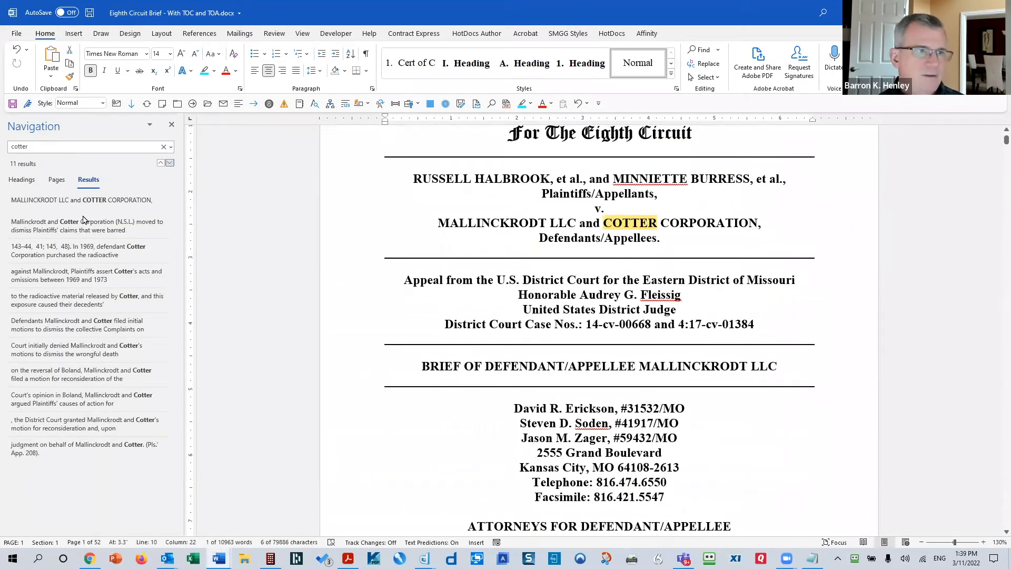
click(86, 225)
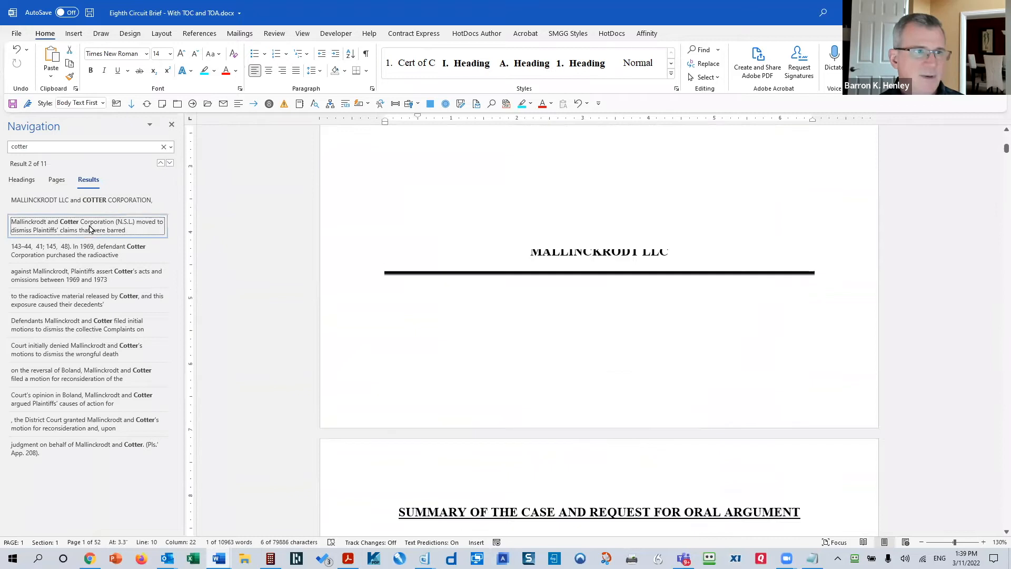
click(83, 249)
click(73, 272)
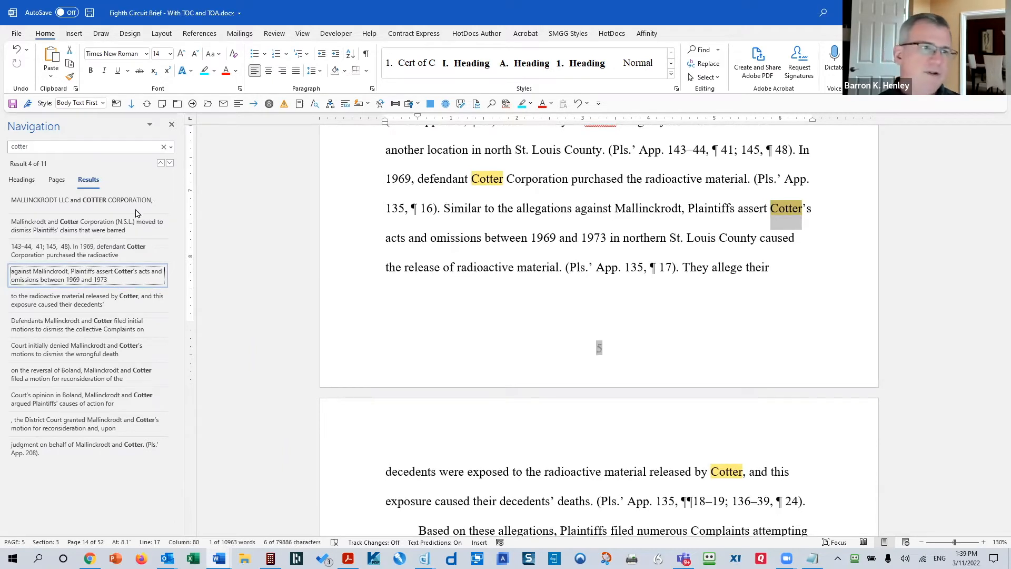
click(171, 127)
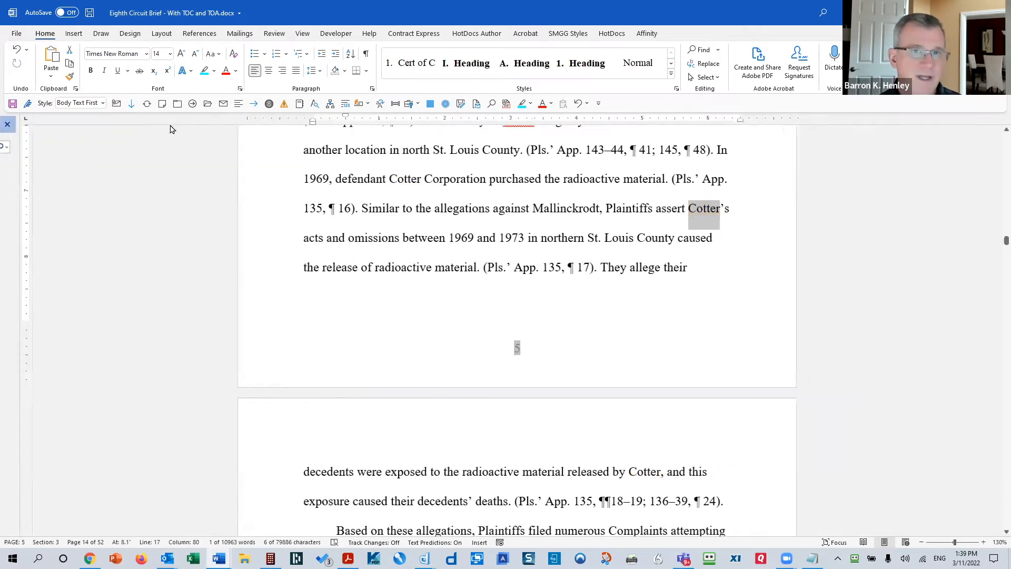
Open Advanced Find, clear the search term and move the dialog off the body text
click(719, 53)
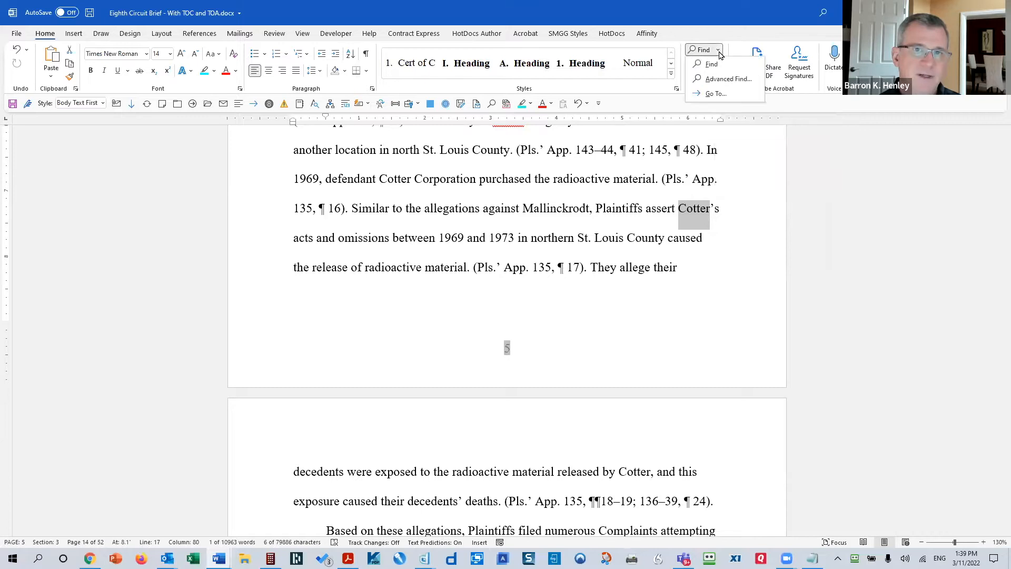
click(726, 80)
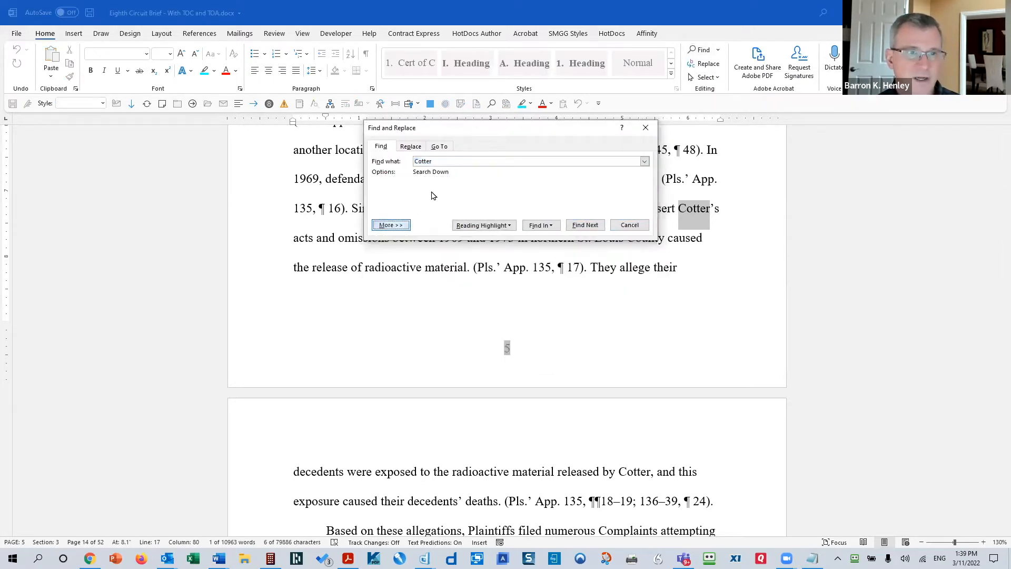
key(BackSpace)
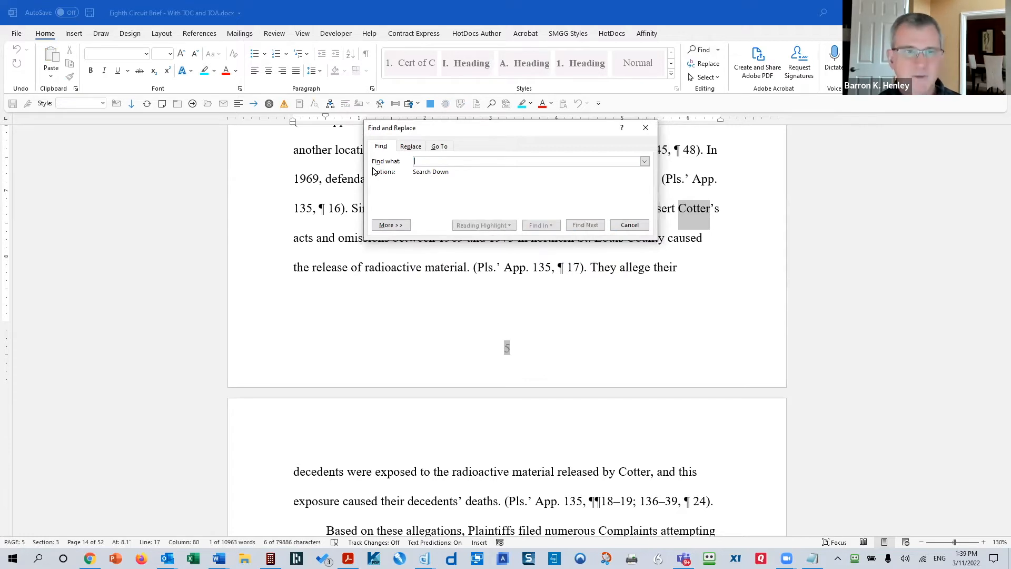
drag(495, 128, 587, 112)
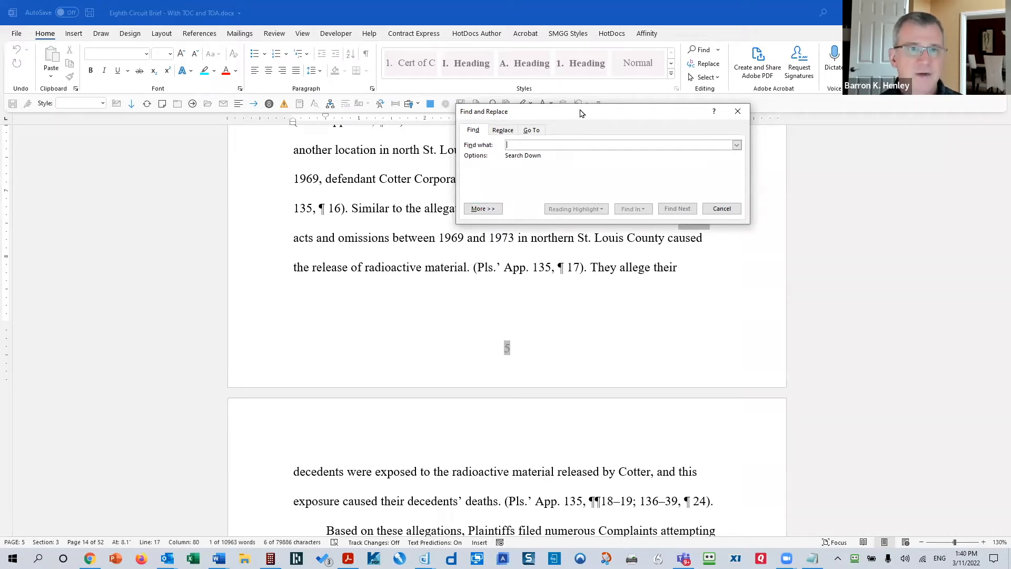
drag(577, 109, 576, 98)
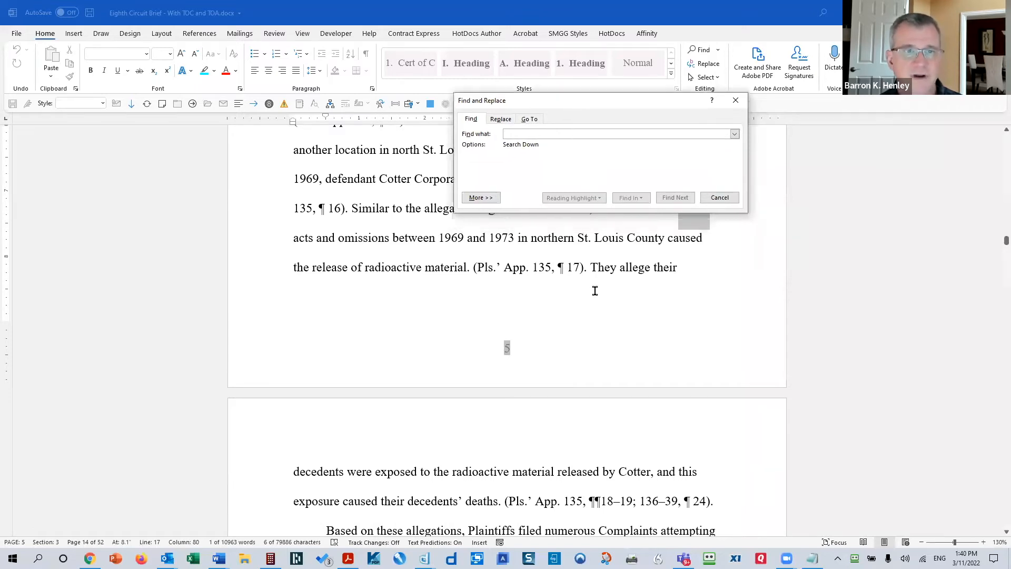
Expand the additional search options of Advanced Find to examine what they offer
click(480, 199)
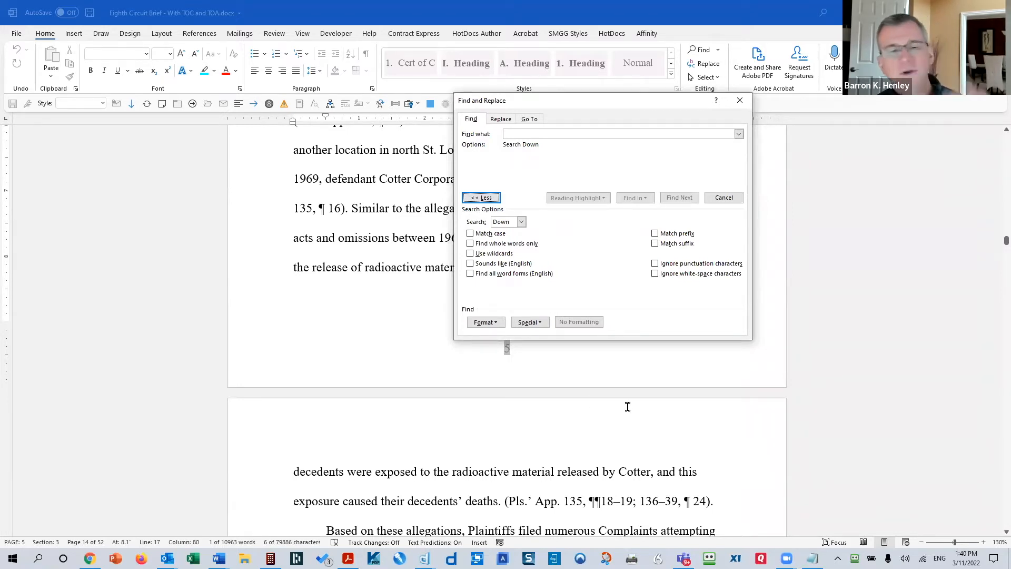
click(487, 199)
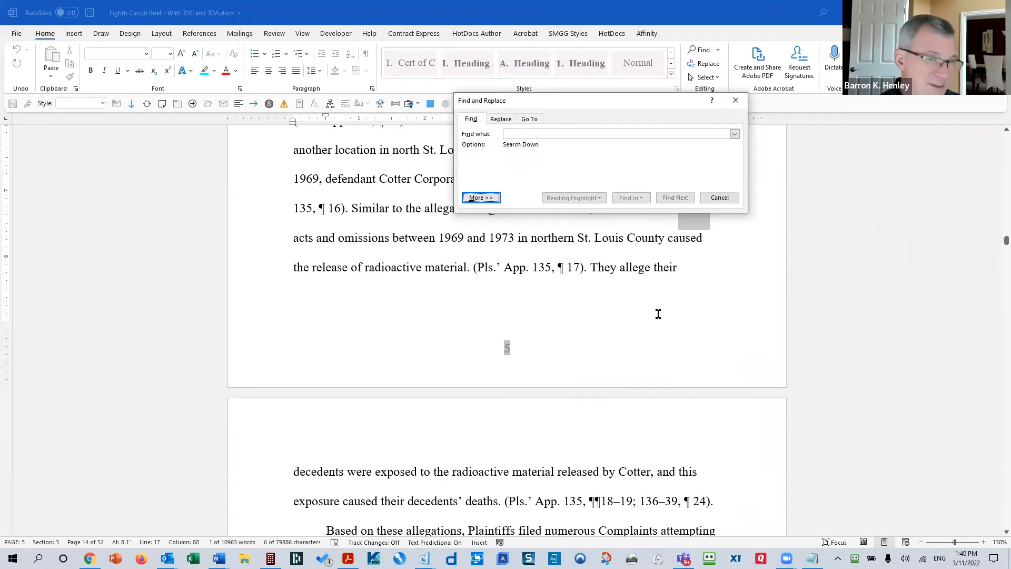
click(480, 198)
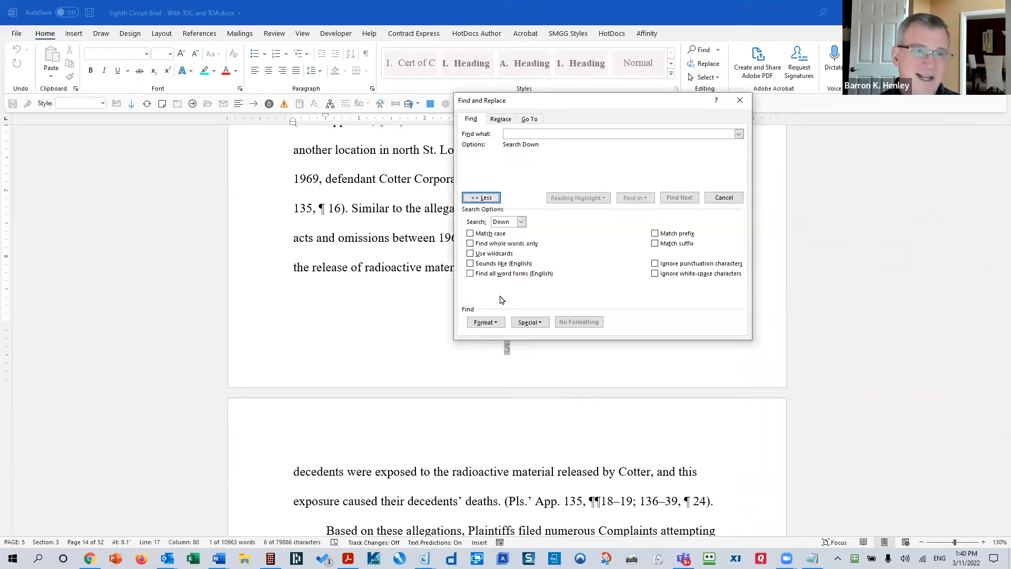
click(481, 198)
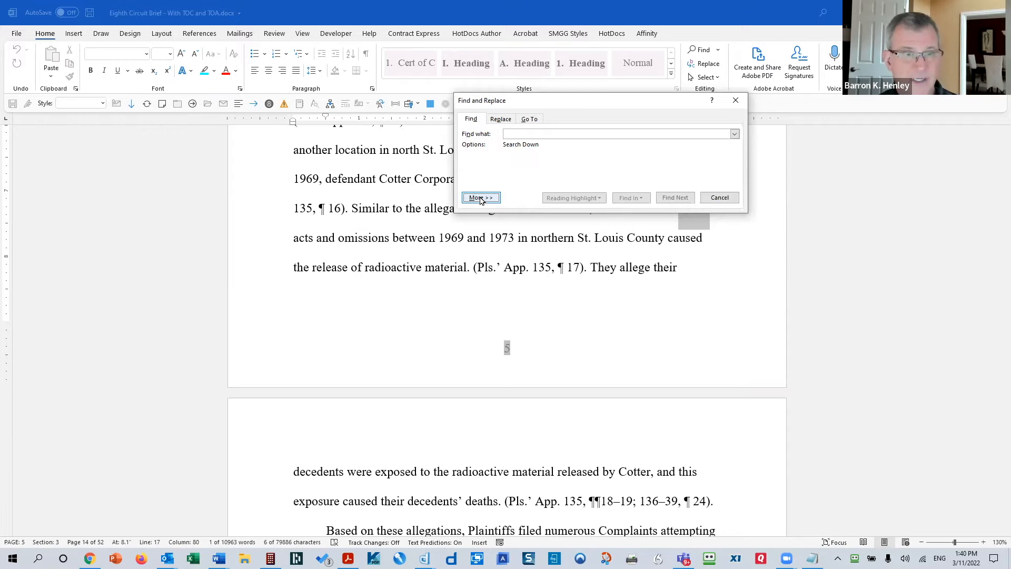
click(481, 199)
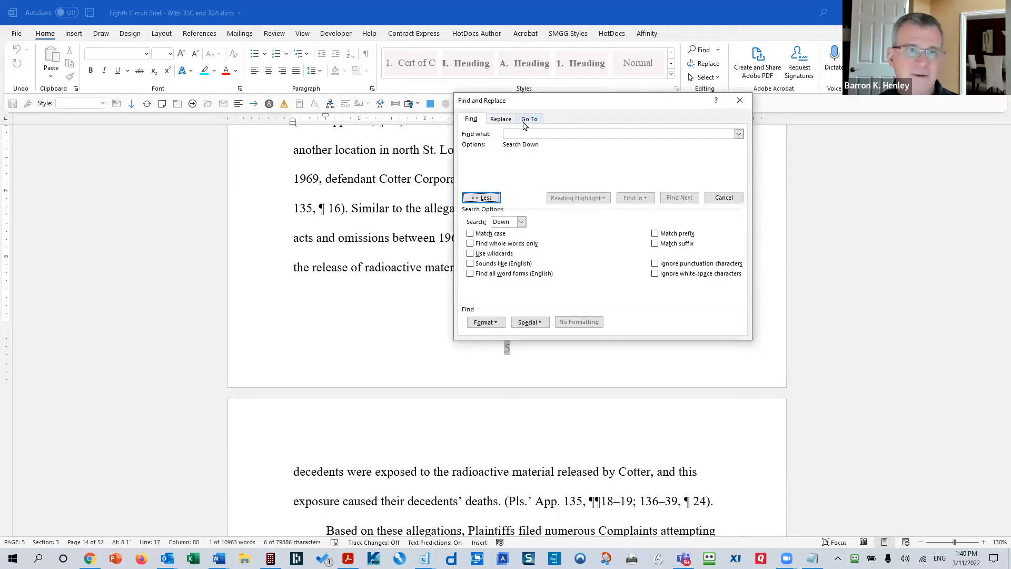
View the Replace options and clear the replacement text
click(500, 120)
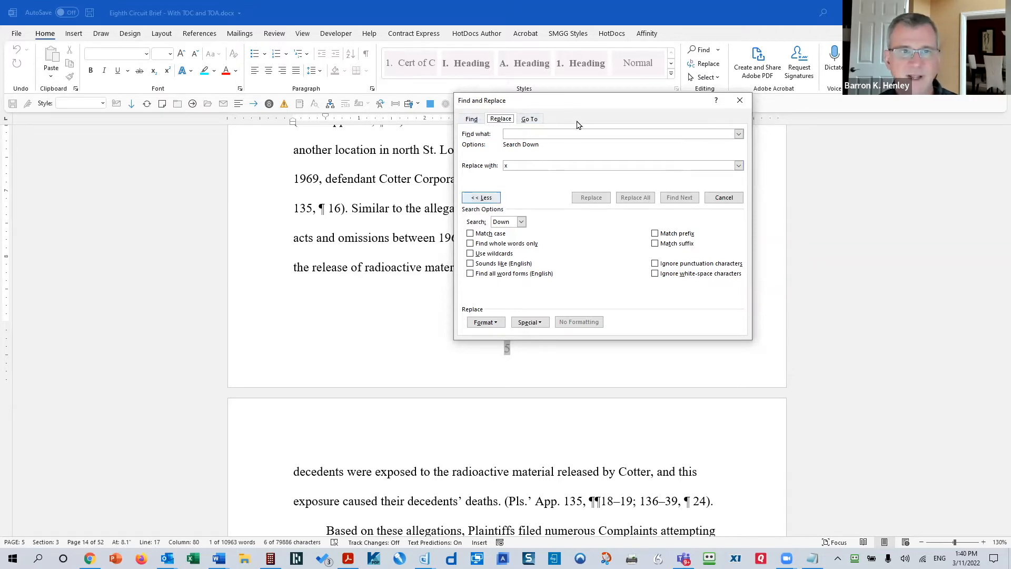
click(470, 119)
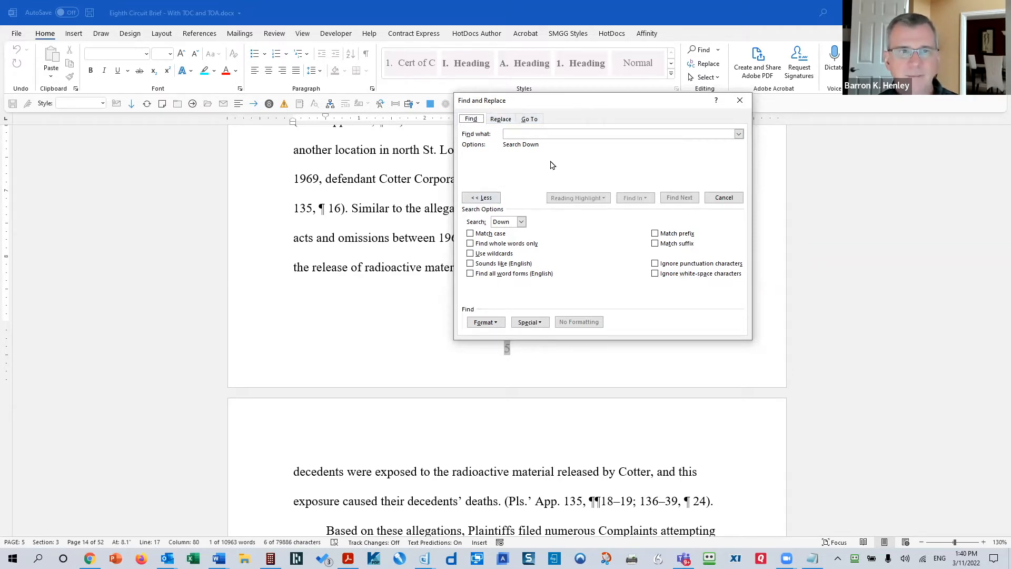
click(496, 122)
click(511, 165)
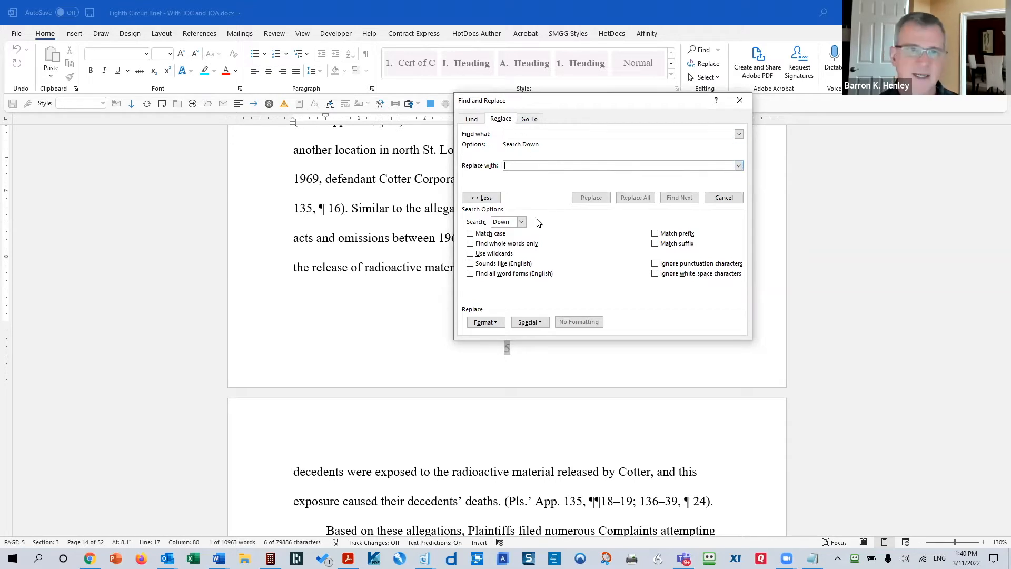
Go to page 10 of the brief and examine the other kinds of Go To targets
click(530, 119)
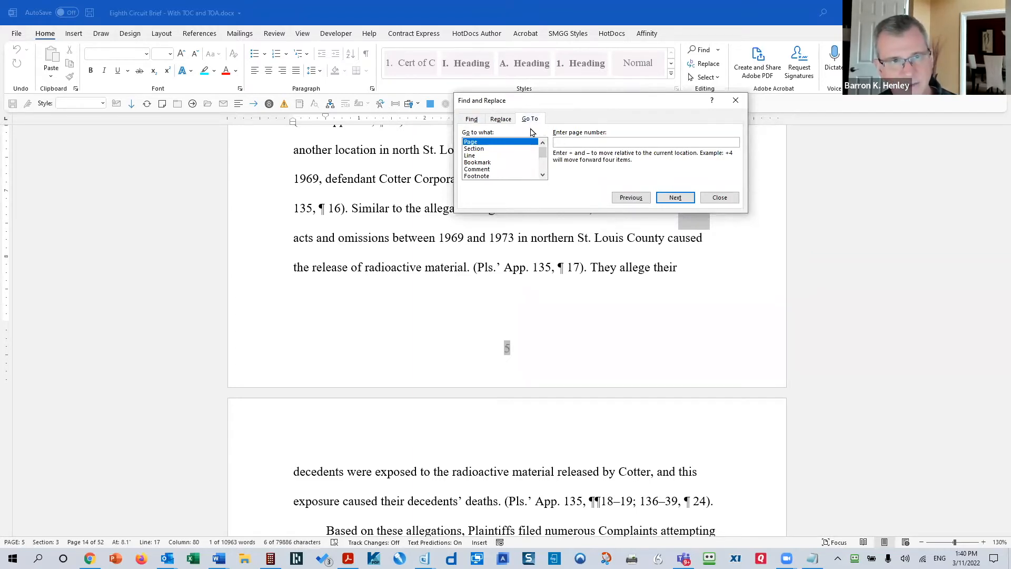
text(10)
click(680, 199)
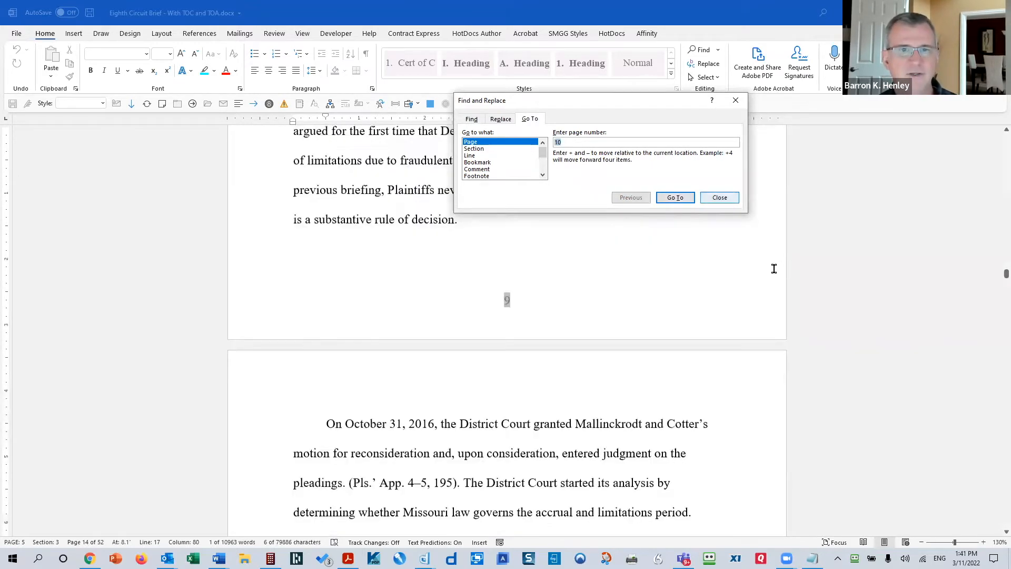
mouse_move(543, 156)
mouse_down()
mouse_move(545, 165)
mouse_move(547, 149)
mouse_up()
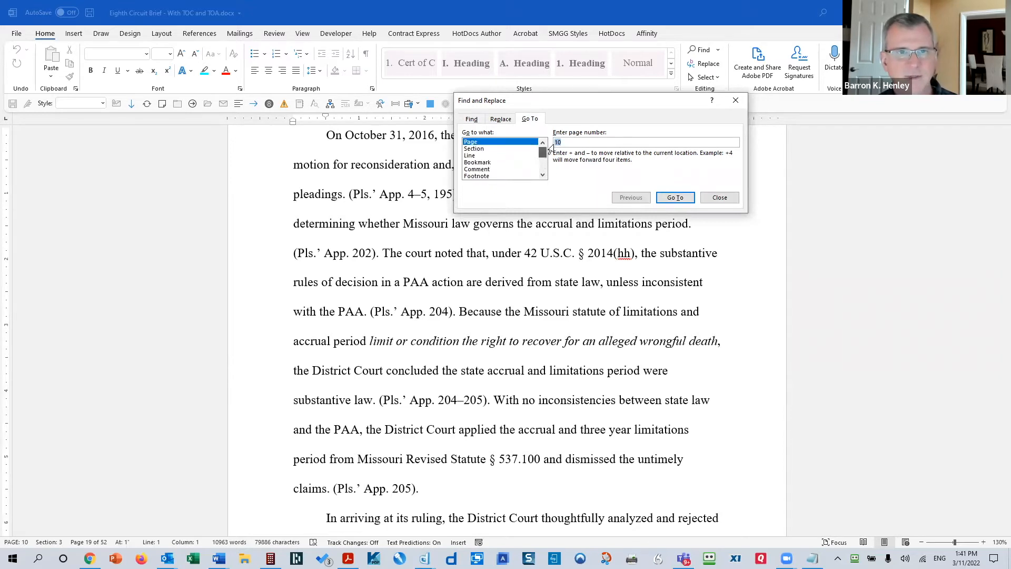
Set up a replacement of "he" with "she"
click(470, 119)
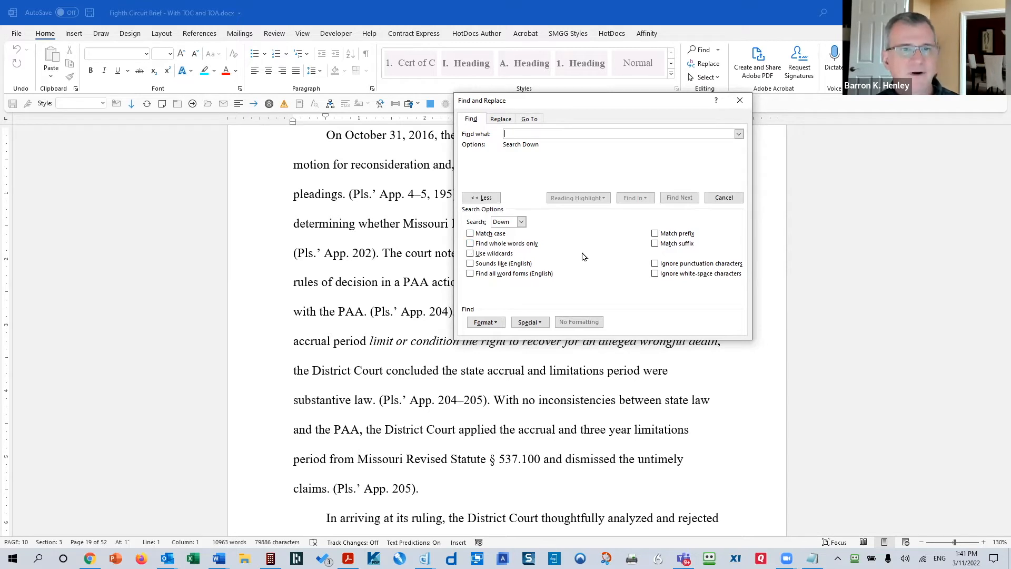
click(499, 119)
click(532, 135)
text(he)
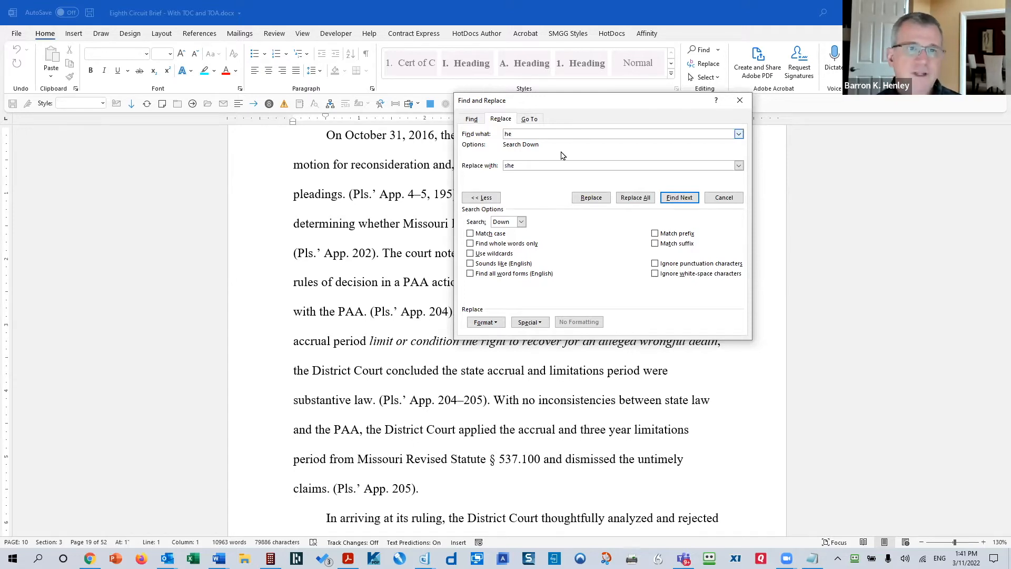
click(523, 134)
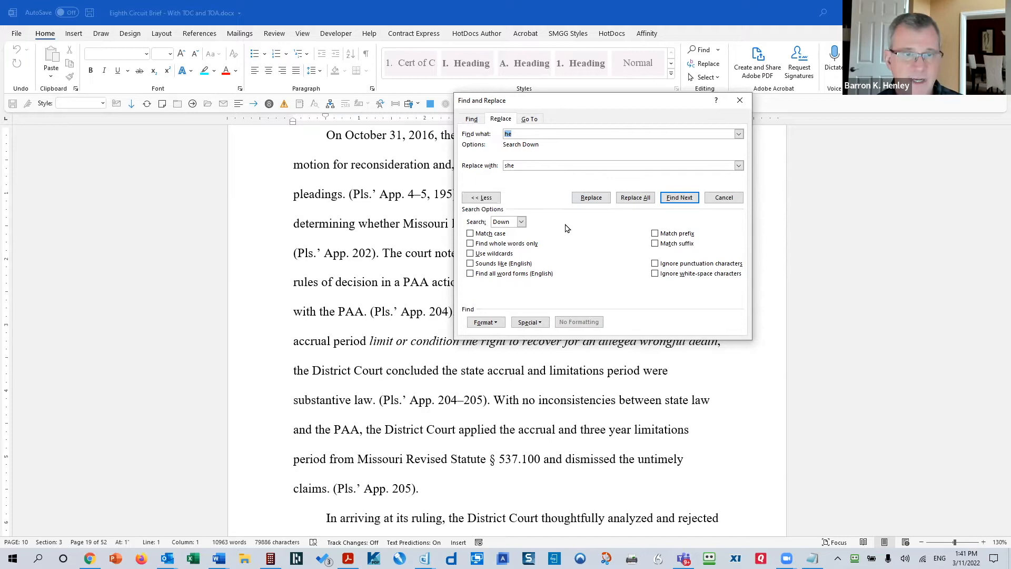
Try the whole-words-only option for the "he" replacement and close the dialog without replacing anything
click(483, 244)
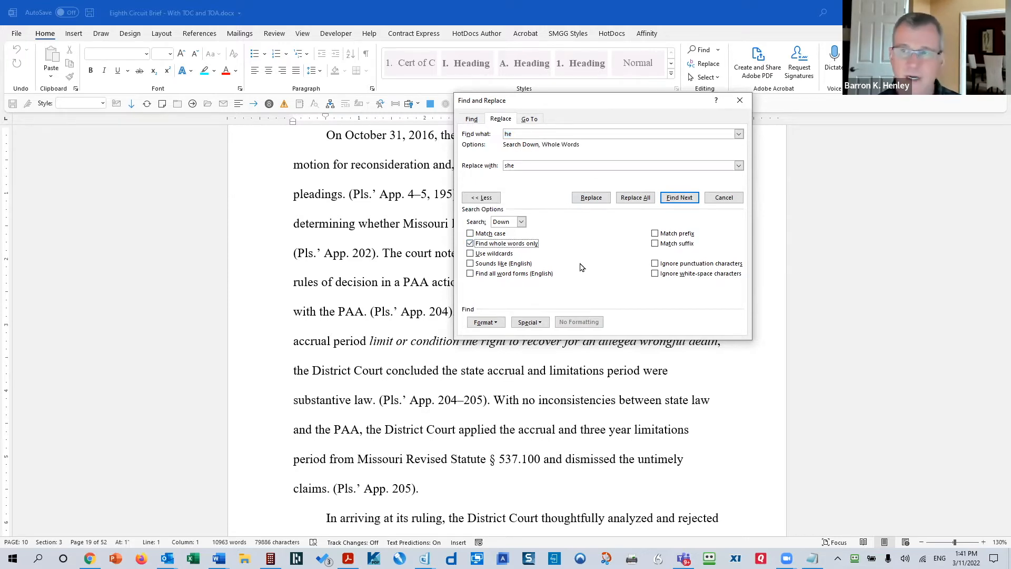
click(501, 245)
click(527, 246)
click(526, 246)
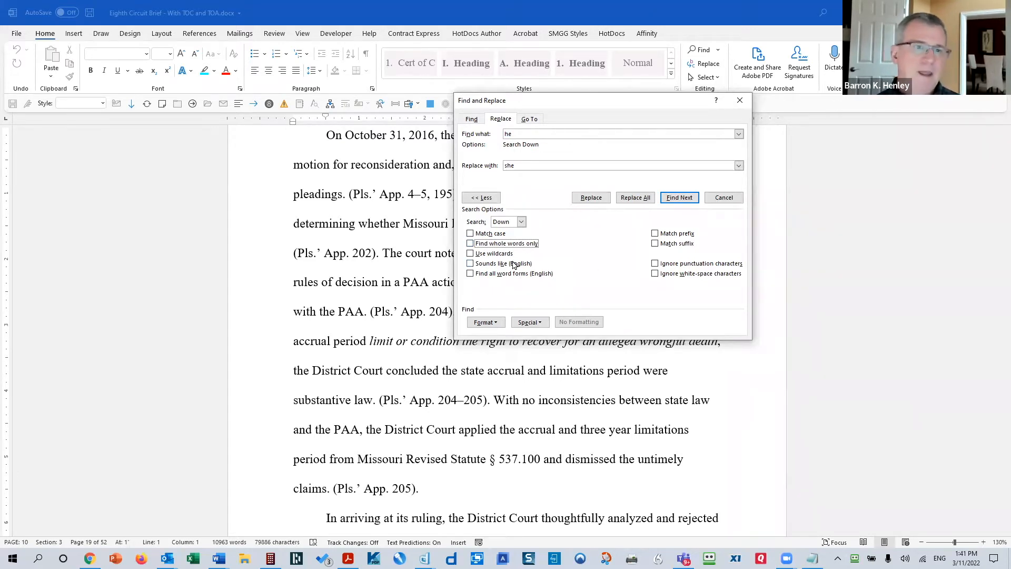
click(503, 245)
click(490, 244)
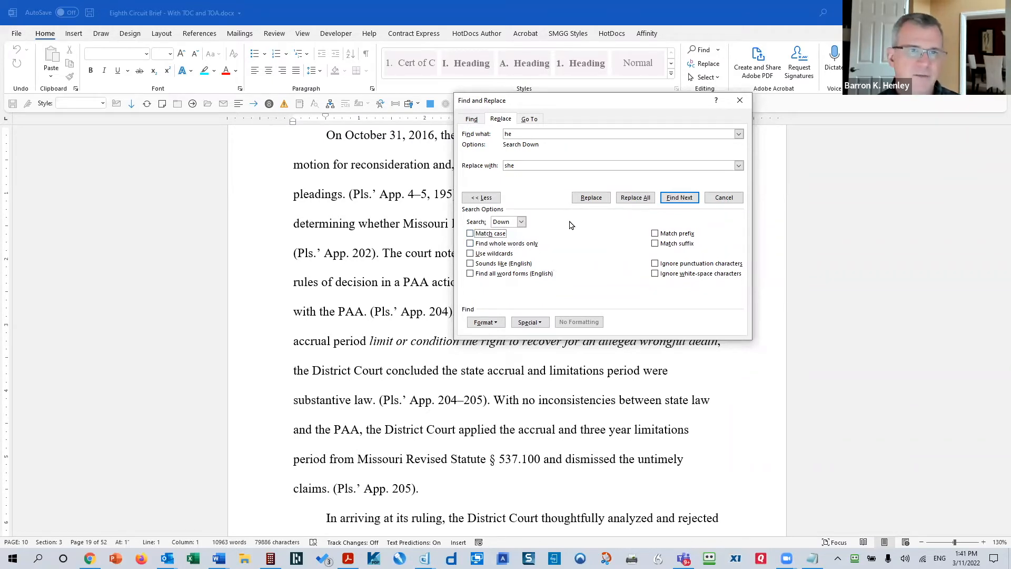
click(724, 197)
Set up a replacement that finds "Id." and uses "Id." as the replacement text
scroll(654, 260, up, 5)
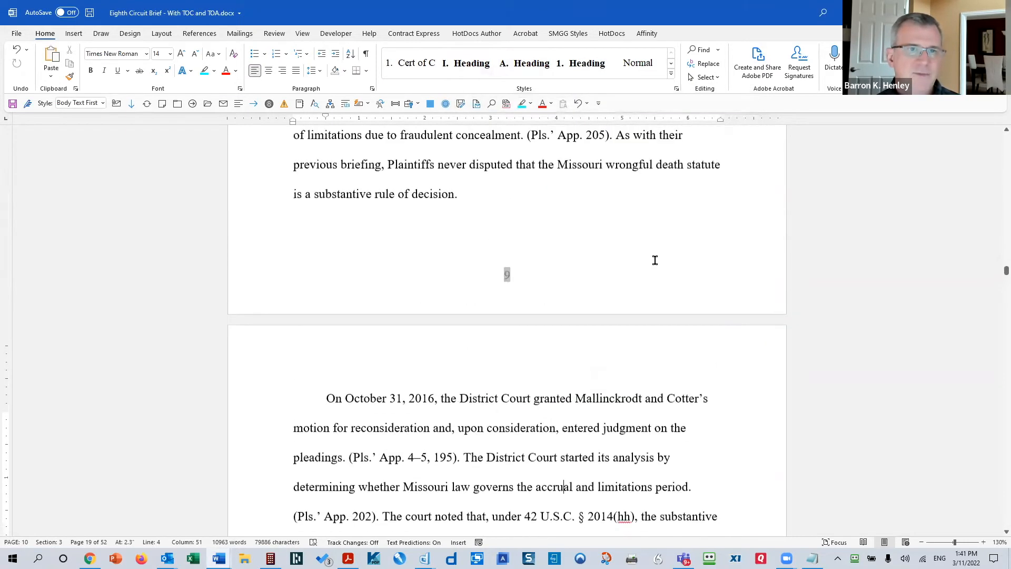
scroll(653, 266, up, 2)
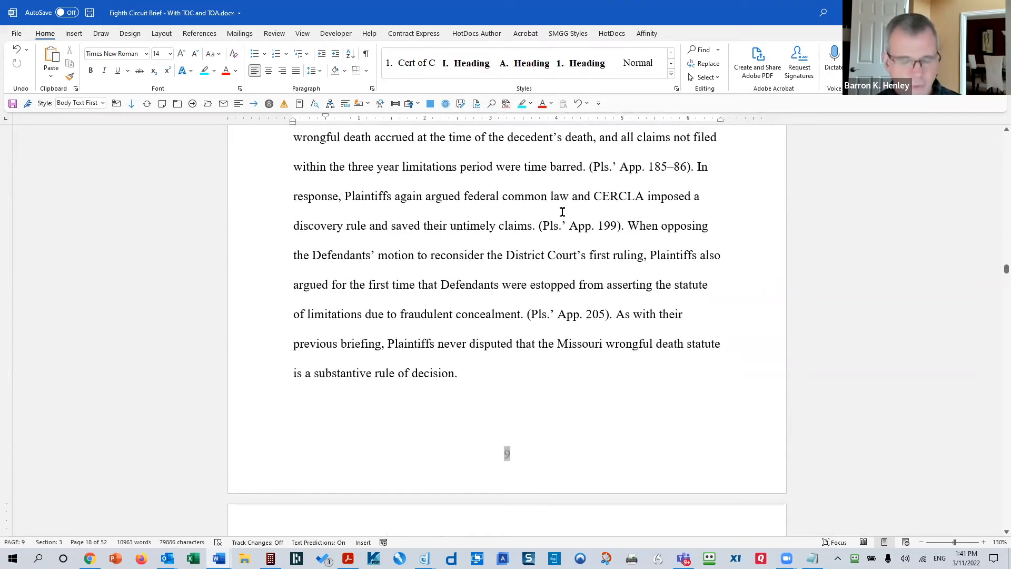
click(563, 211)
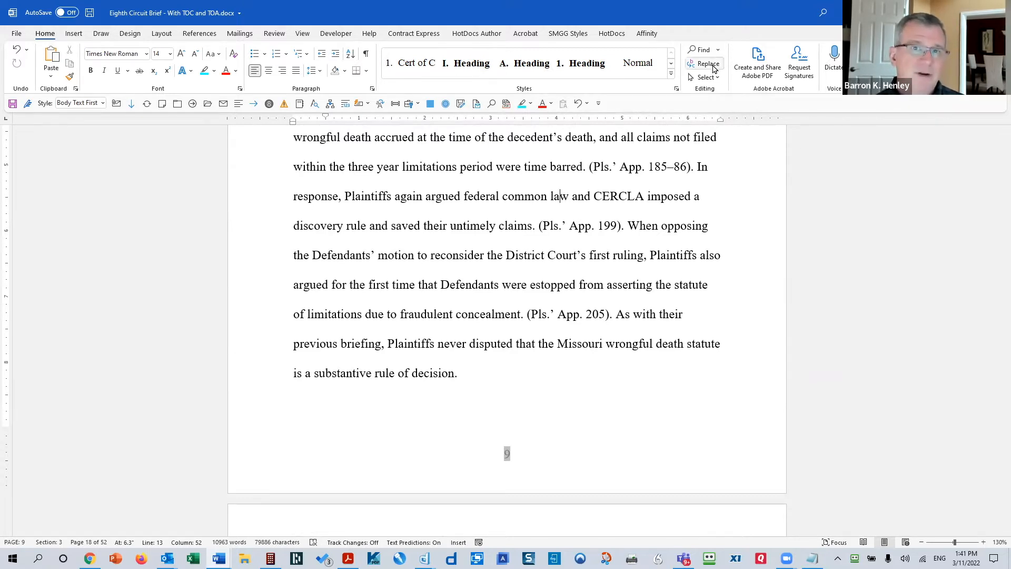
drag(643, 233, 514, 163)
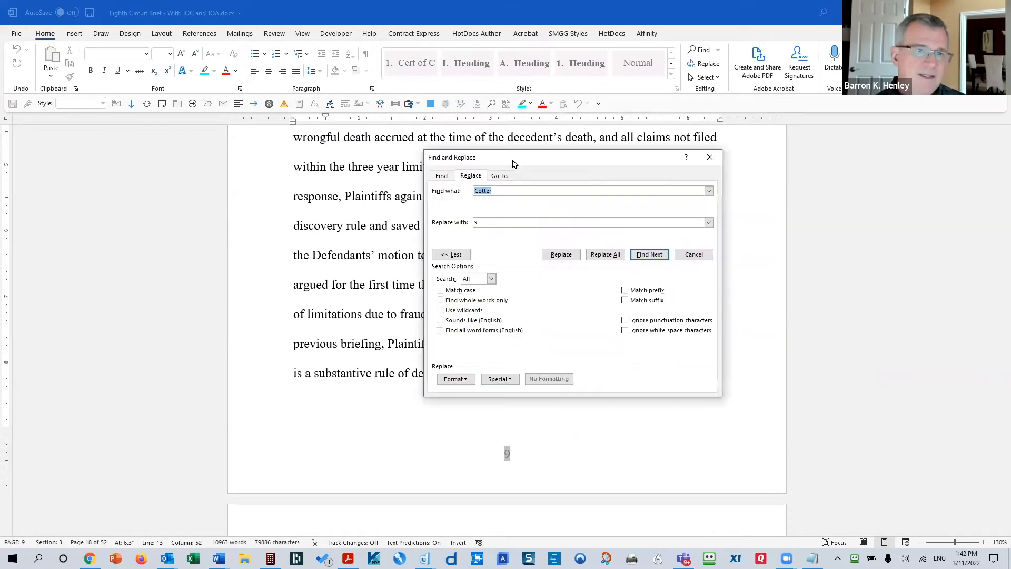
text(Id.)
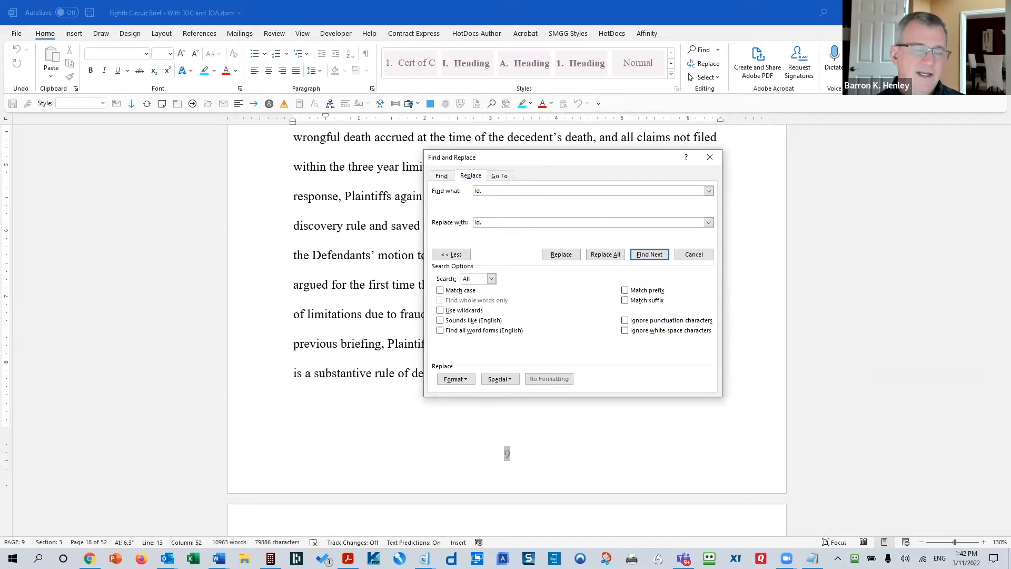
click(504, 223)
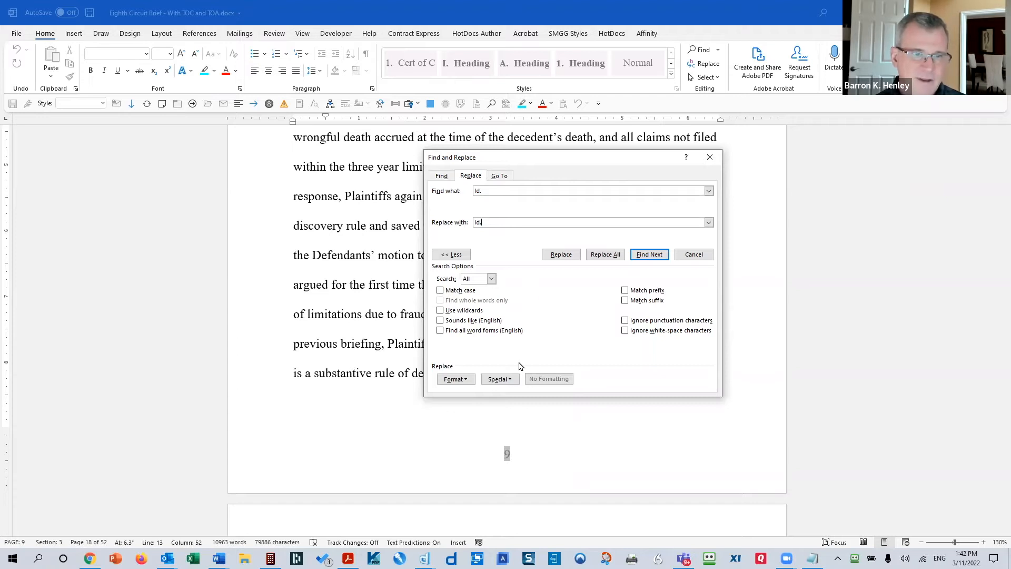
Set the font style of the "Id." replacement text to Italic
click(456, 380)
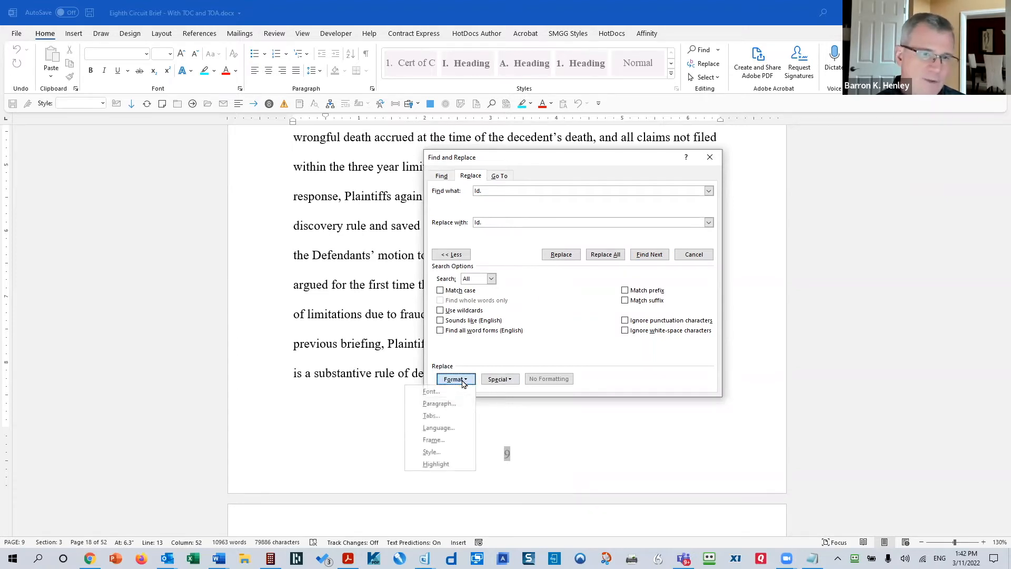
click(455, 393)
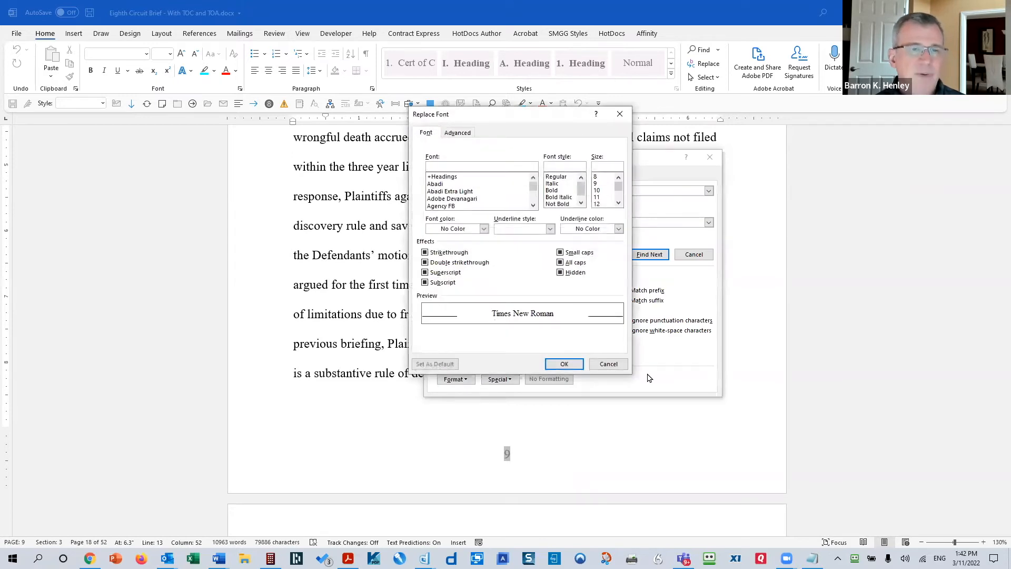
drag(537, 129, 830, 167)
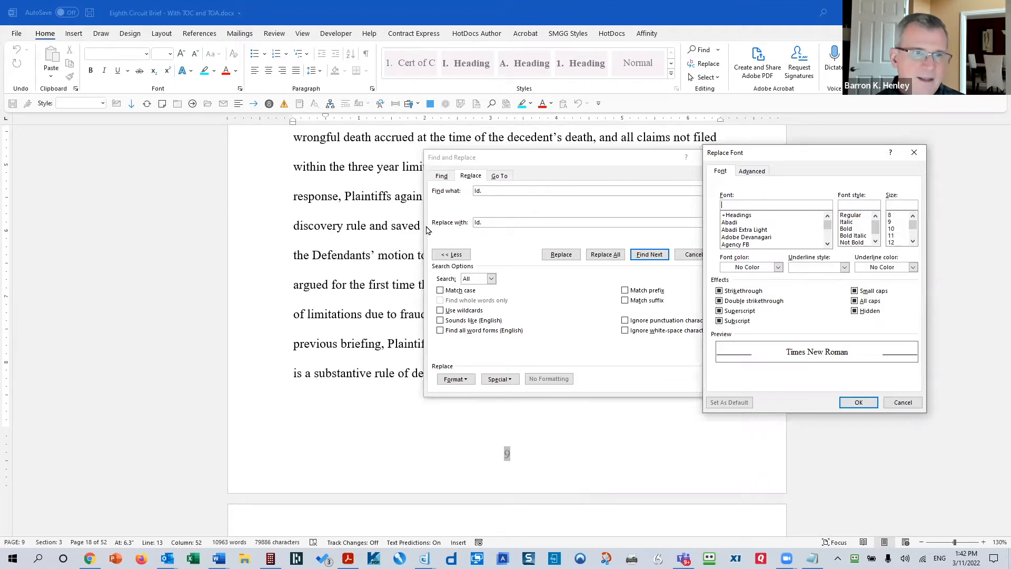
click(847, 222)
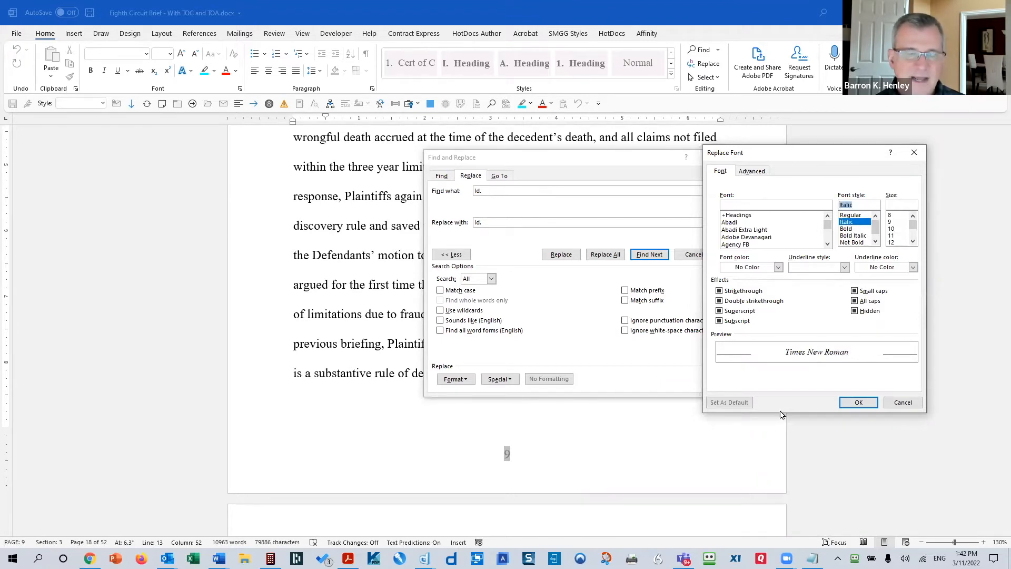
click(858, 402)
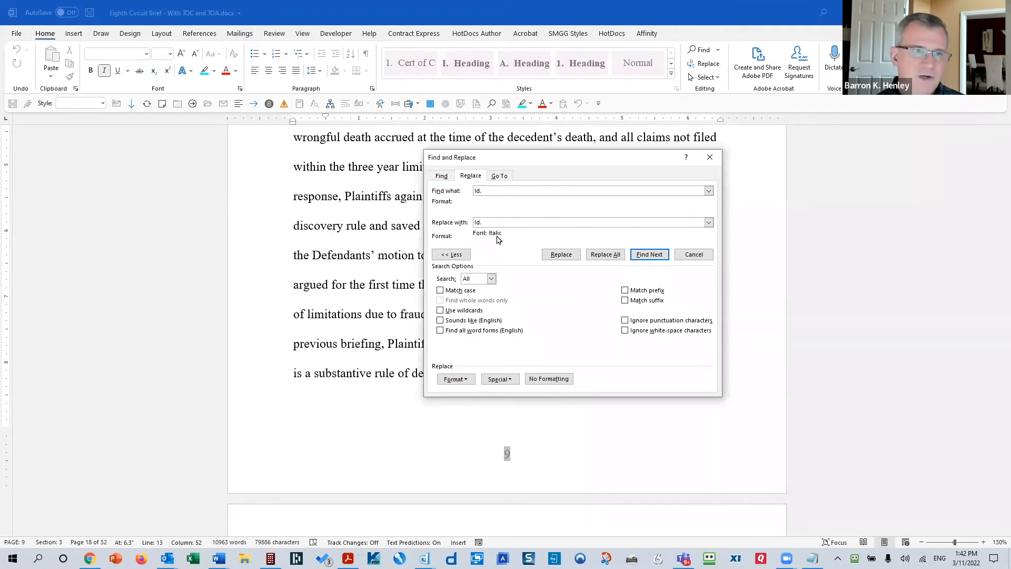
Replace every "Id." in the brief with the italic version and close the Find and Replace dialog
click(598, 257)
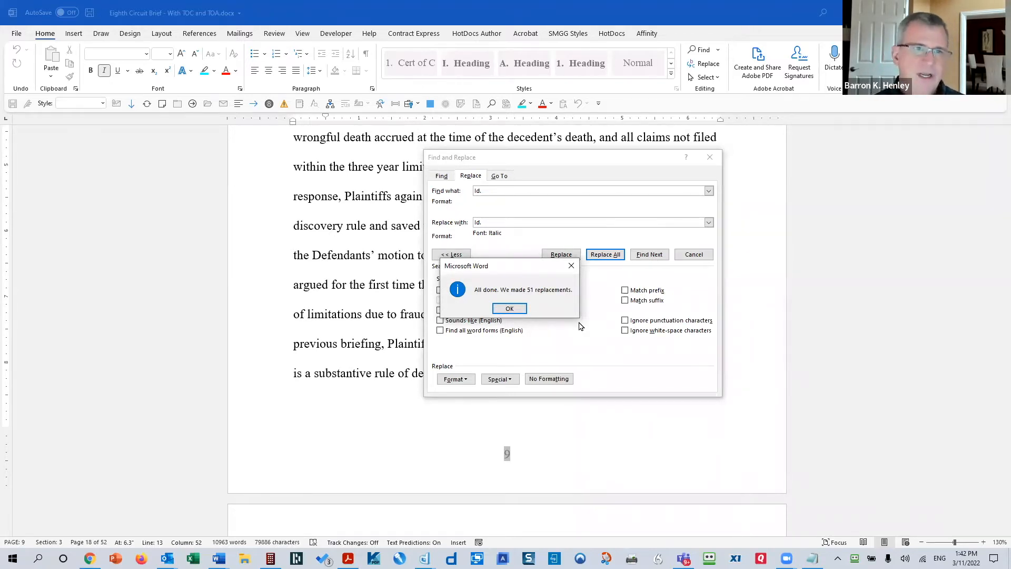
click(509, 309)
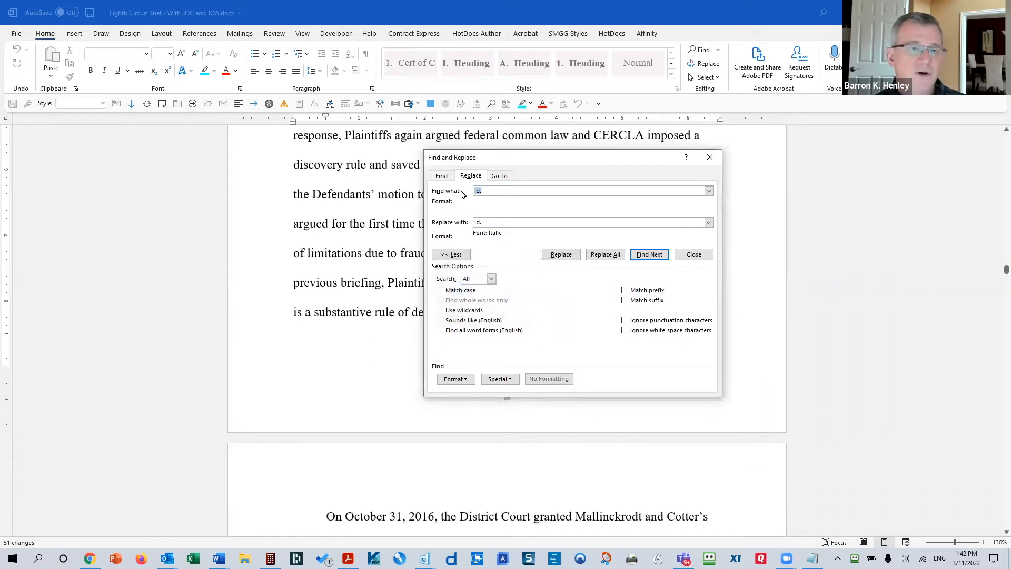
click(704, 260)
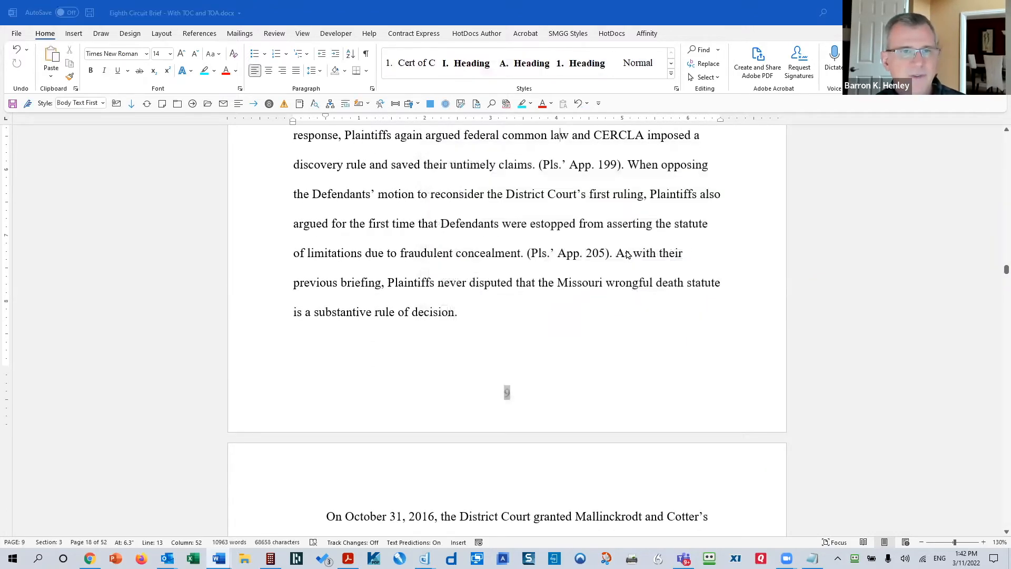
Switch to Operating Agreement.docx and examine the bold, underlined "Formation" heading in section 1.1
key(alt+Tab)
key(alt+Tab)
key(alt+Tab)
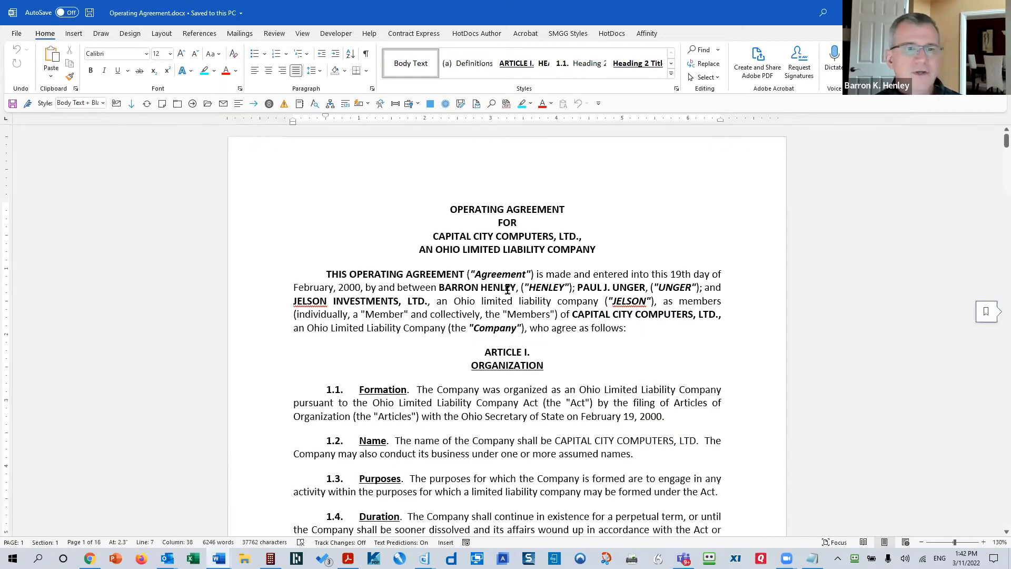
click(507, 289)
scroll(454, 305, down, 5)
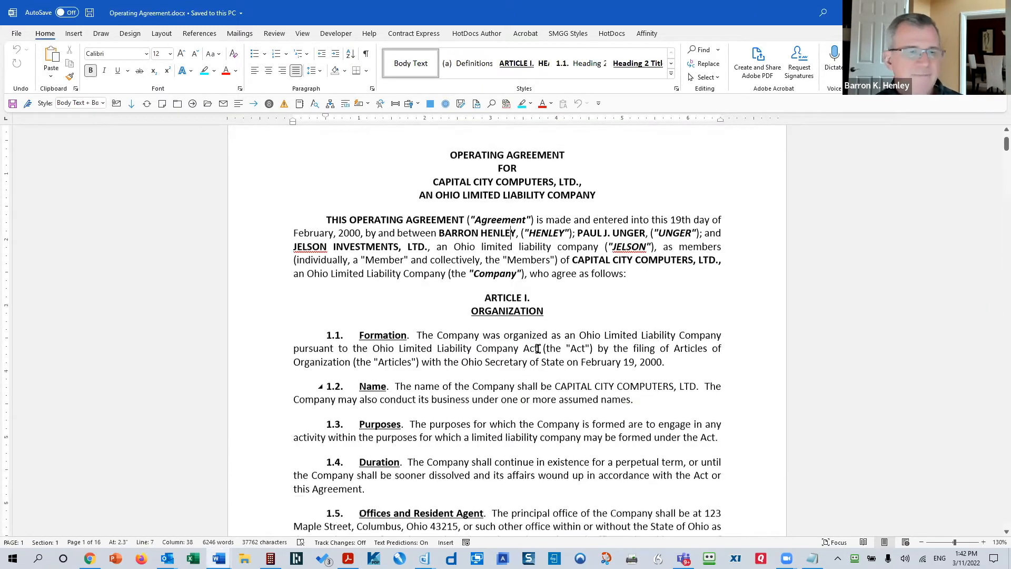
drag(359, 232, 407, 232)
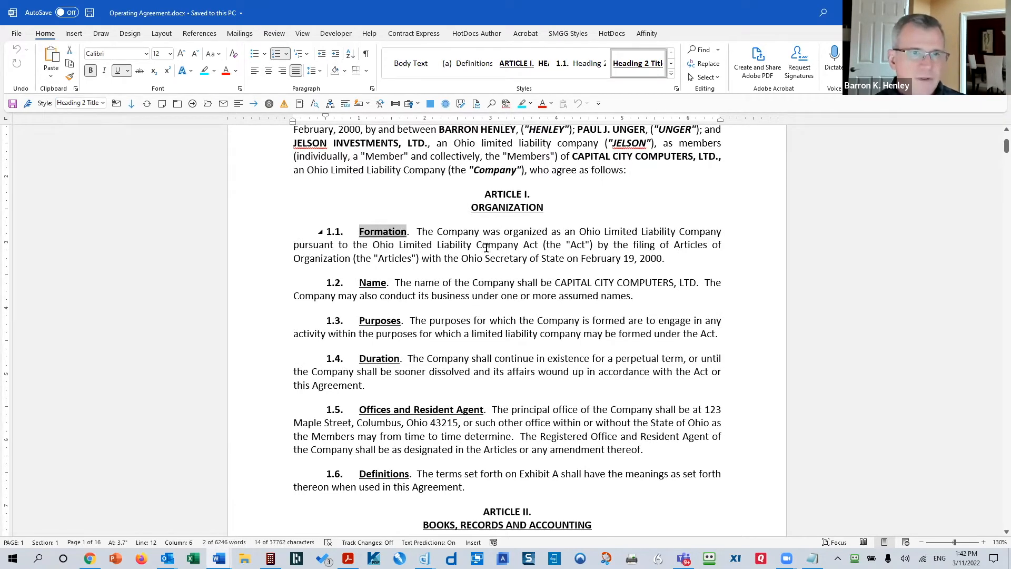
Start a new replacement in the operating agreement with both the search text and the replacement text emptied
click(523, 246)
click(709, 64)
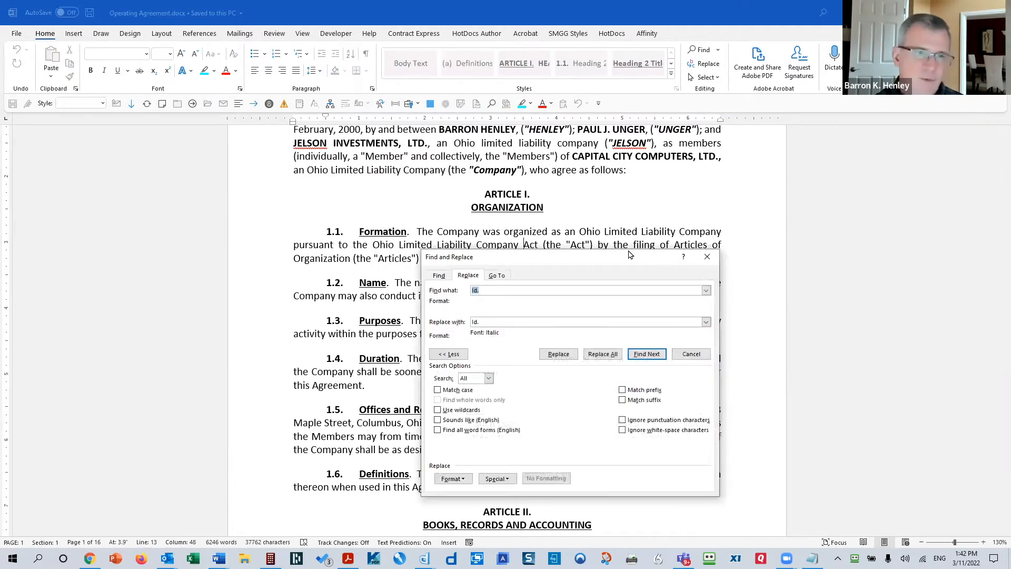
key(Delete)
key(Tab)
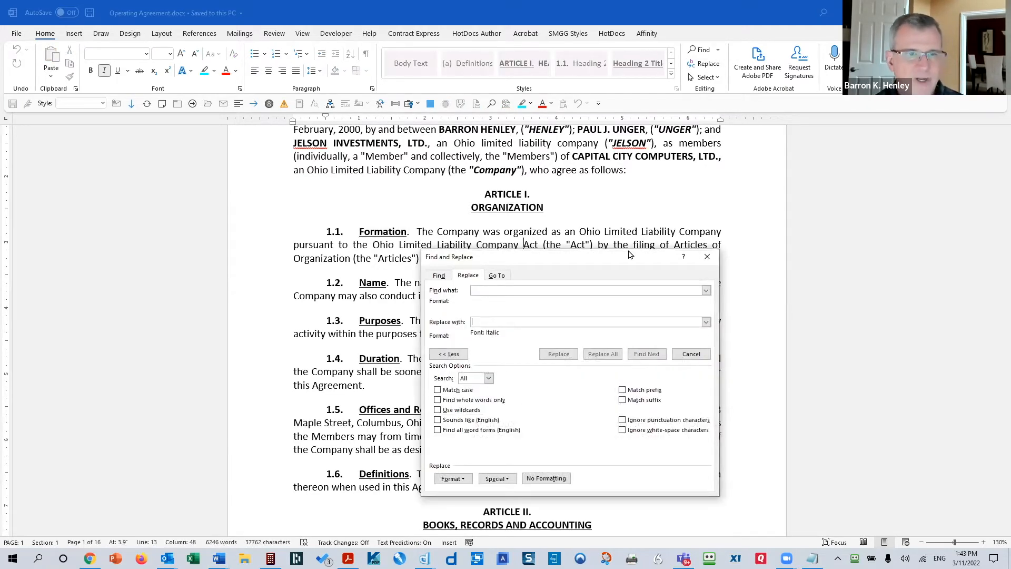
drag(569, 255, 552, 132)
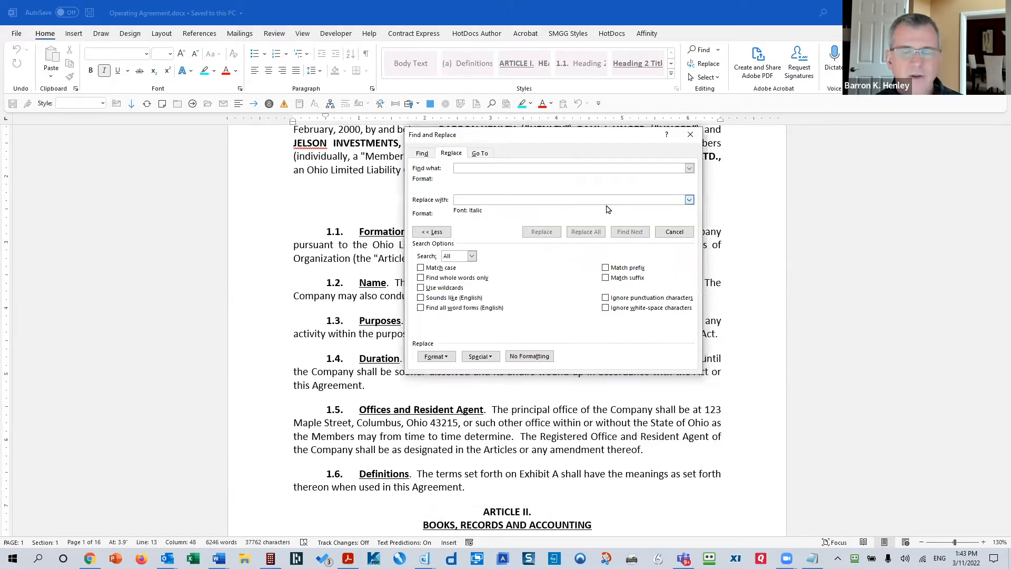
click(480, 169)
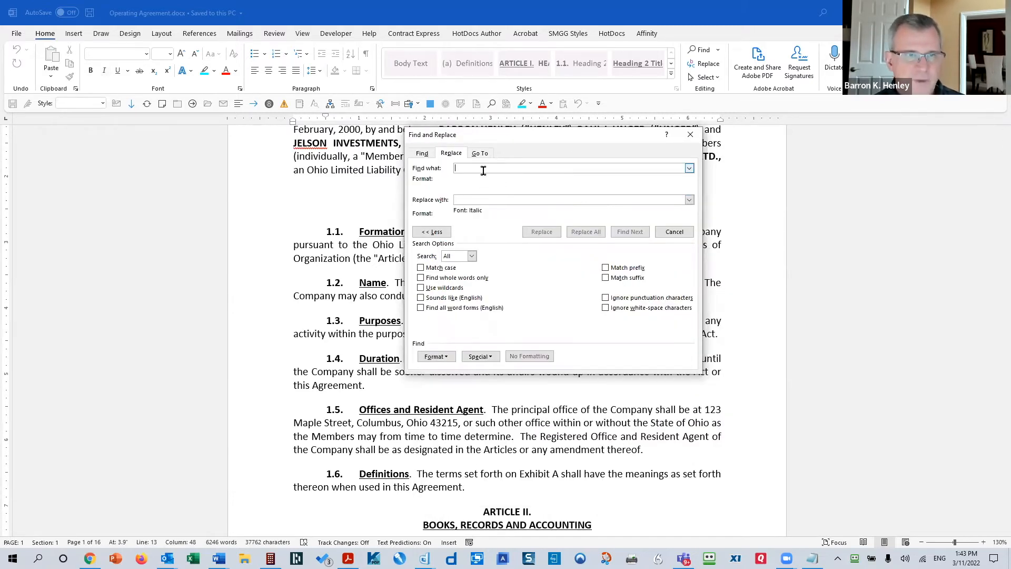
Set the search formatting to bold font with a single underline
click(446, 356)
click(437, 370)
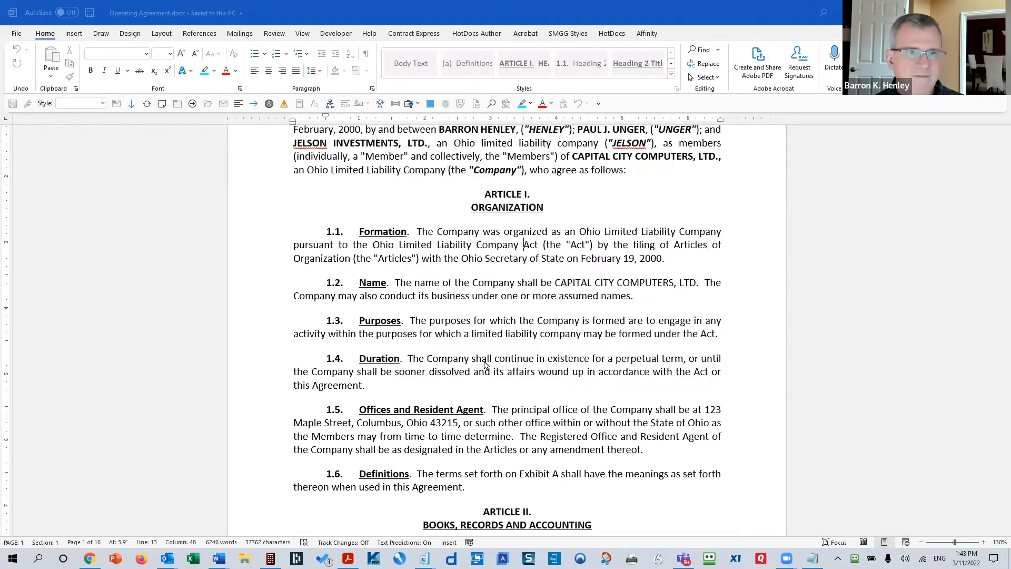
click(852, 229)
click(845, 267)
click(822, 294)
click(859, 403)
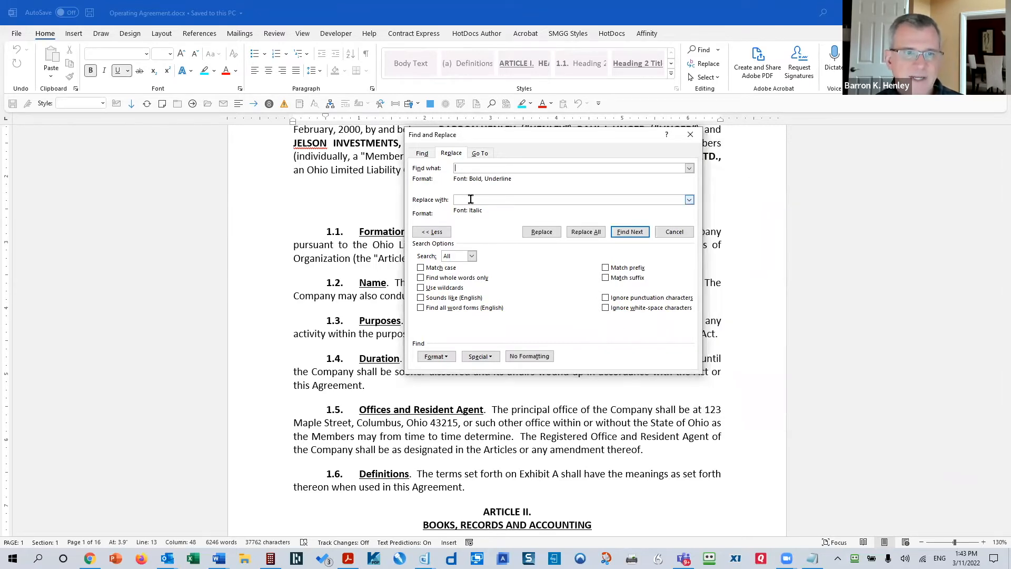
Change the underline style of the search formatting to none, keeping the font bold
click(437, 356)
click(442, 370)
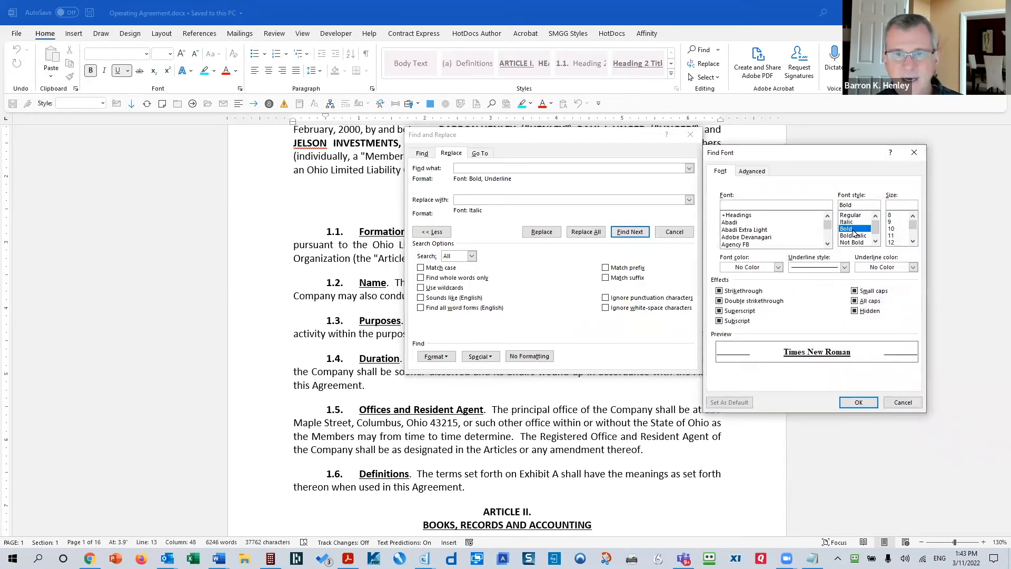
click(845, 268)
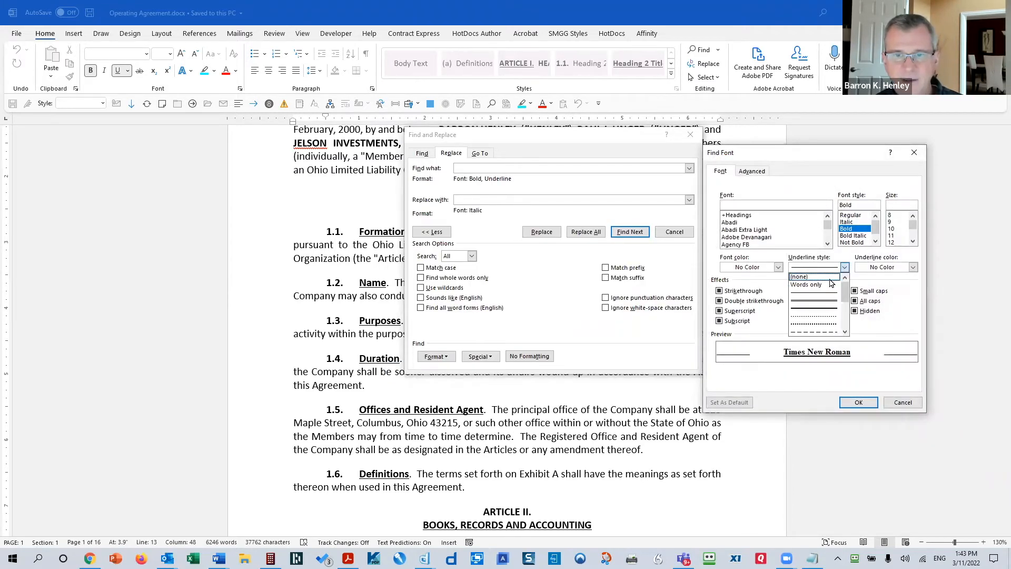
click(822, 277)
click(858, 402)
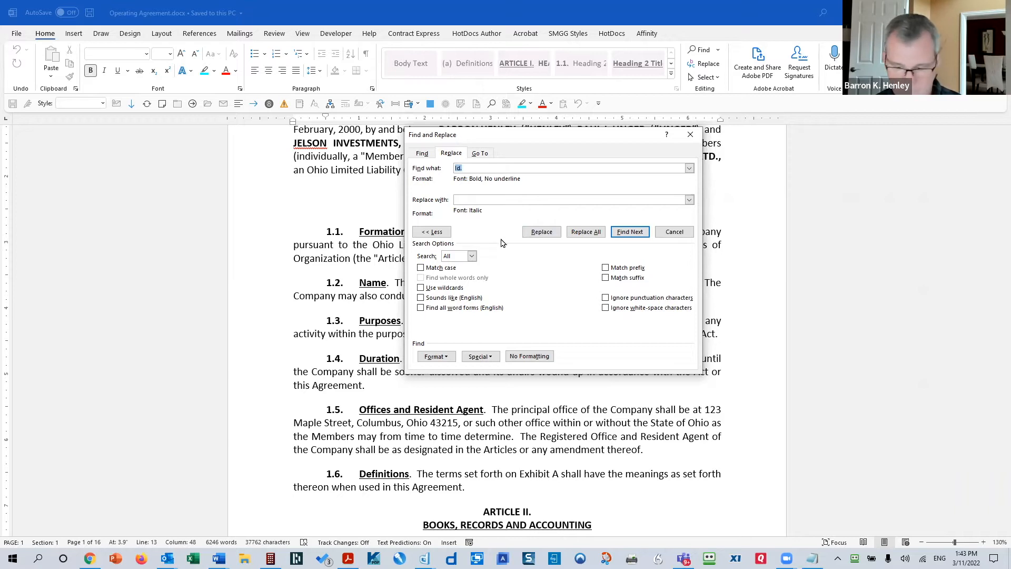
Clear the search text and set the search formatting back to bold with an underline
key(Delete)
click(430, 359)
click(422, 369)
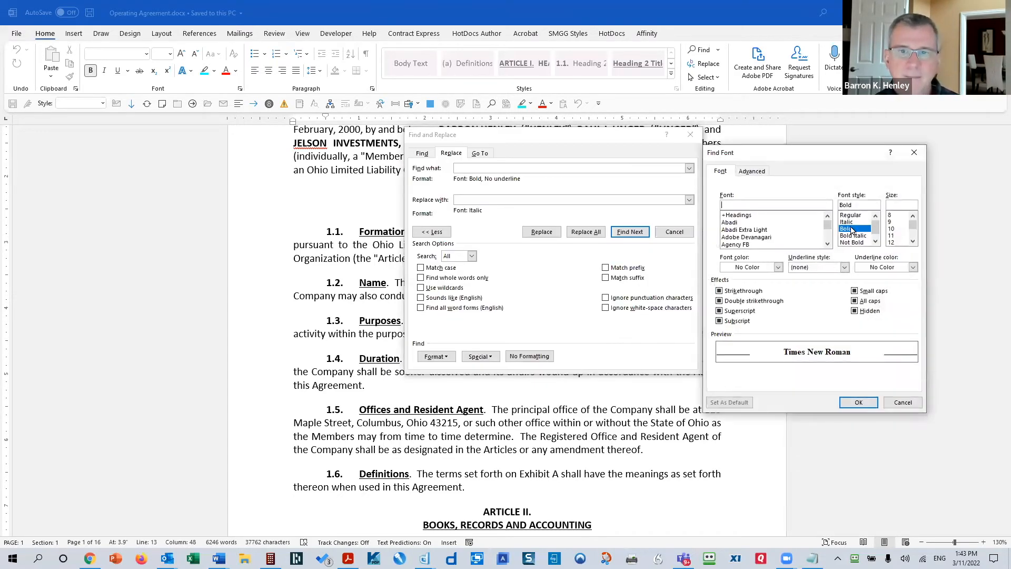
click(845, 267)
click(825, 295)
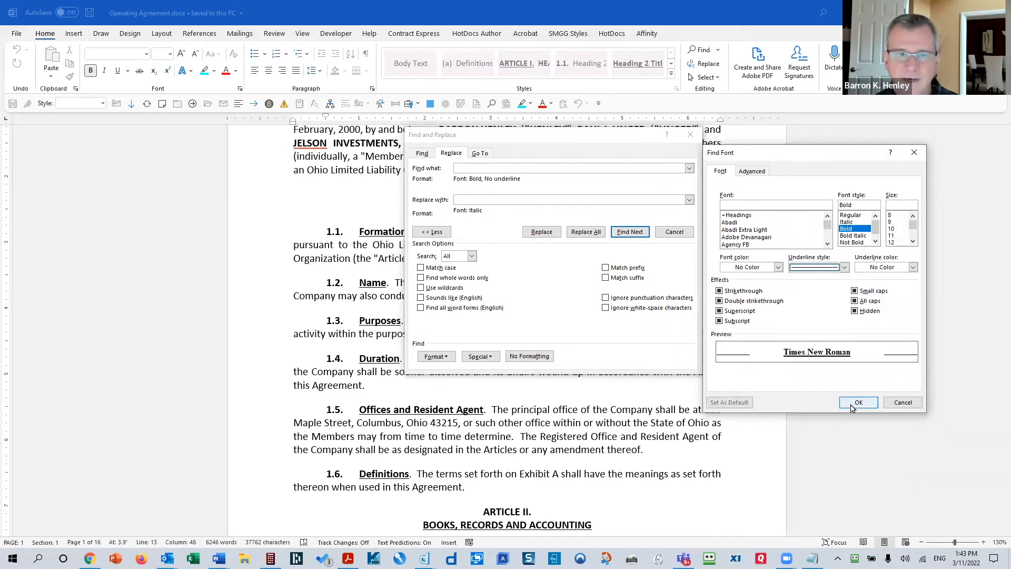
click(853, 404)
Set the font style of the replacement formatting to Bold
click(680, 199)
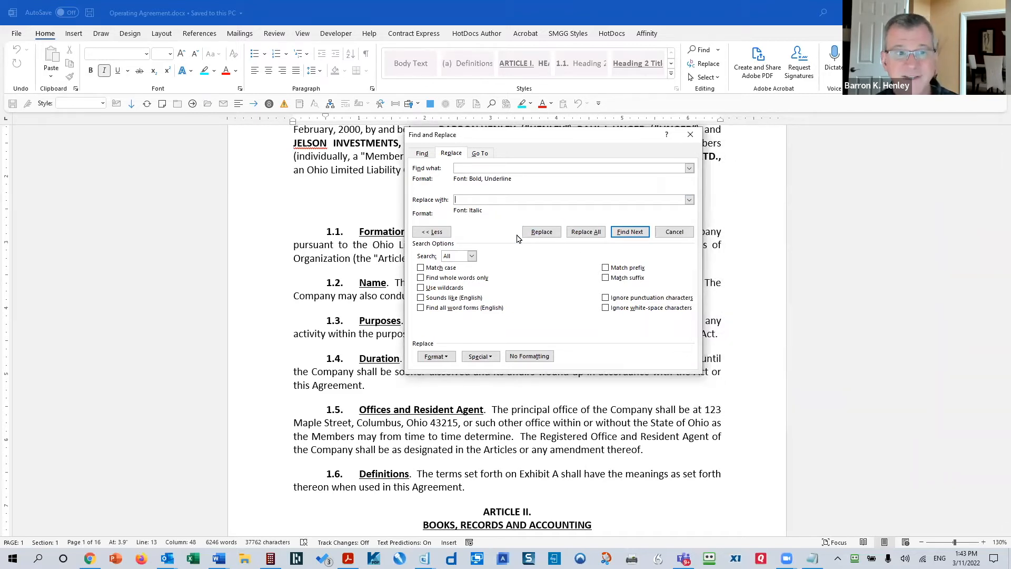
click(436, 357)
click(411, 368)
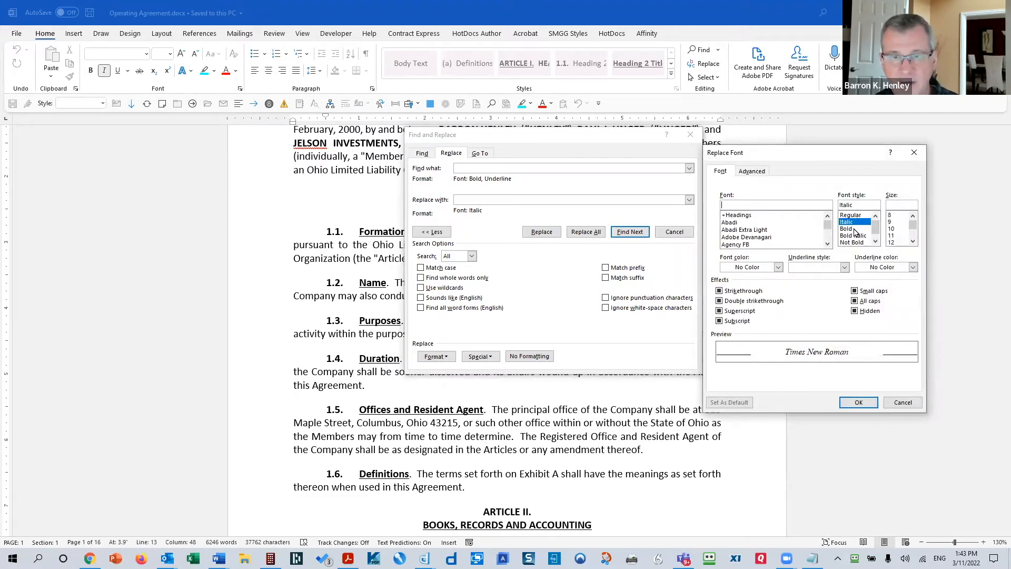
click(849, 229)
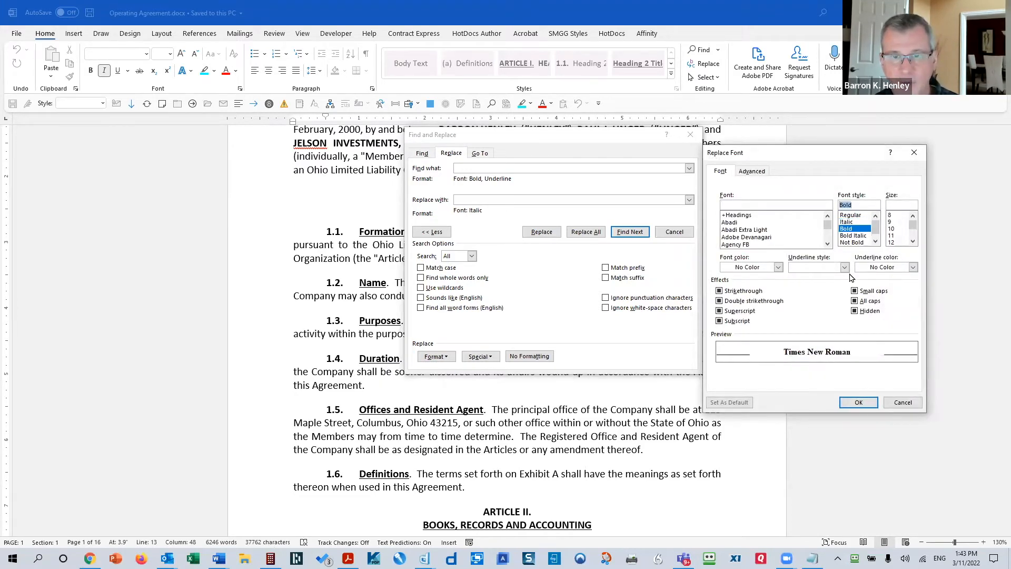
click(859, 403)
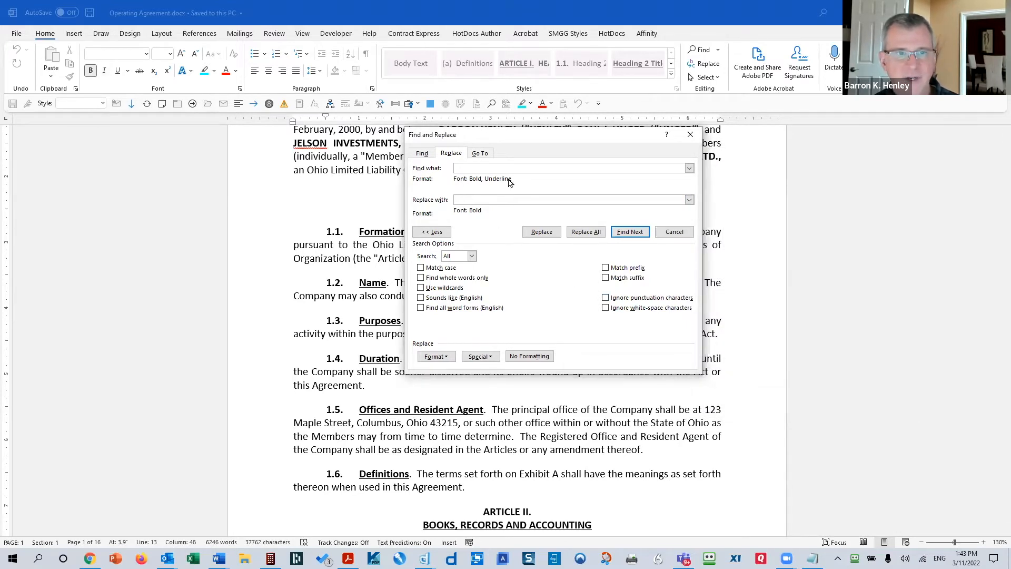
Replace all bold, underlined text using the bold replacement format, close the dialog and check the section headings
click(589, 235)
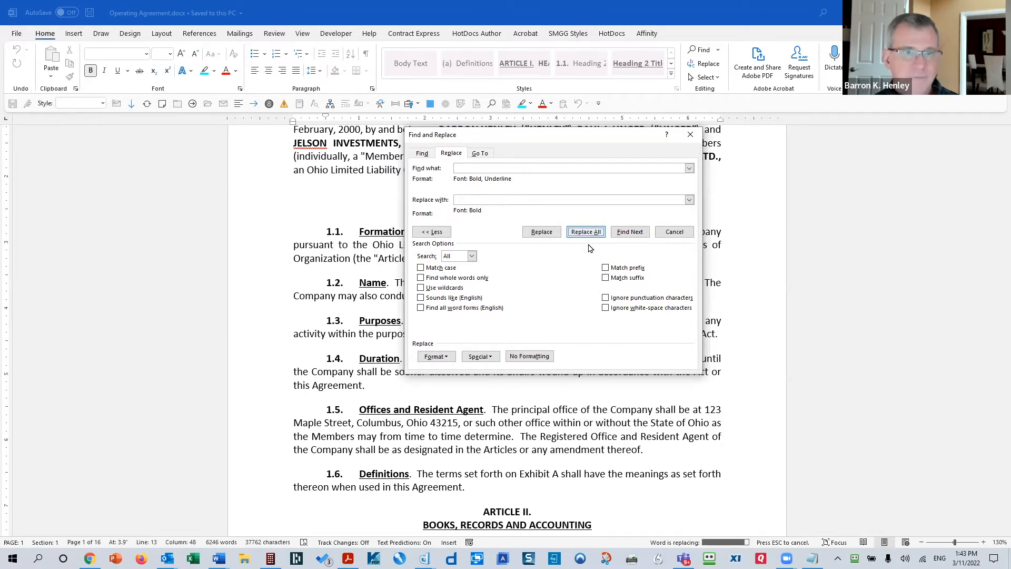
click(510, 309)
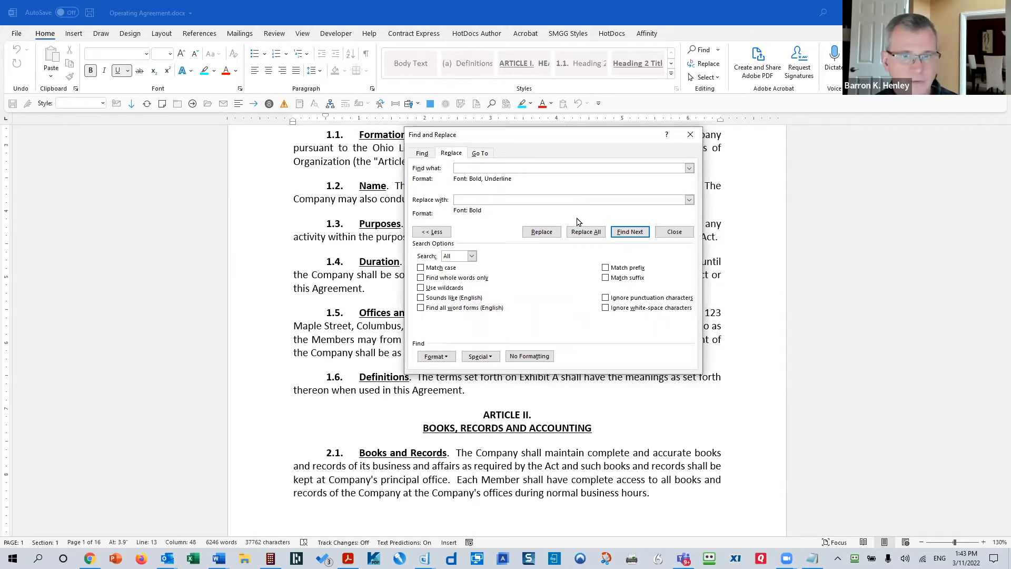
click(674, 232)
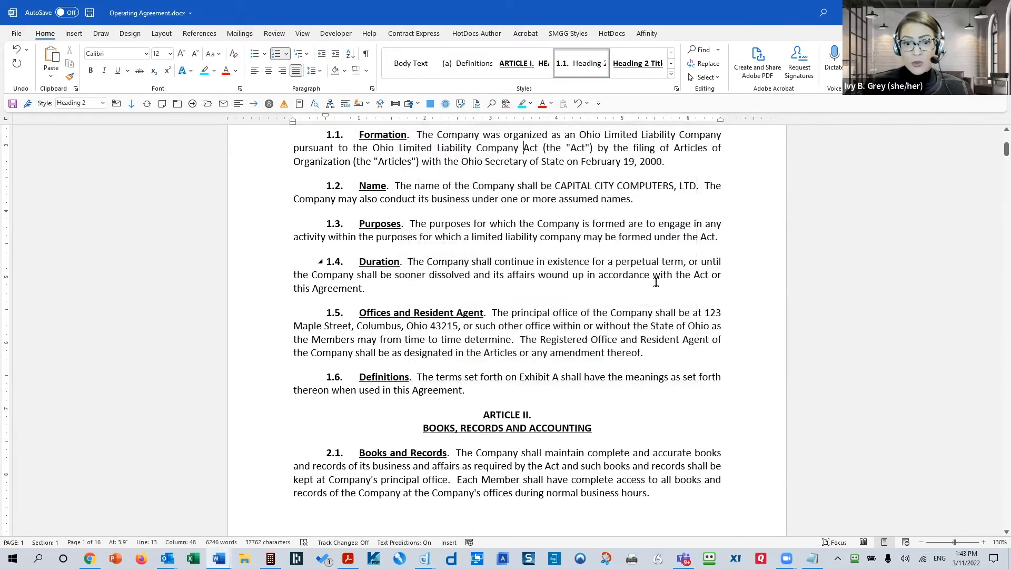
scroll(687, 309, down, 6)
scroll(694, 309, down, 1)
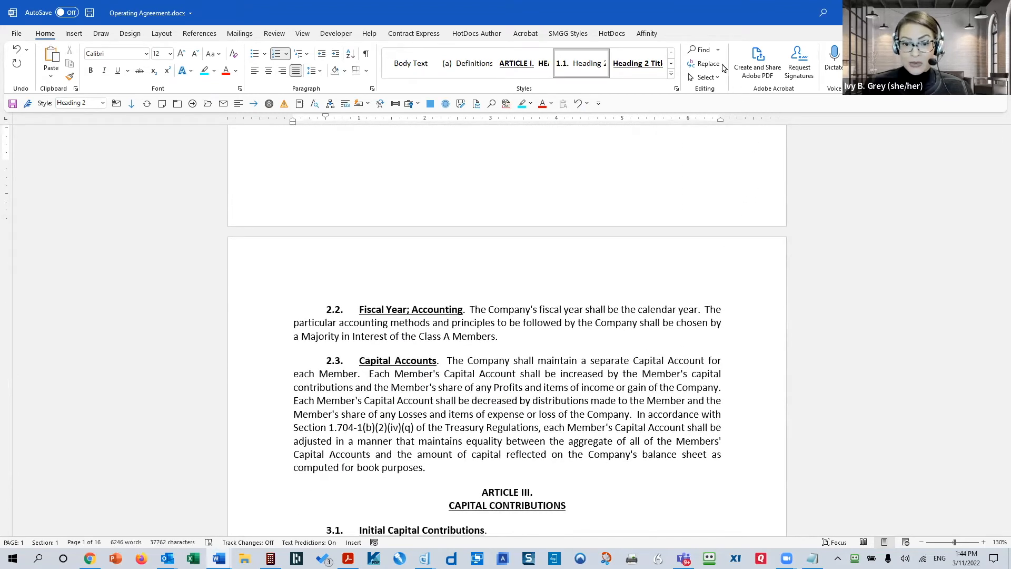
Find the next bold, underlined heading and set the underline style of the replacement formatting to none, keeping the font bold
click(705, 63)
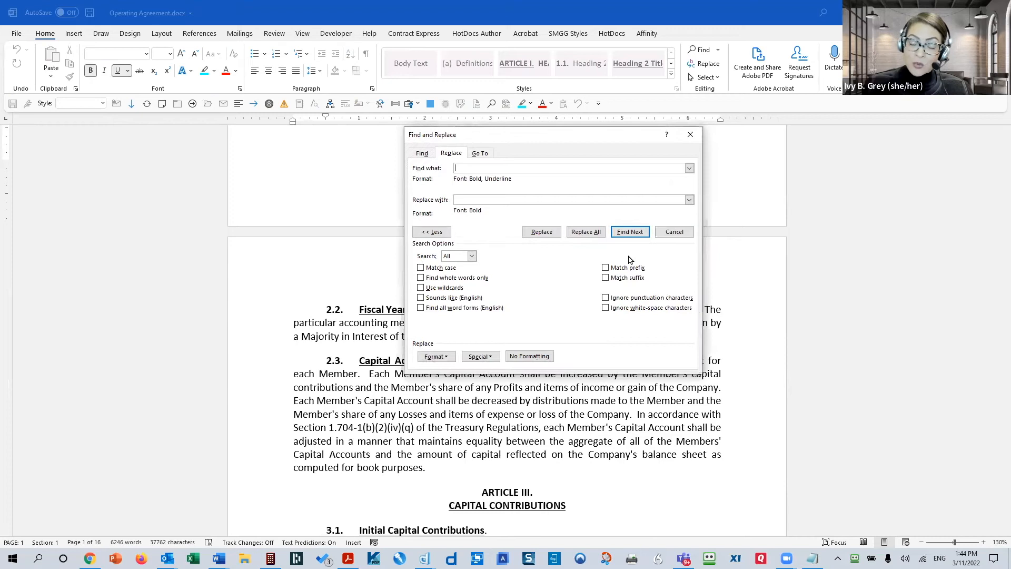
click(628, 233)
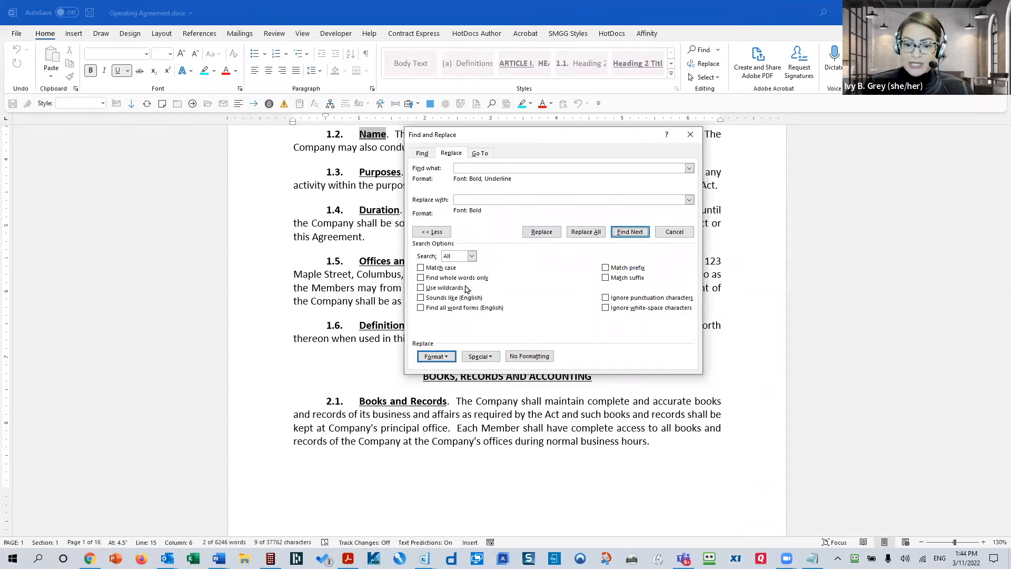
click(437, 357)
click(442, 371)
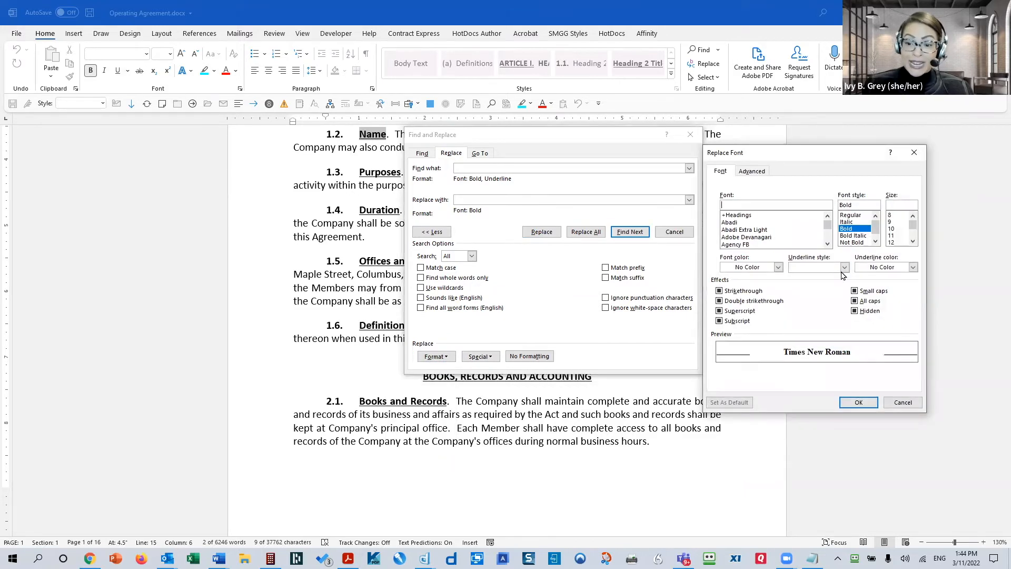
click(845, 268)
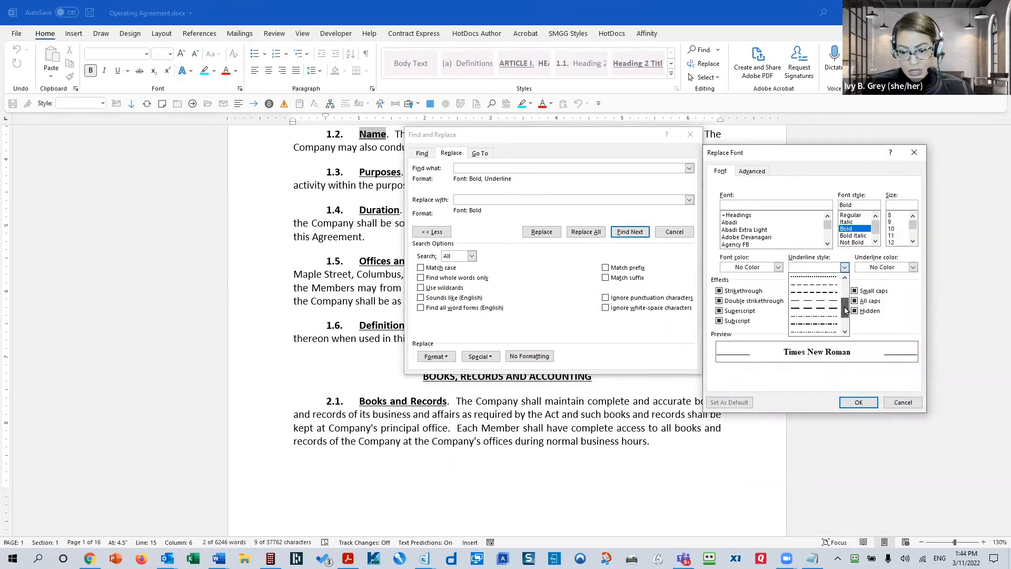
click(801, 276)
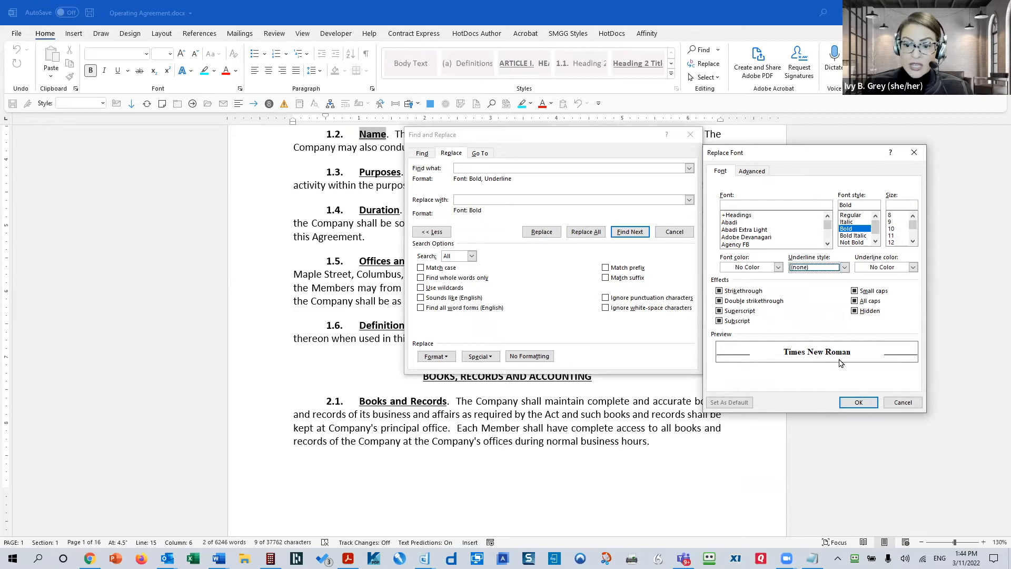
click(859, 402)
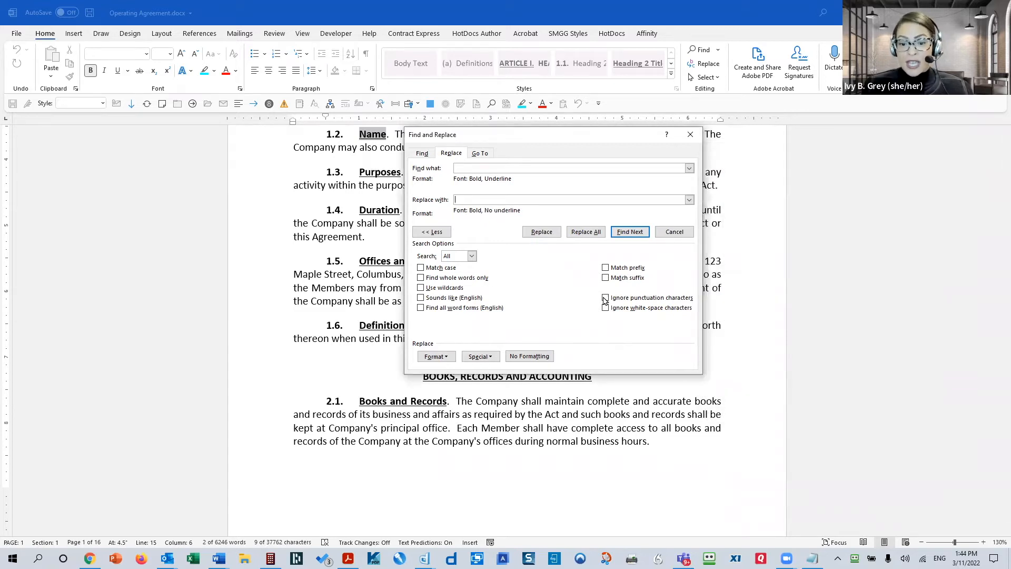
Replace all bold, underlined text with the bold, no-underline format and uncover the section headings to check them
click(590, 232)
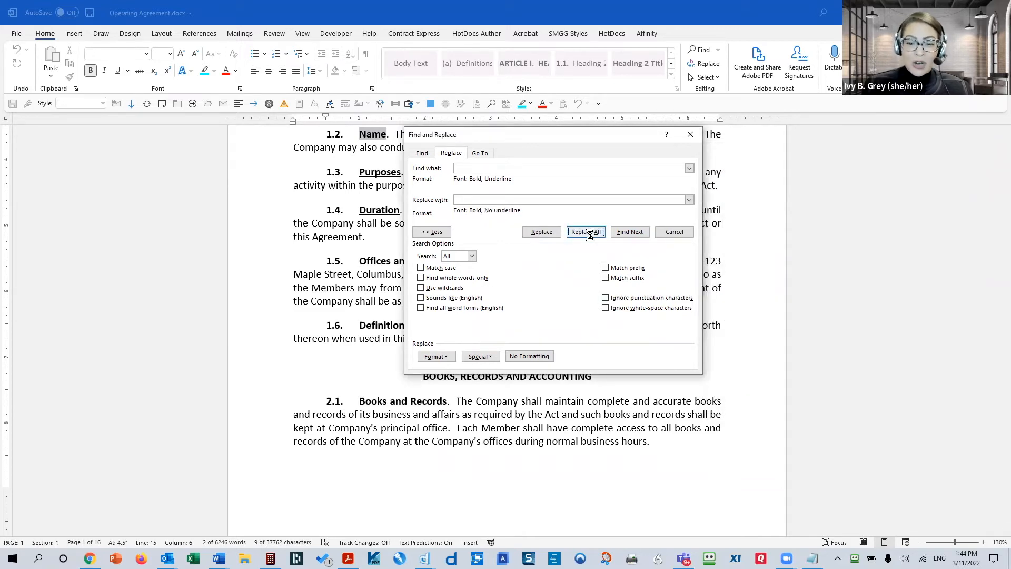
click(510, 309)
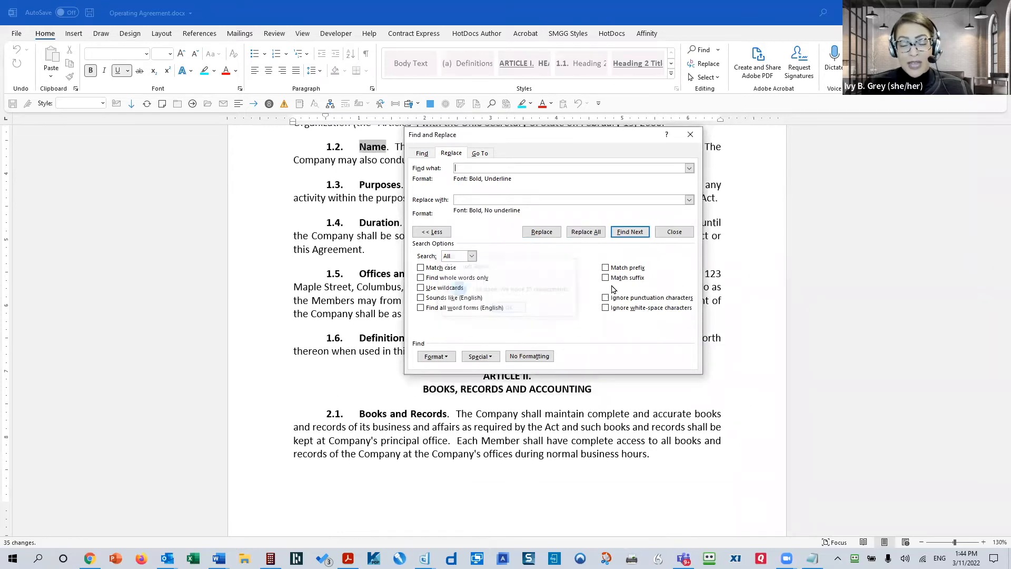
drag(586, 138, 640, 126)
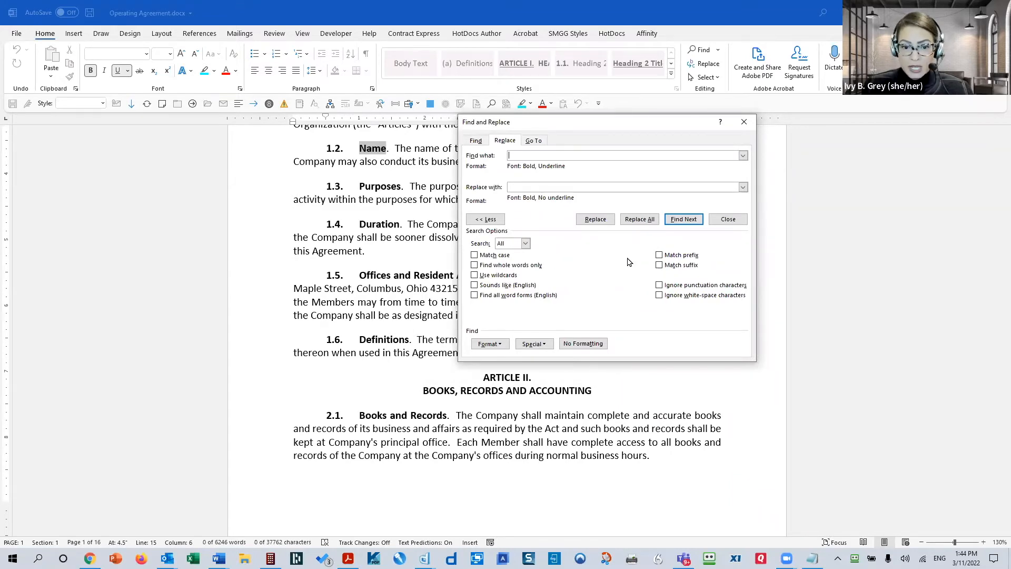
Clear the formatting from both the search text and the replacement text, and dismiss the calendar reminder
click(582, 345)
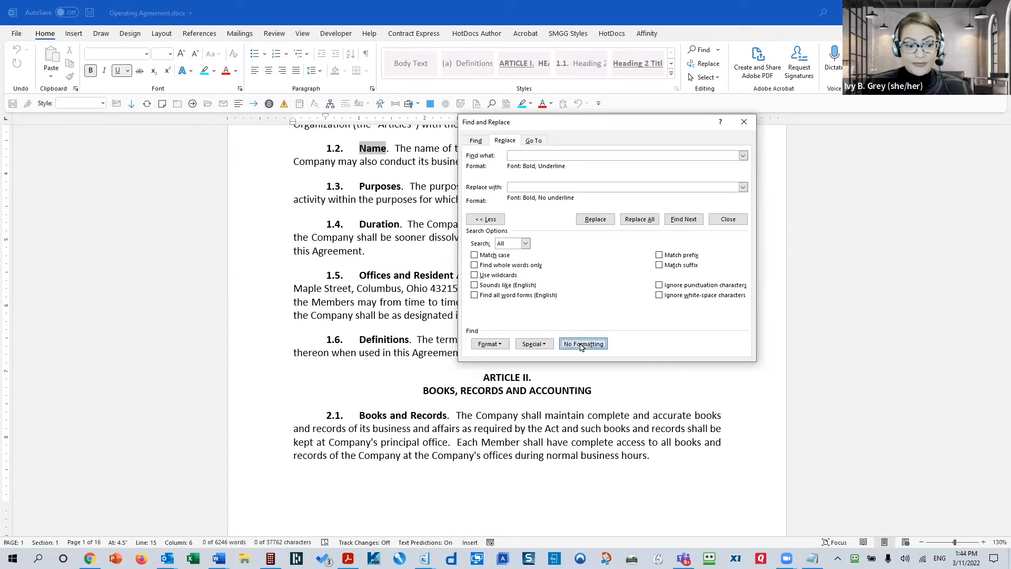
click(525, 187)
click(590, 343)
click(517, 157)
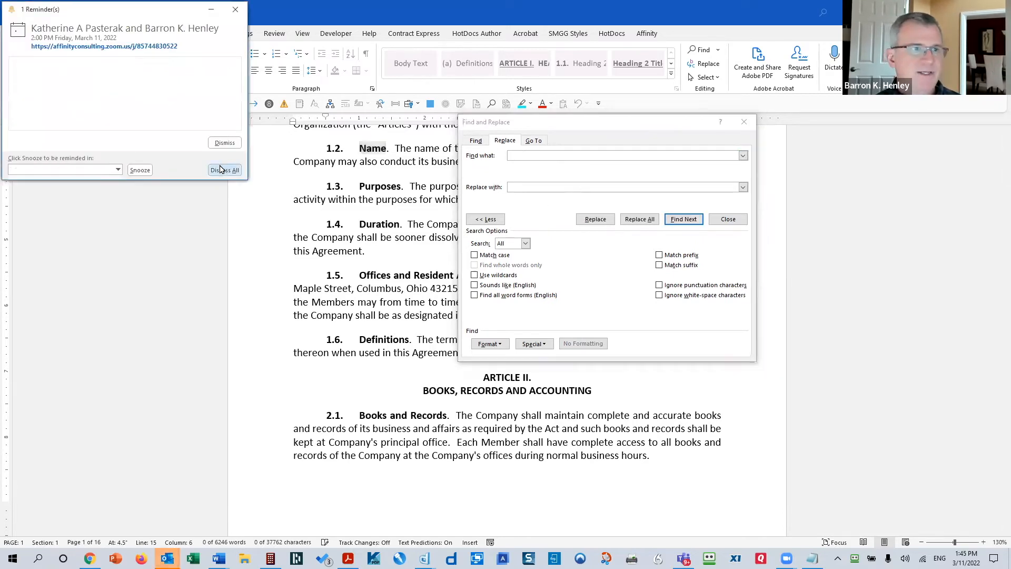
click(223, 170)
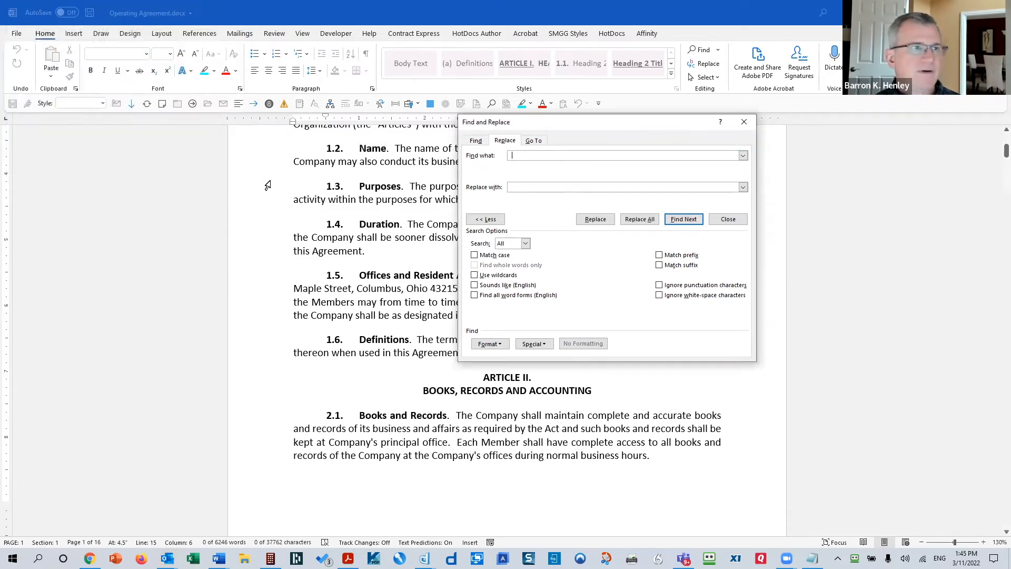
Look through the special characters available for the replacement text
click(547, 188)
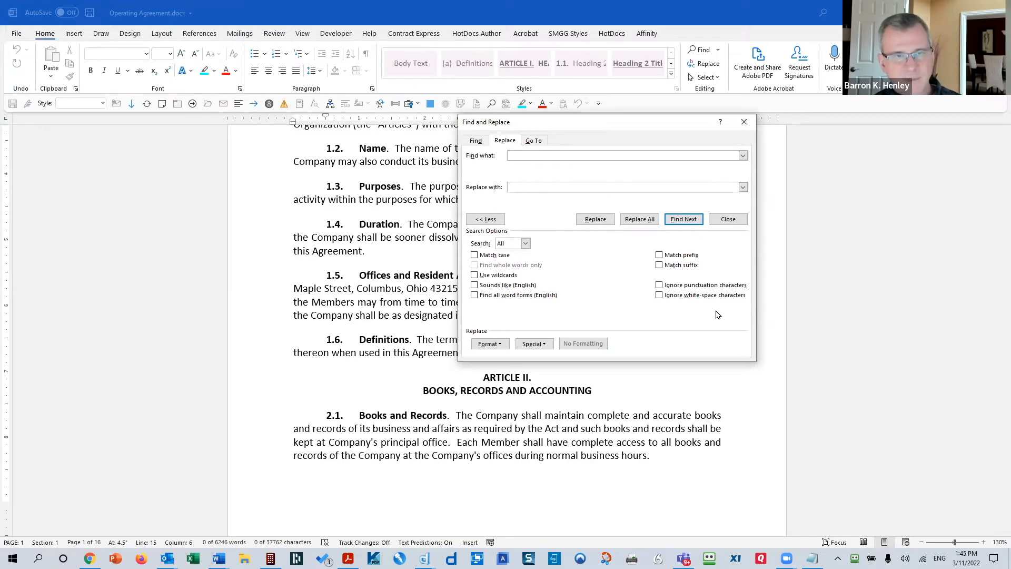
click(527, 156)
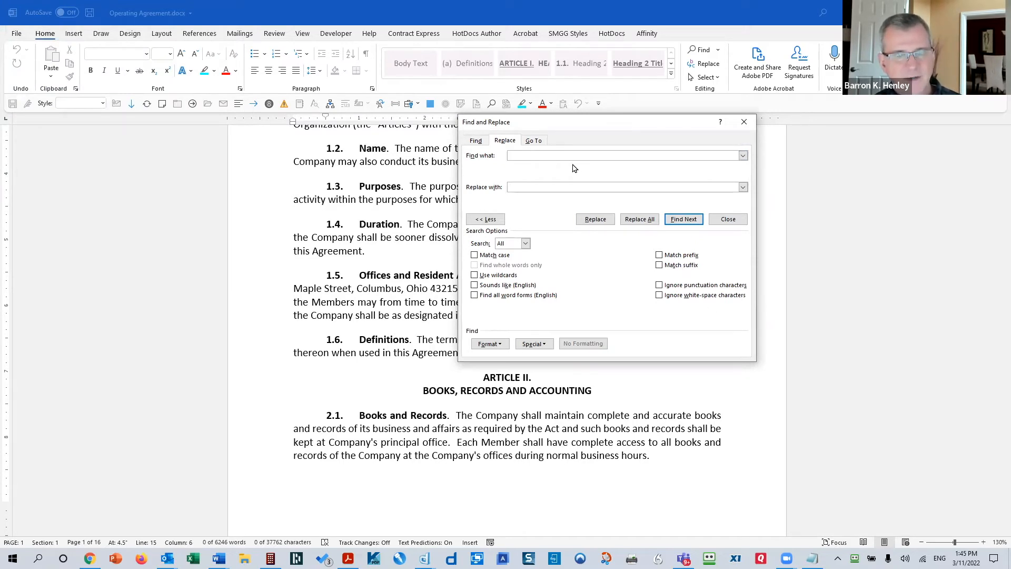
click(535, 188)
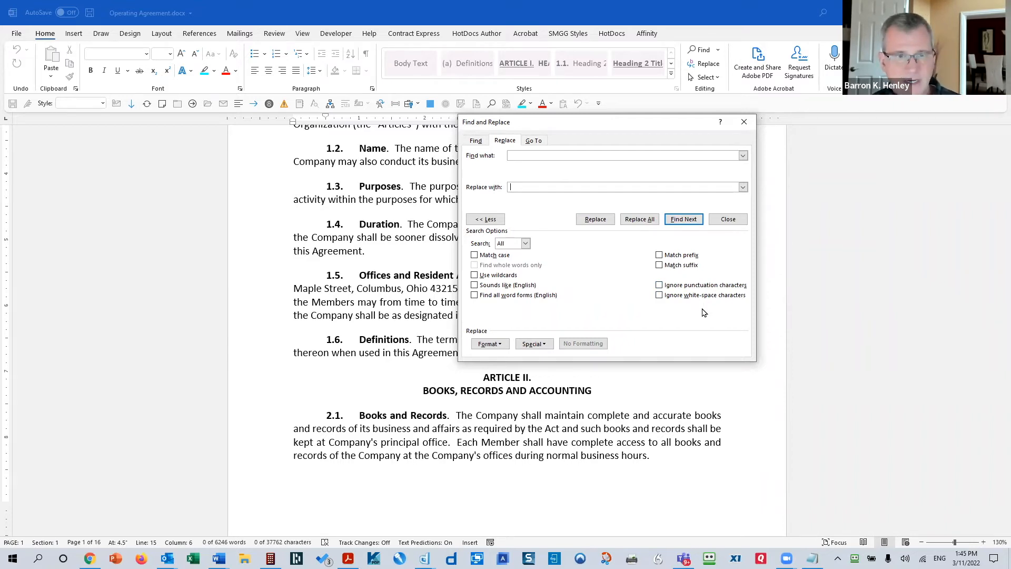
click(533, 344)
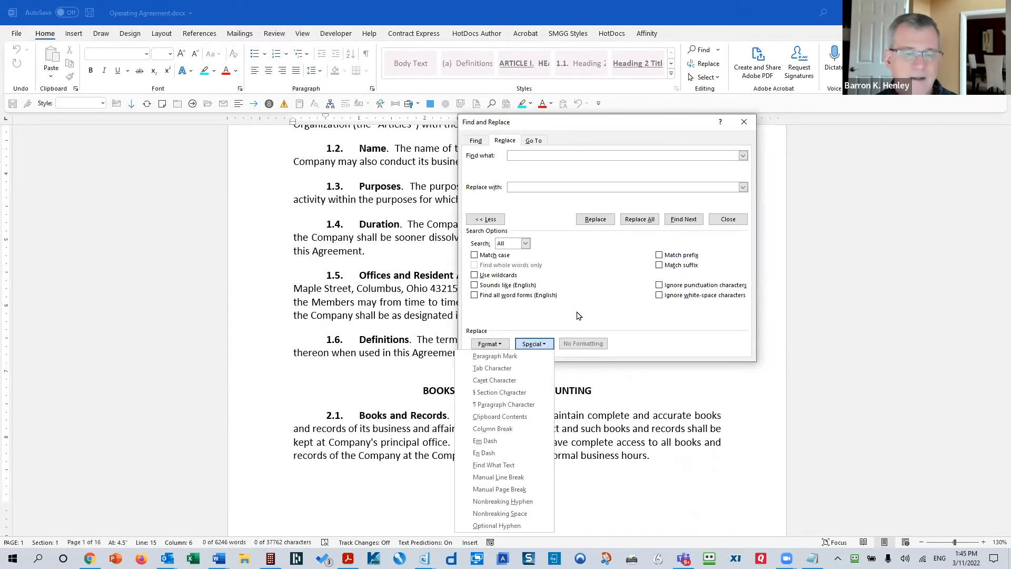
Set the search text to the section break special character (^b)
click(533, 158)
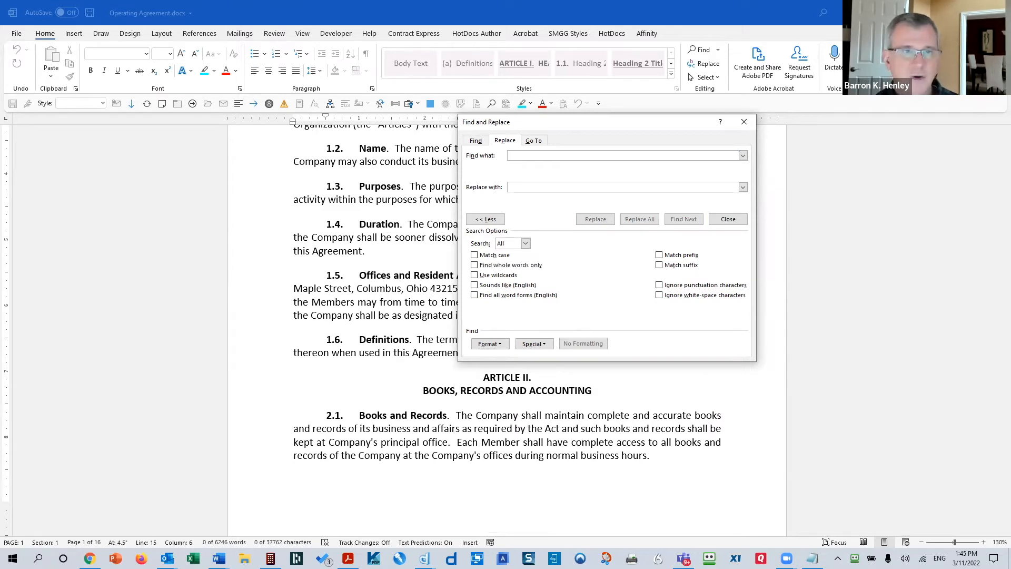
click(538, 347)
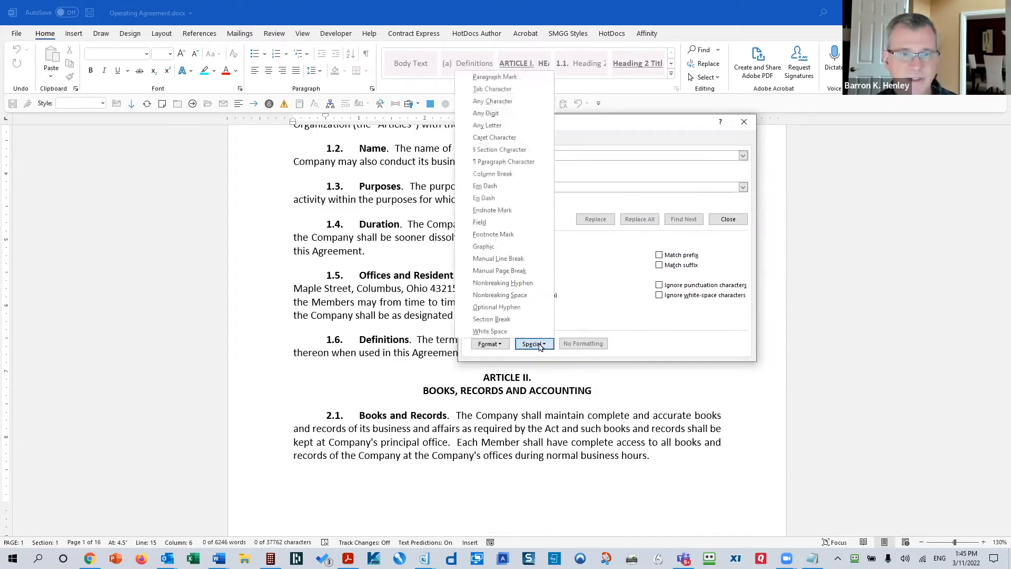
click(517, 321)
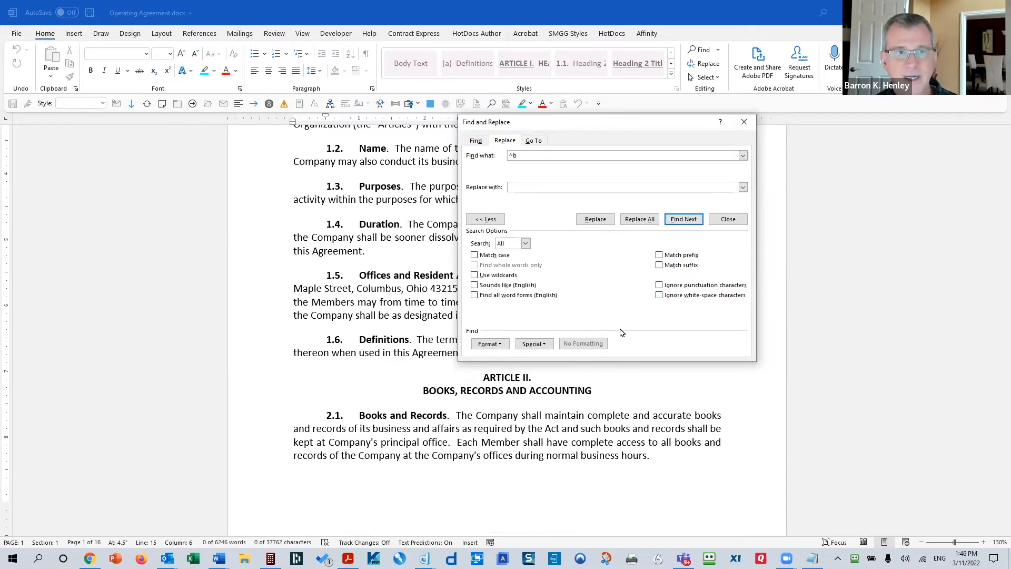
Review the special characters offered for the replacement text, leave the replacement empty and close the Find and Replace dialog
click(533, 187)
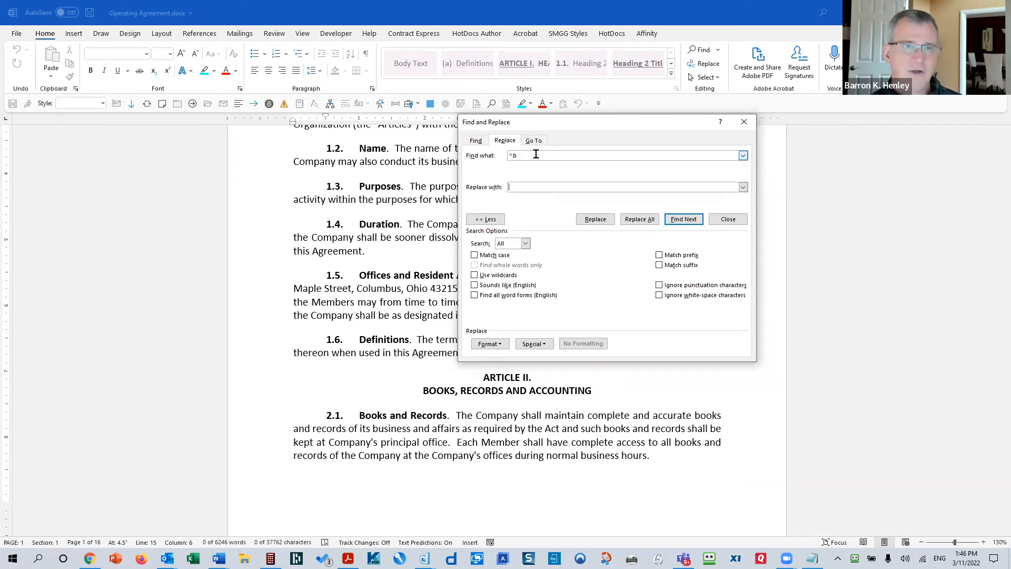
click(534, 344)
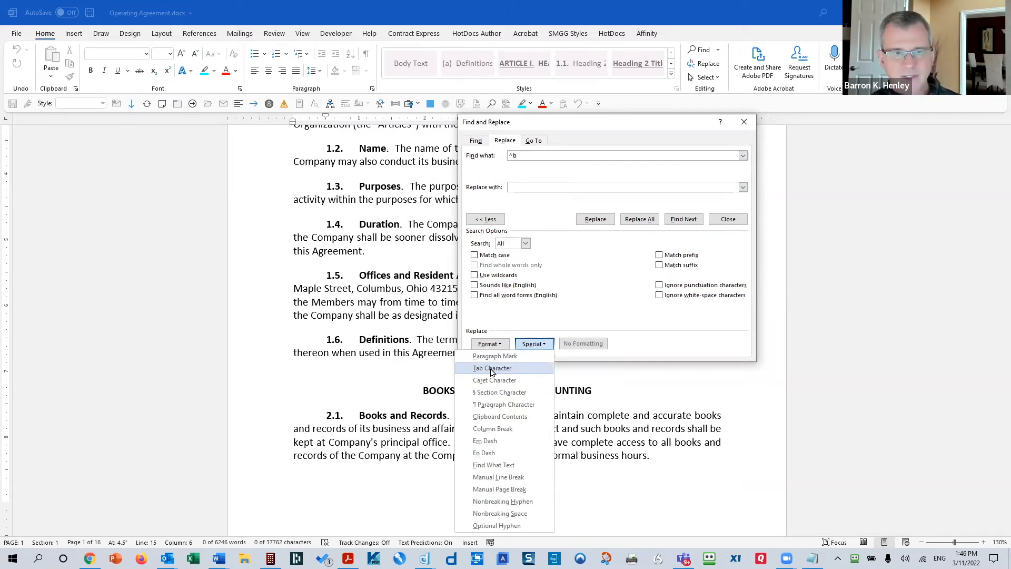
click(523, 187)
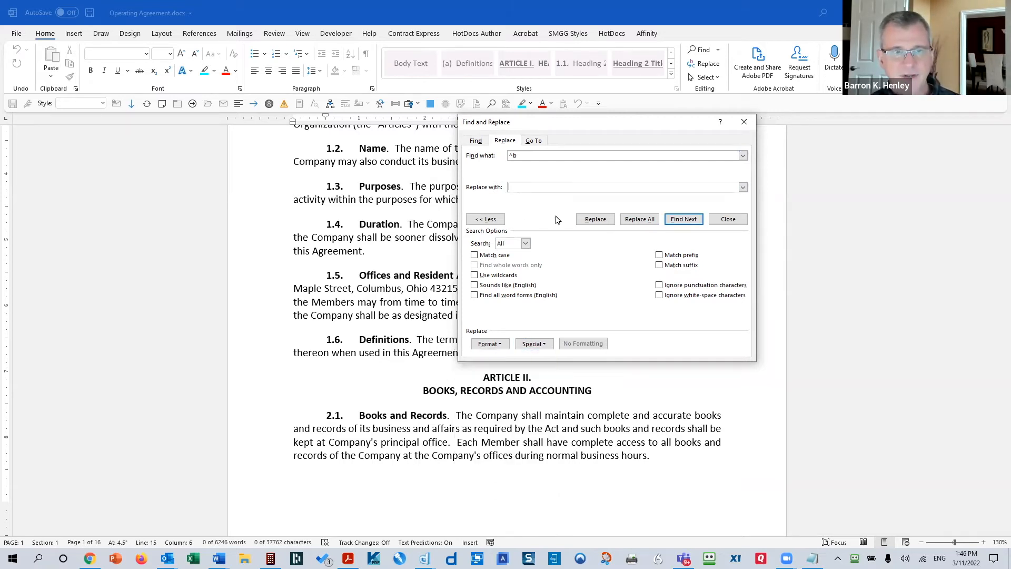
click(684, 219)
key(Escape)
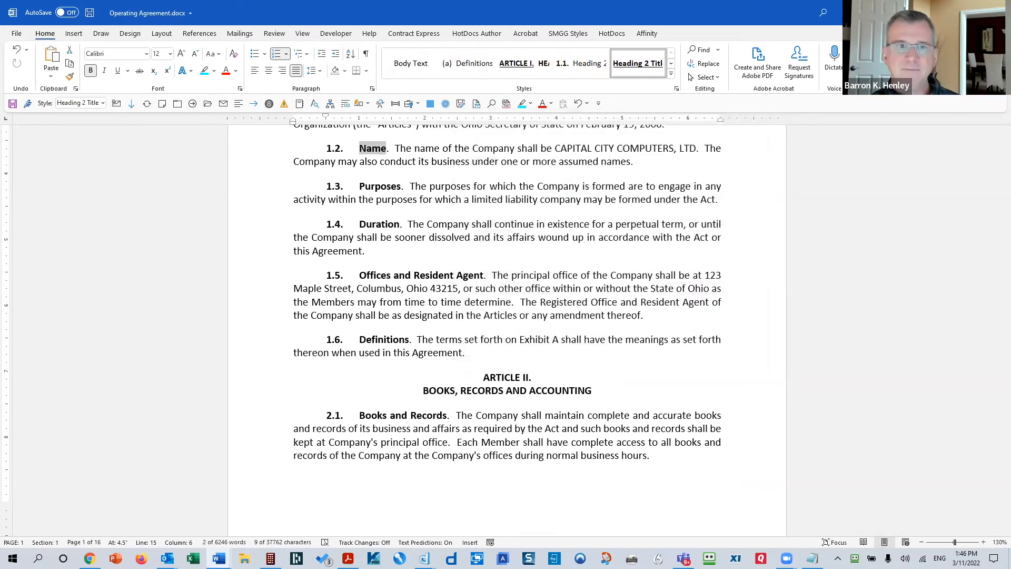
Switch to the document "Why You Shouldnt Use Hard Returns to Space Paragraphs.docx"
key(alt+Tab)
key(alt+Tab)
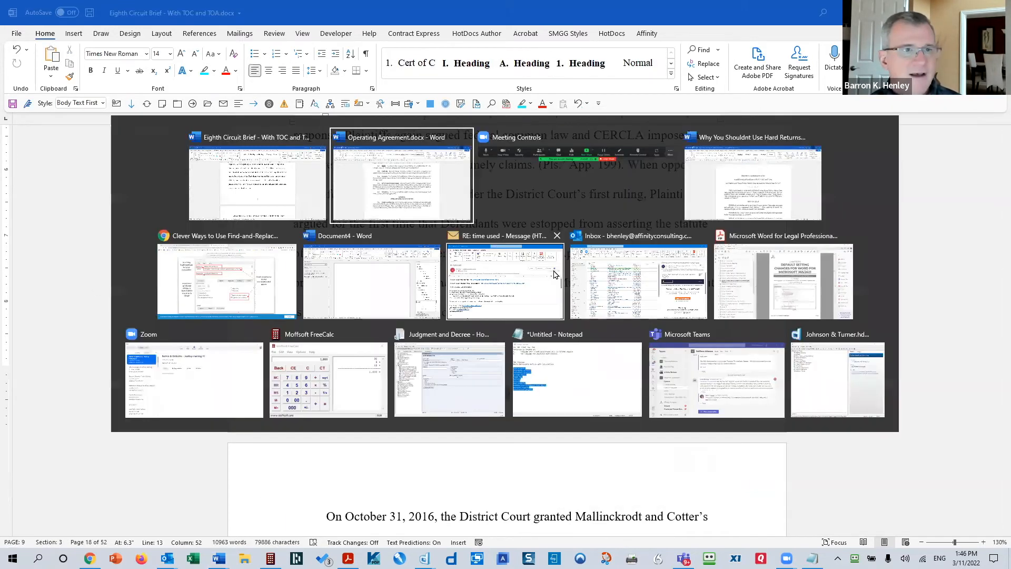
key(alt+Tab)
key(alt+Tab)
key(alt+Tab)
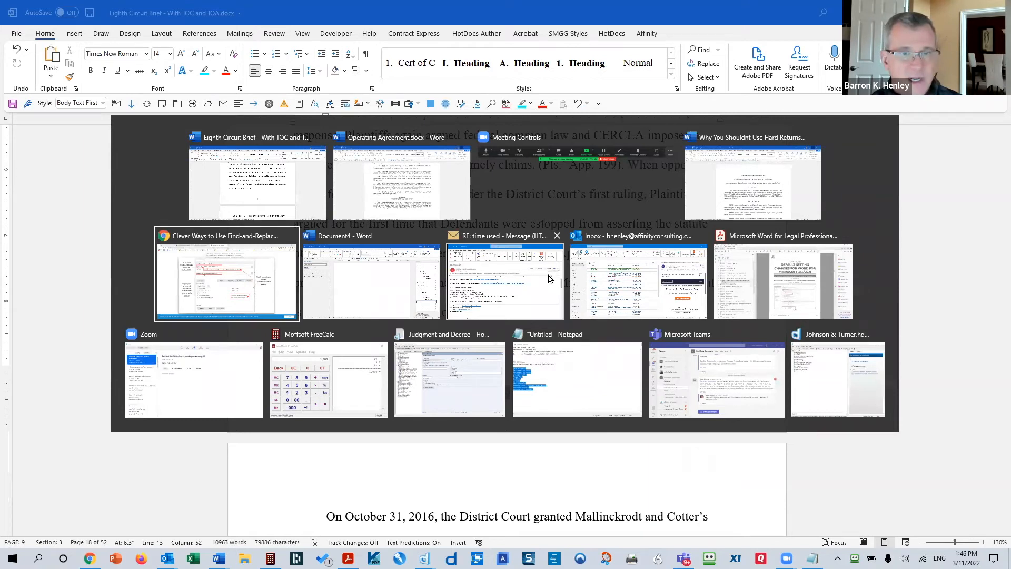
key(alt+Tab)
key(alt+Tab)
key(alt+Tab)
key(alt+Tab)
key(alt+Tab)
key(alt+Tab)
key(alt+Tab)
key(alt+Tab)
key(alt+Tab)
key(alt+Tab)
key(alt+Tab)
key(alt+Tab)
key(alt+Tab)
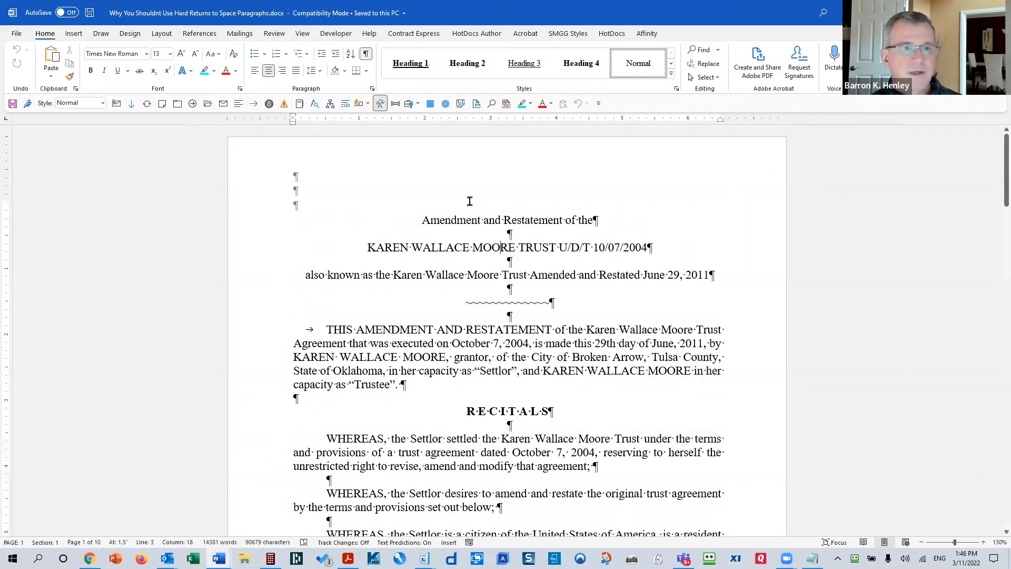
Examine the empty paragraph marks used as spacing between the title lines and above the opening paragraph
drag(515, 226, 520, 241)
click(517, 236)
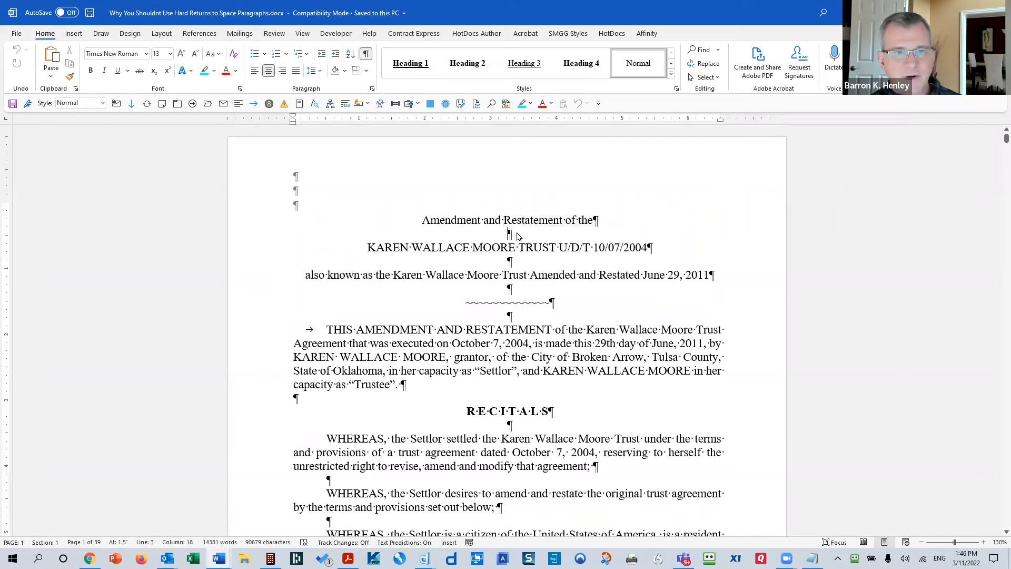
click(508, 316)
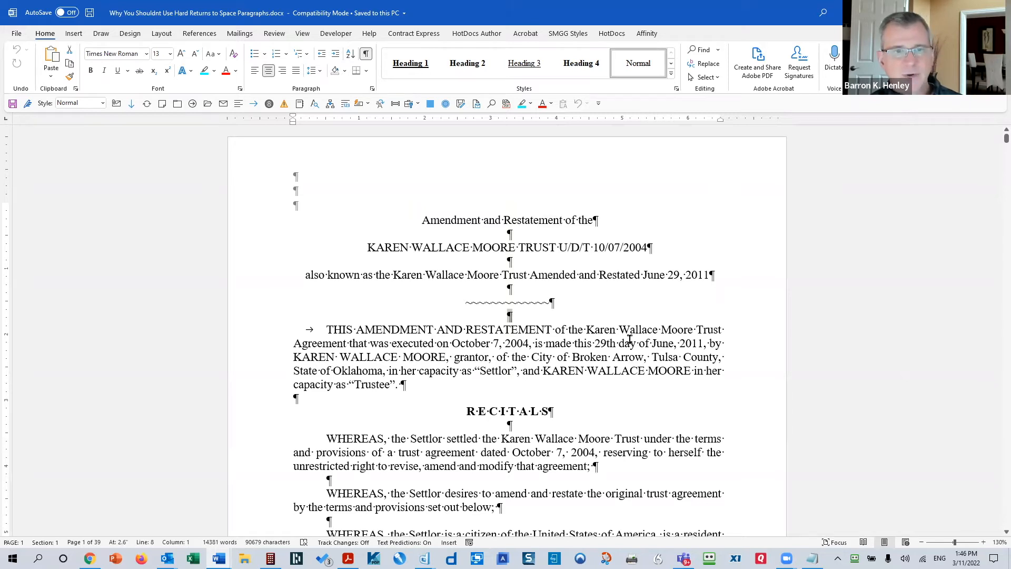
key(Up)
key(Up)
key(Up)
key(Up)
key(Up)
key(Up)
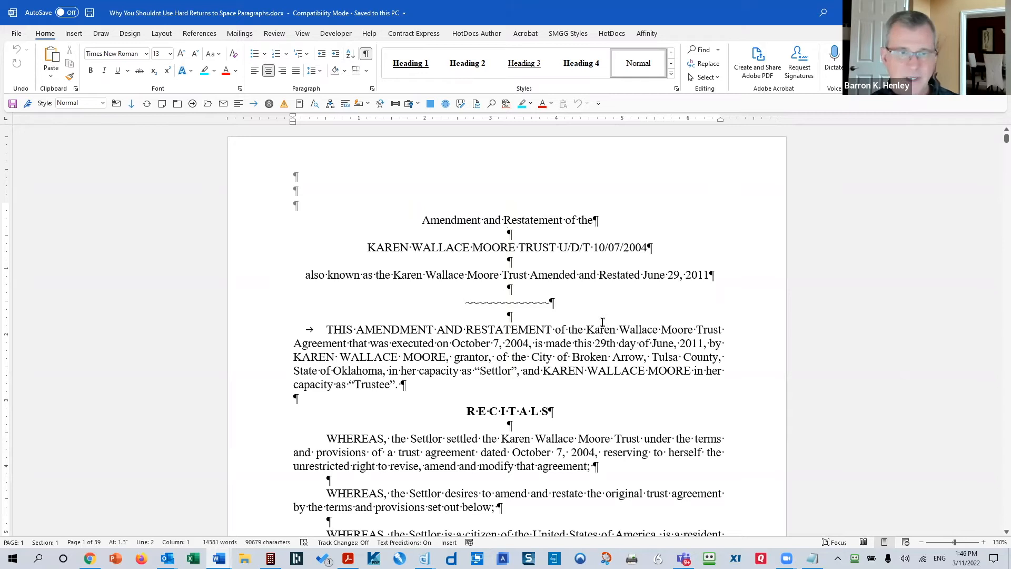
click(488, 219)
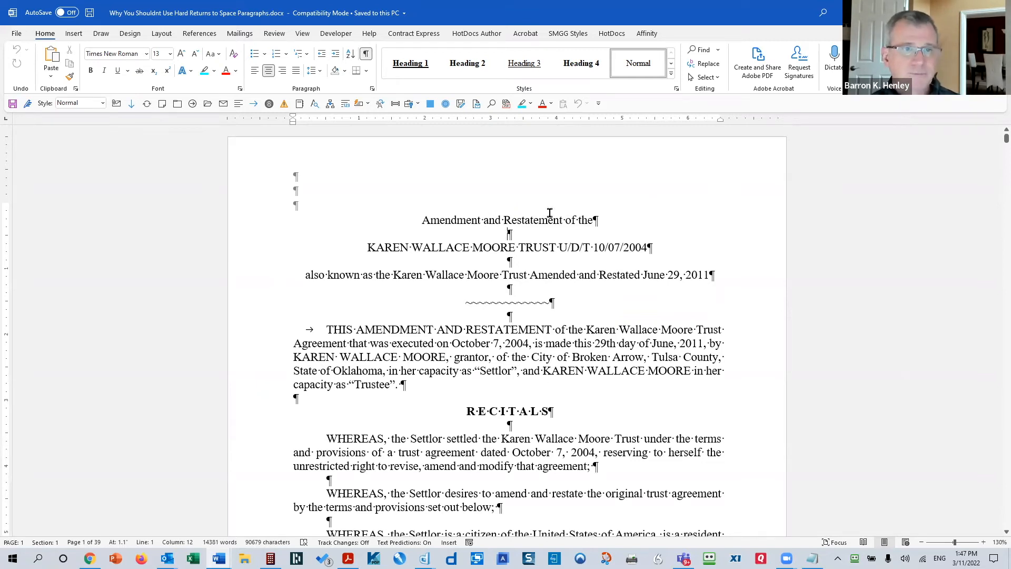
key(ctrl+Right)
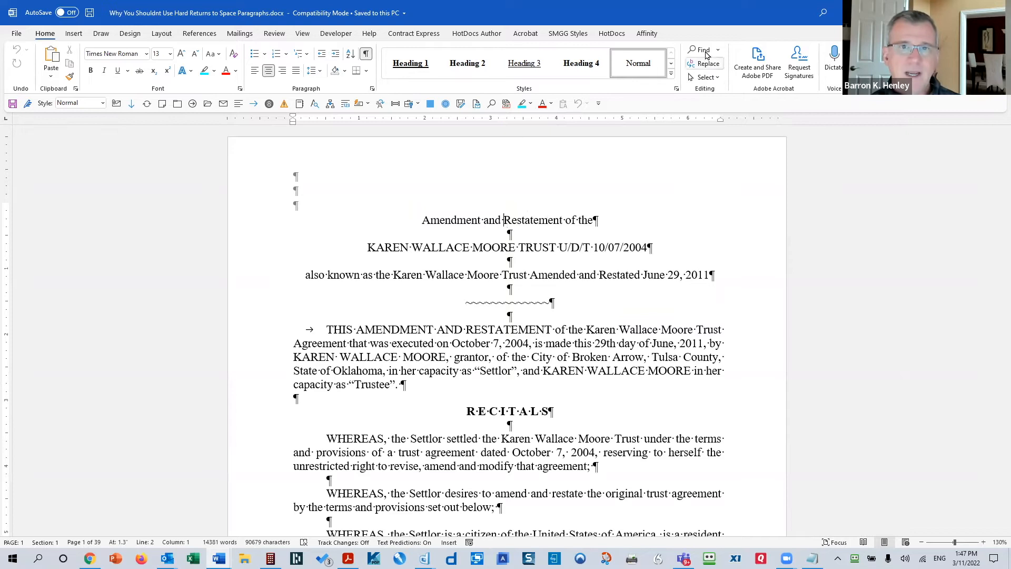
Open Replace and clear the leftover font formatting from both the search and replacement criteria
click(701, 73)
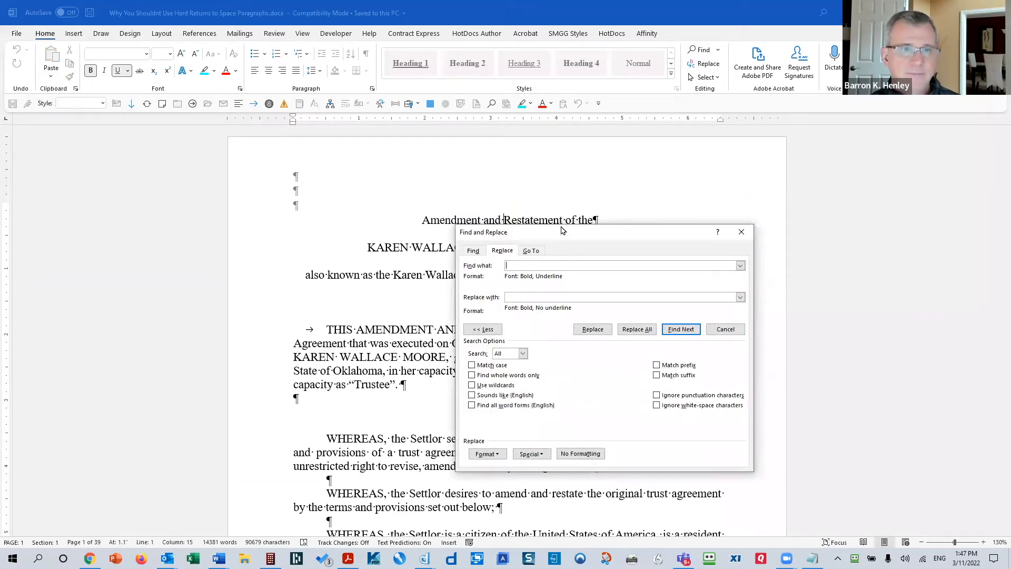
click(506, 310)
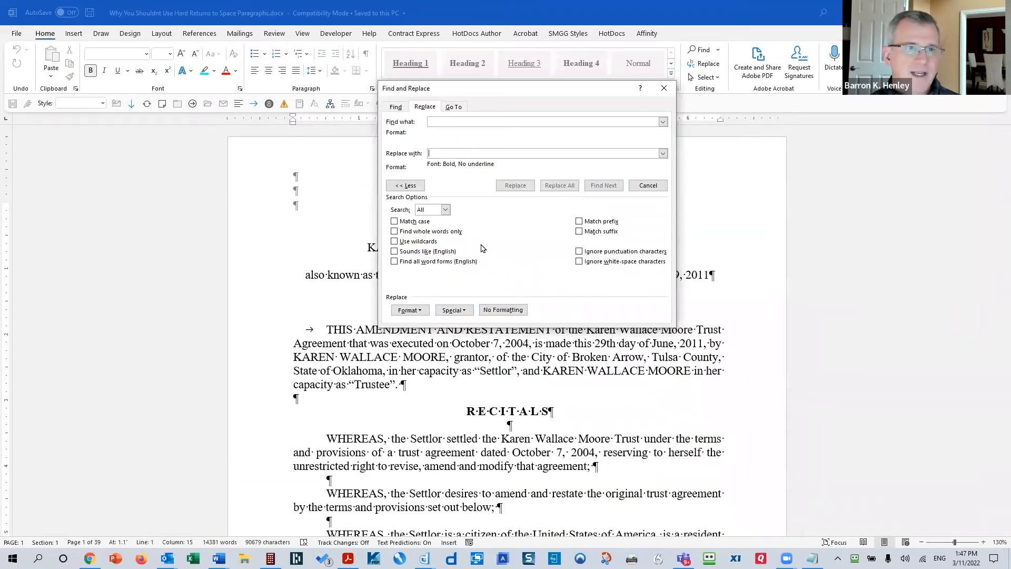
click(505, 310)
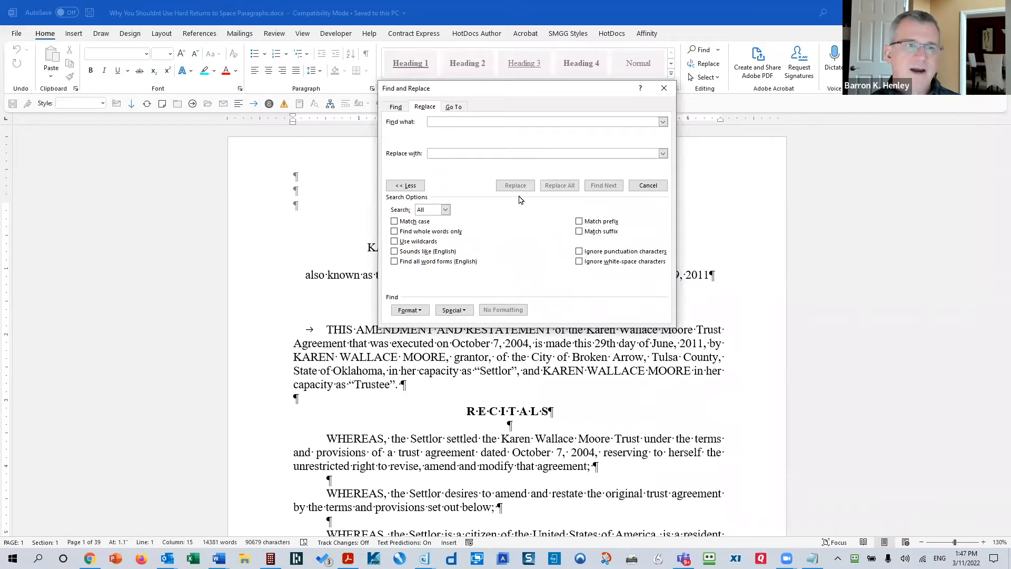
Set the search text to two consecutive paragraph marks (^p^p) and the replacement text to a single paragraph mark (^p)
click(454, 310)
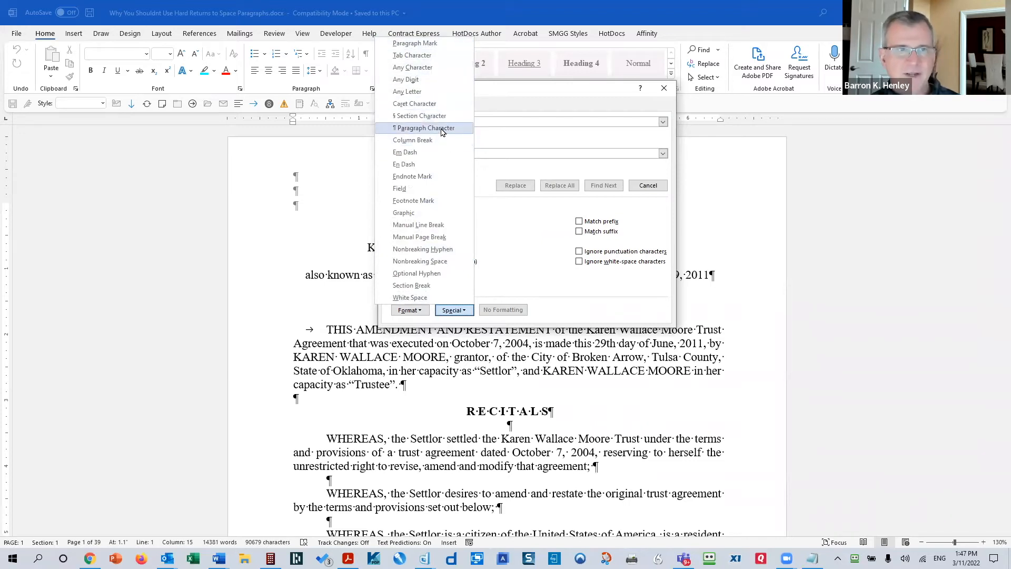
click(436, 44)
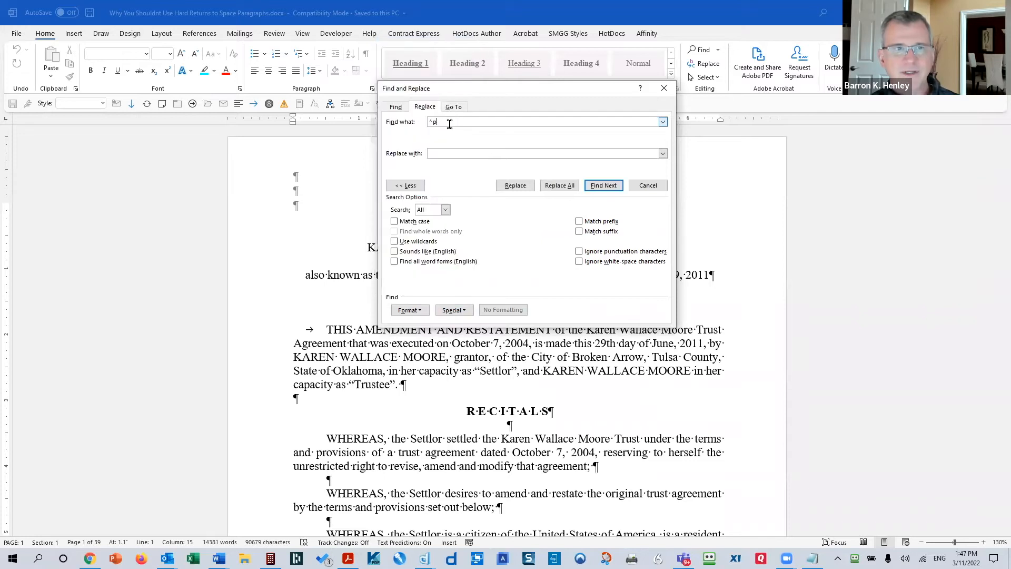
click(454, 311)
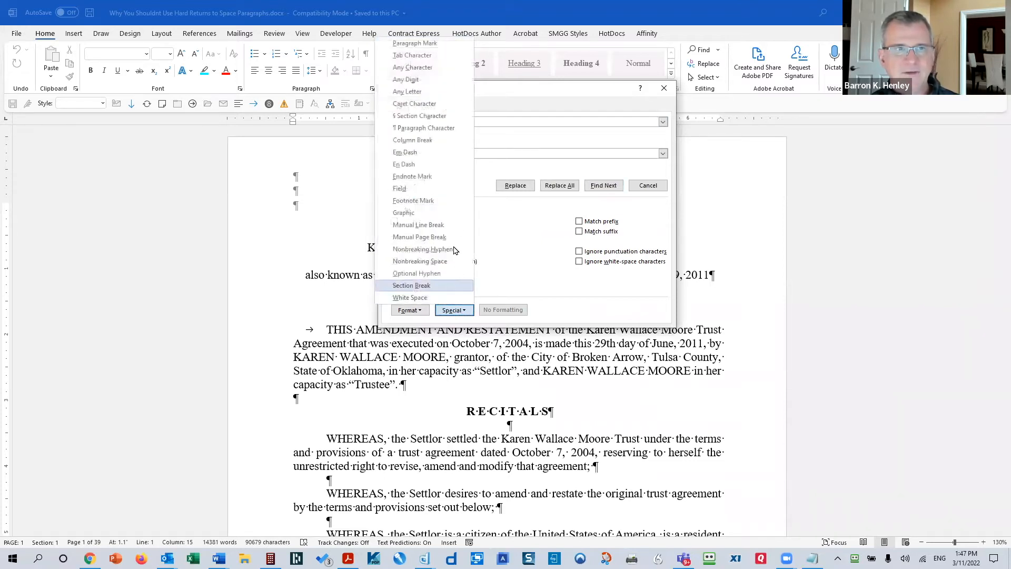
click(453, 44)
click(452, 153)
click(455, 310)
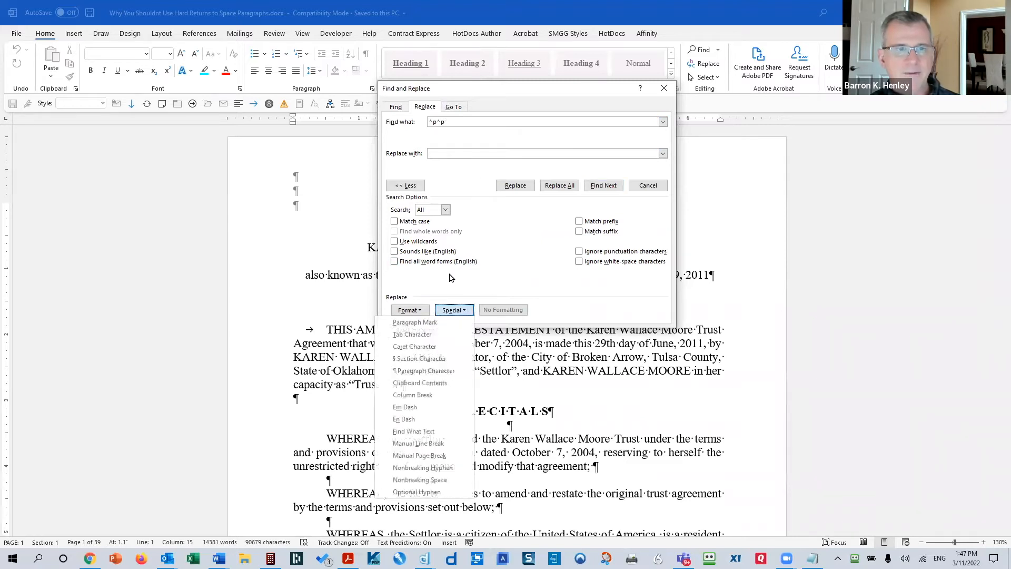
click(436, 324)
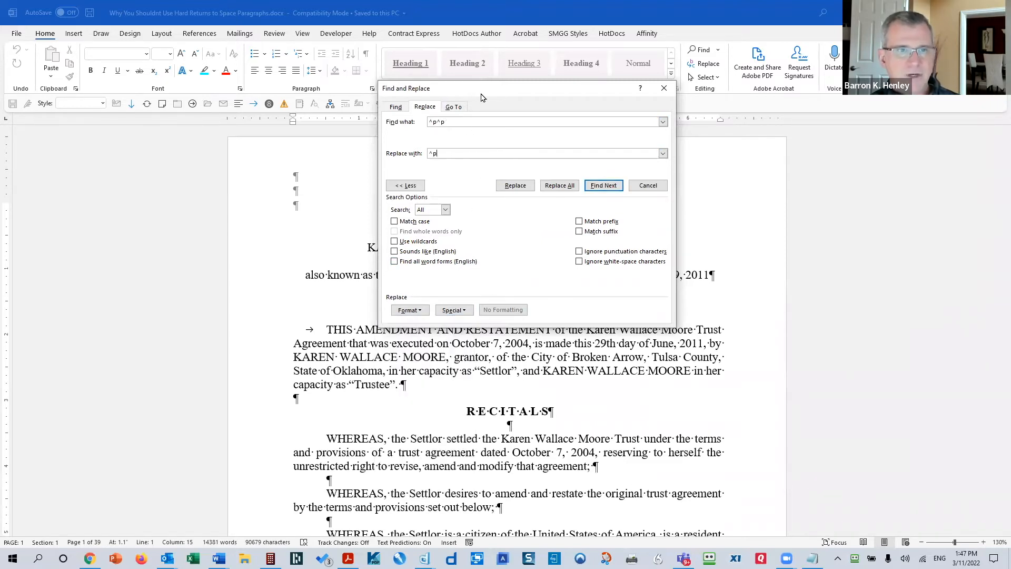
Replace all double paragraph marks in the document with single ones and close the Find and Replace dialog
drag(479, 93, 745, 145)
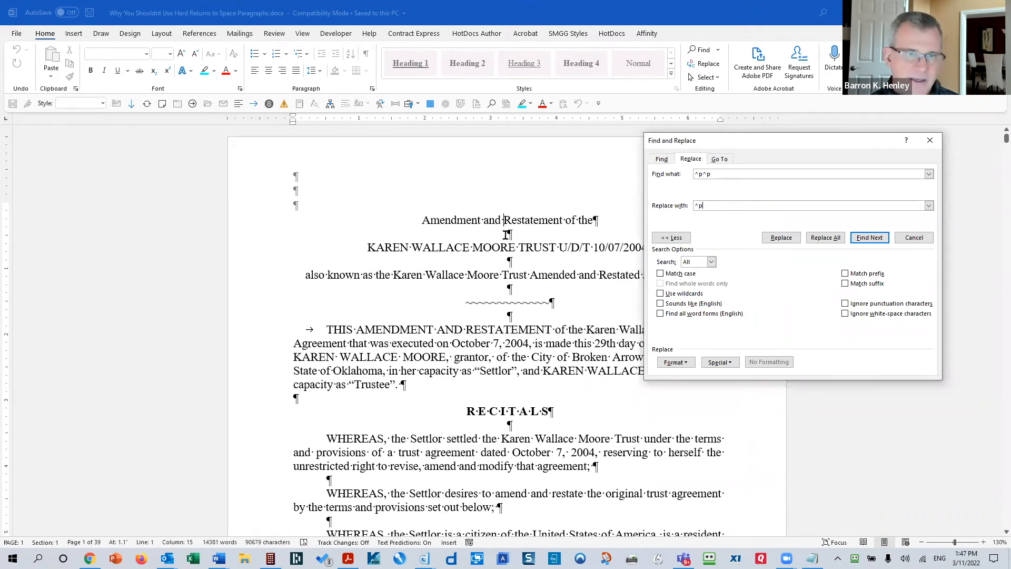
double_click(698, 210)
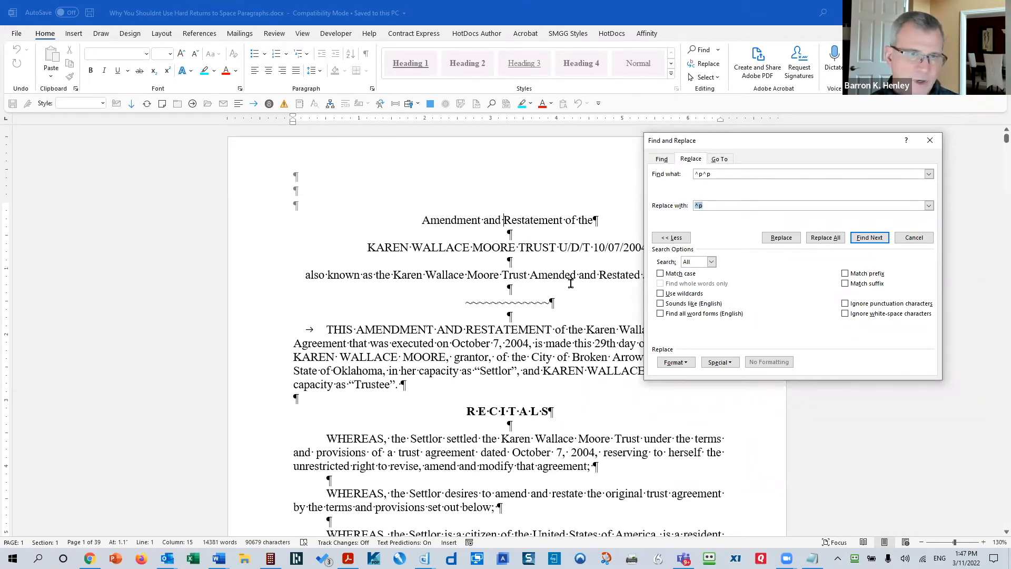
click(827, 238)
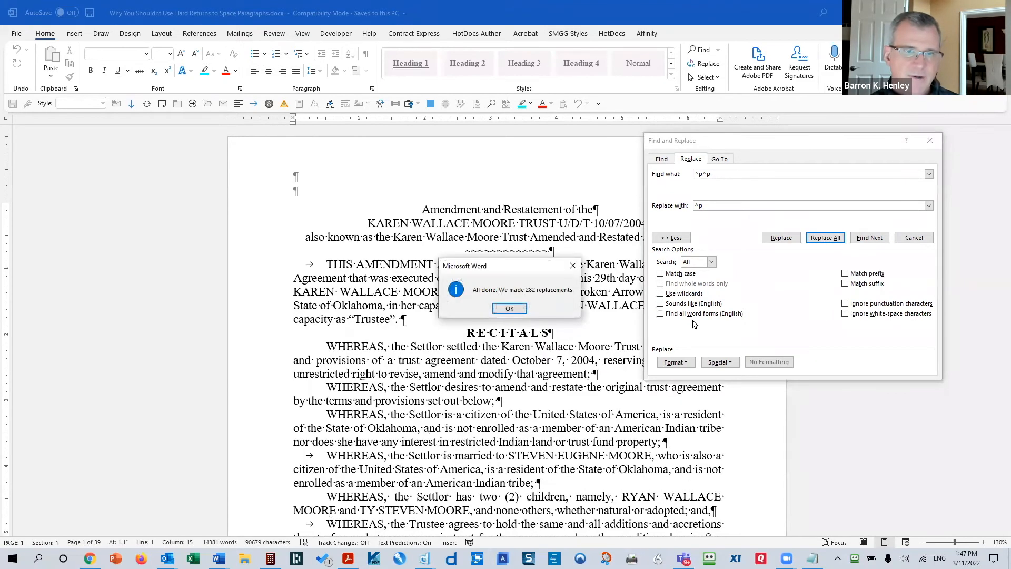
click(509, 308)
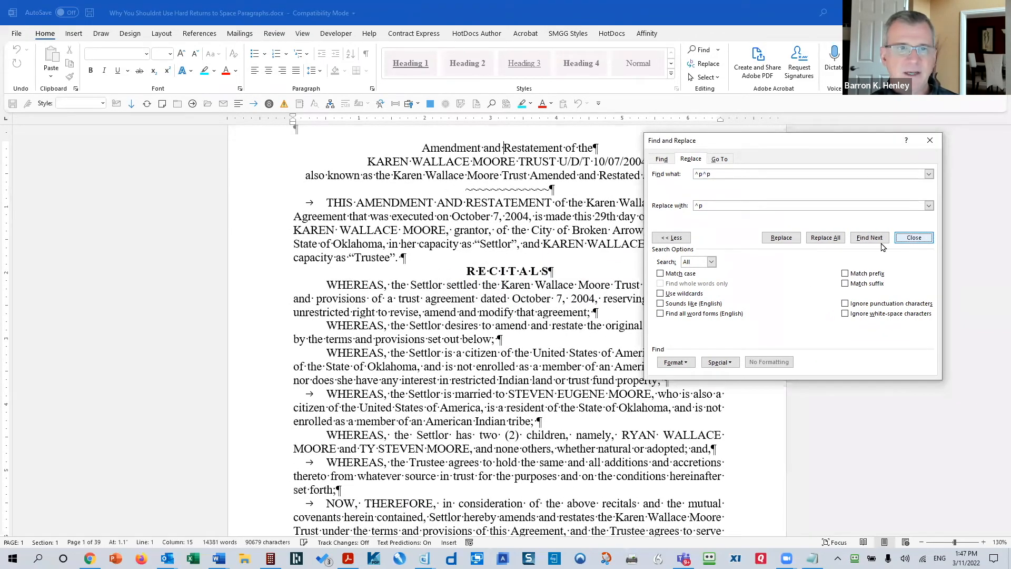
click(915, 237)
Add space after every paragraph in the whole document, then deselect the text
key(ctrl+a)
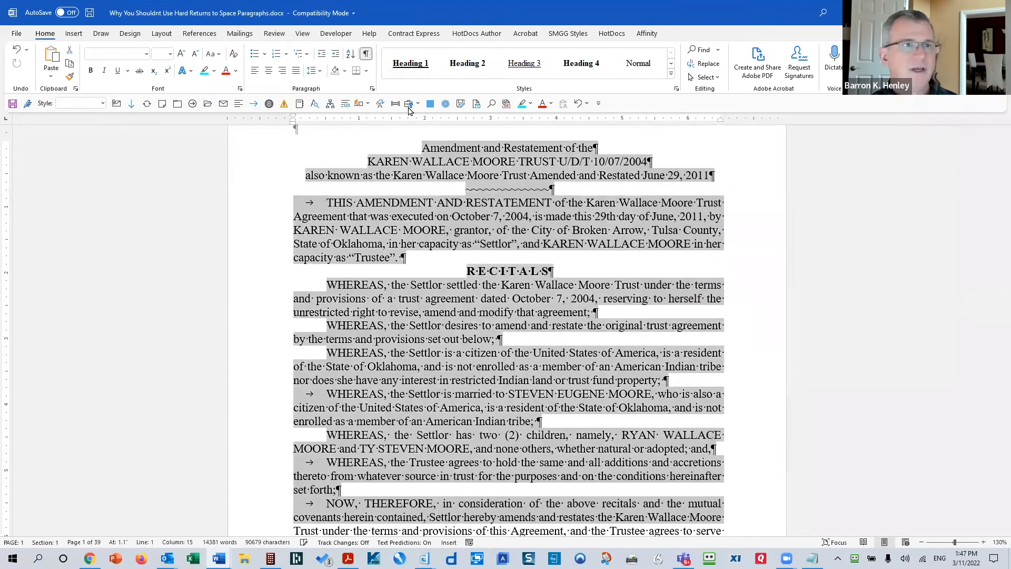
click(312, 71)
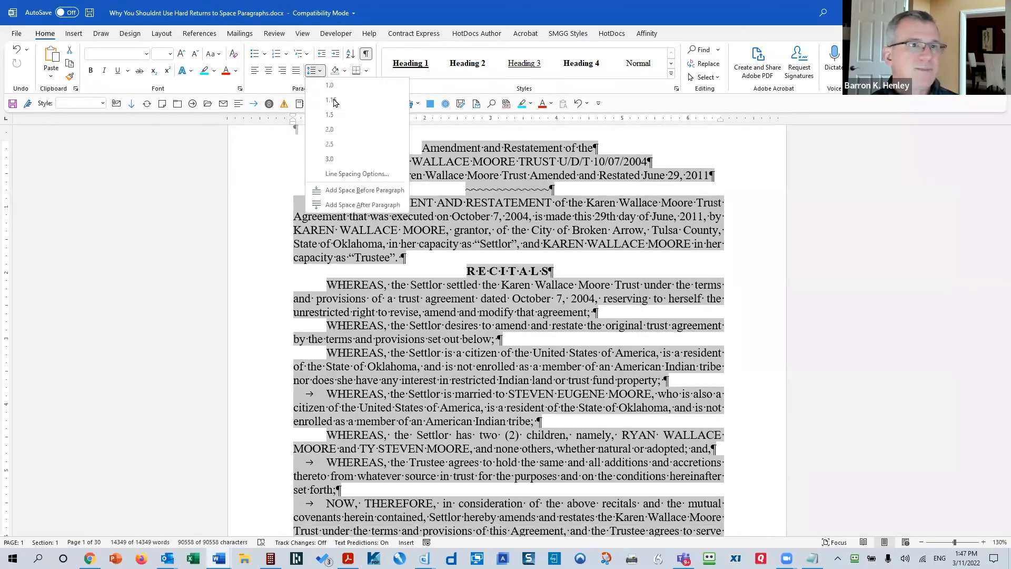
click(327, 203)
click(564, 215)
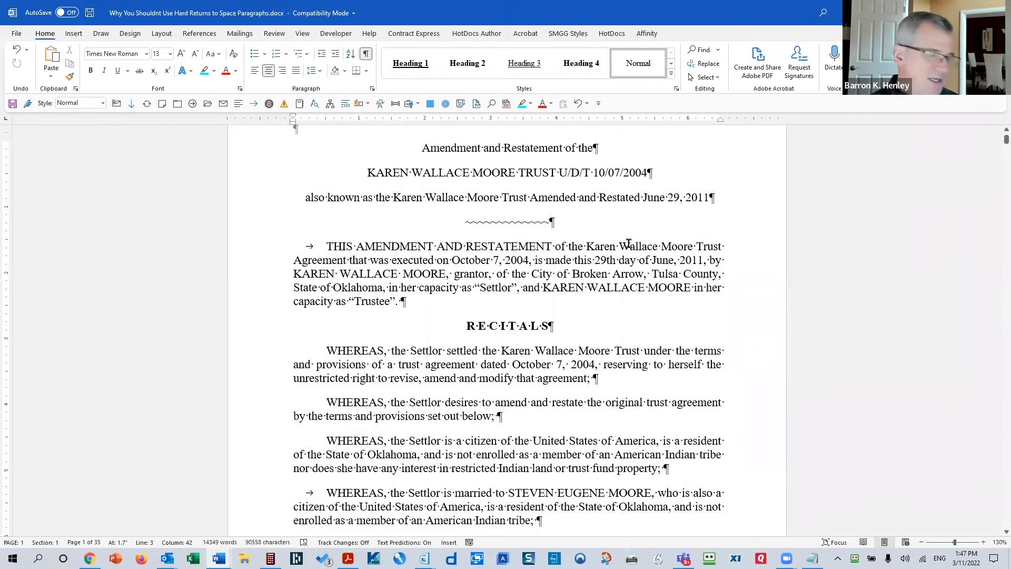
click(591, 198)
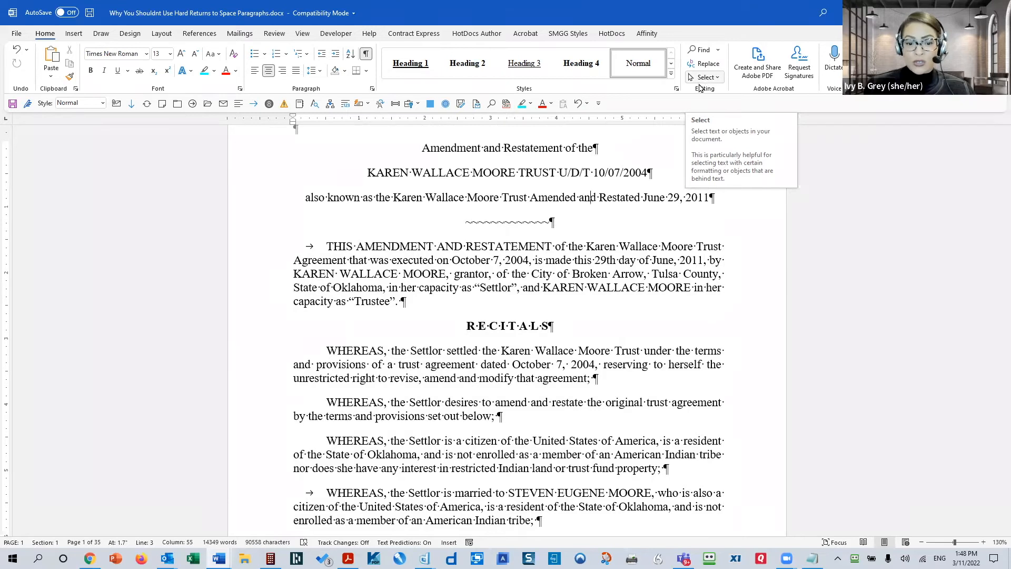
Review the format types available for Replace, such as Style, and close the dialog without replacing anything
key(ctrl+h)
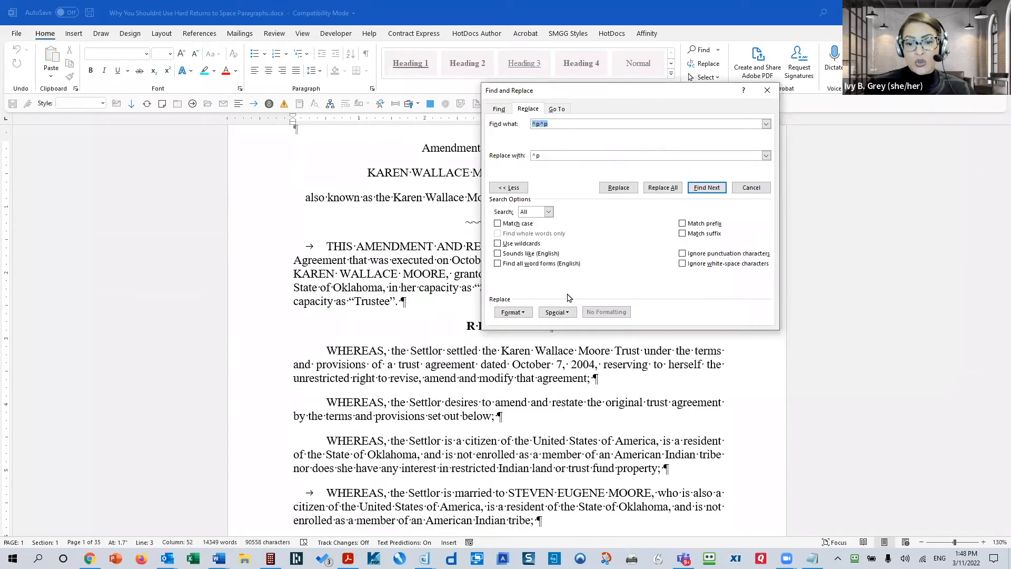
click(524, 314)
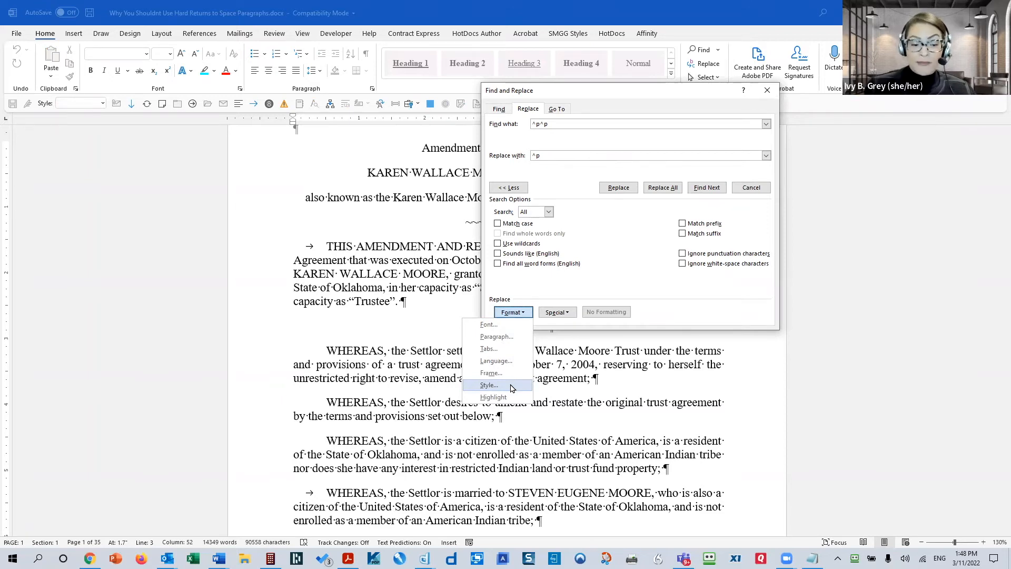
key(Escape)
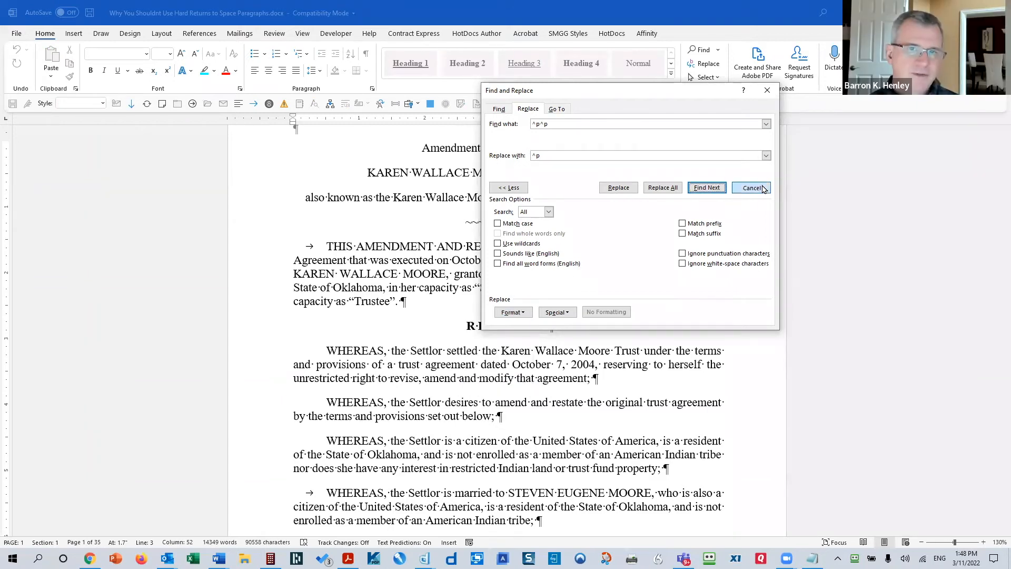
click(752, 189)
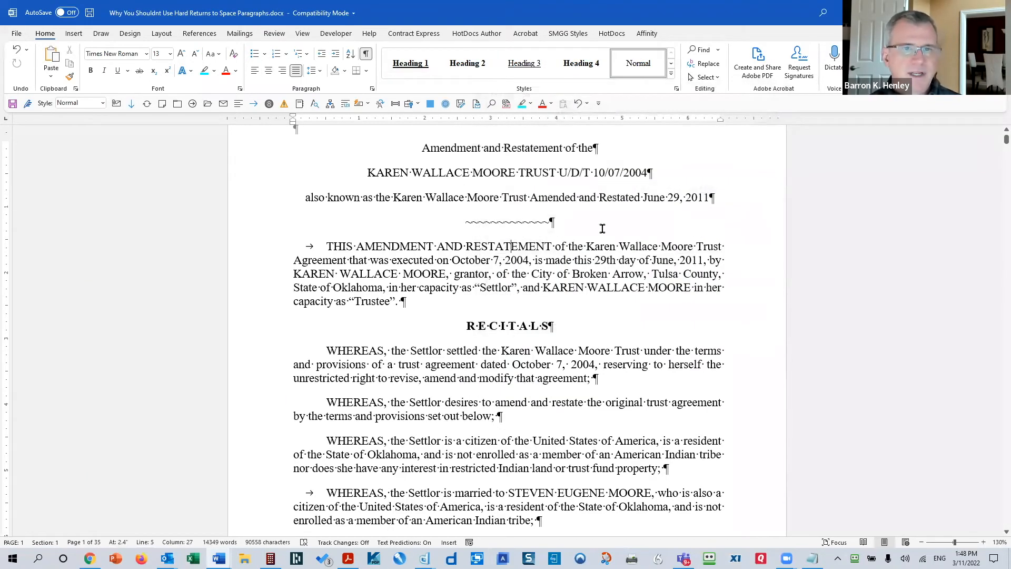
Search the document for a quotation mark and close Find at the match in section 1.1 Trust Name
scroll(563, 293, down, 5)
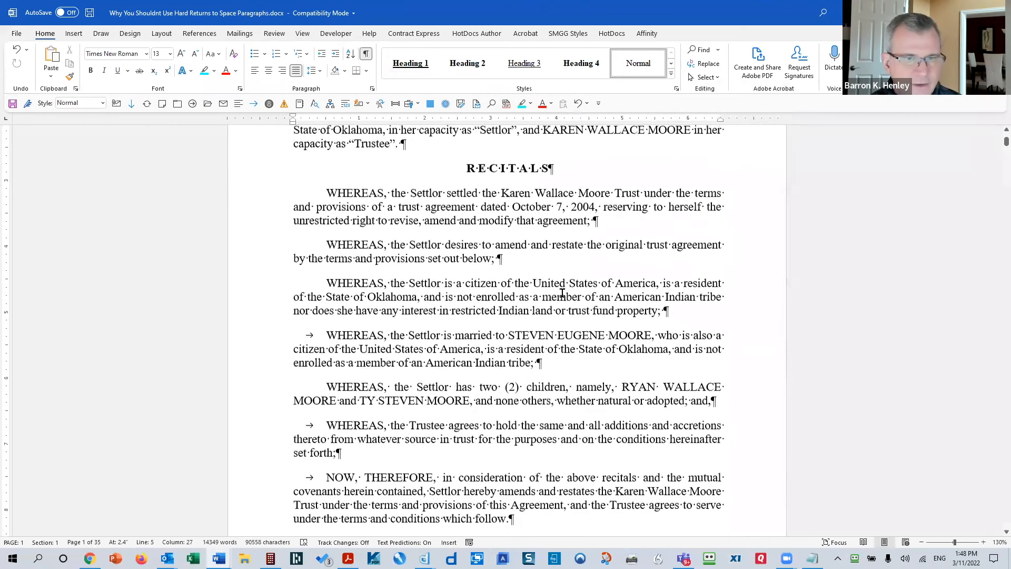
key(ctrl+f)
key(Return)
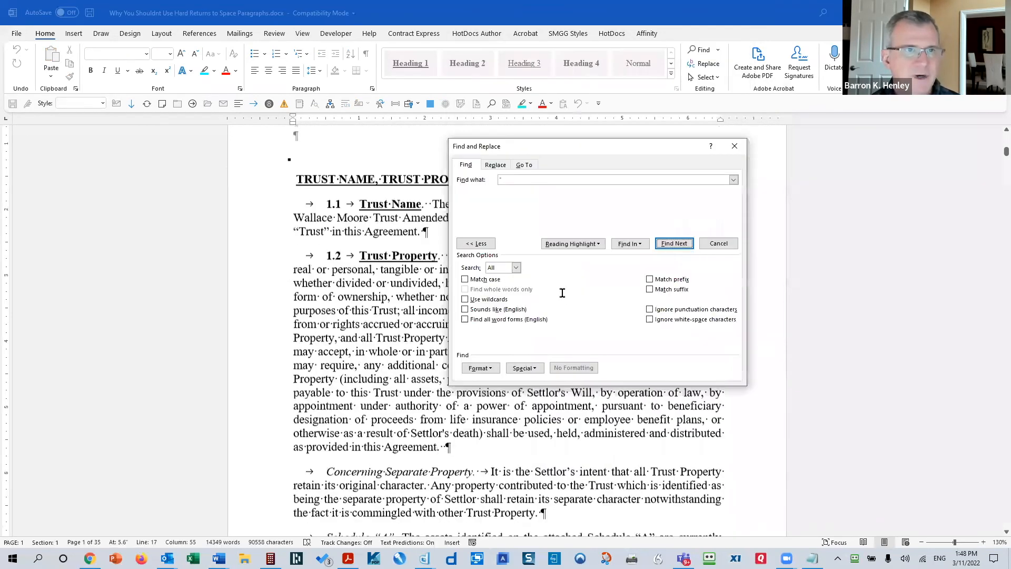
key(Escape)
click(686, 134)
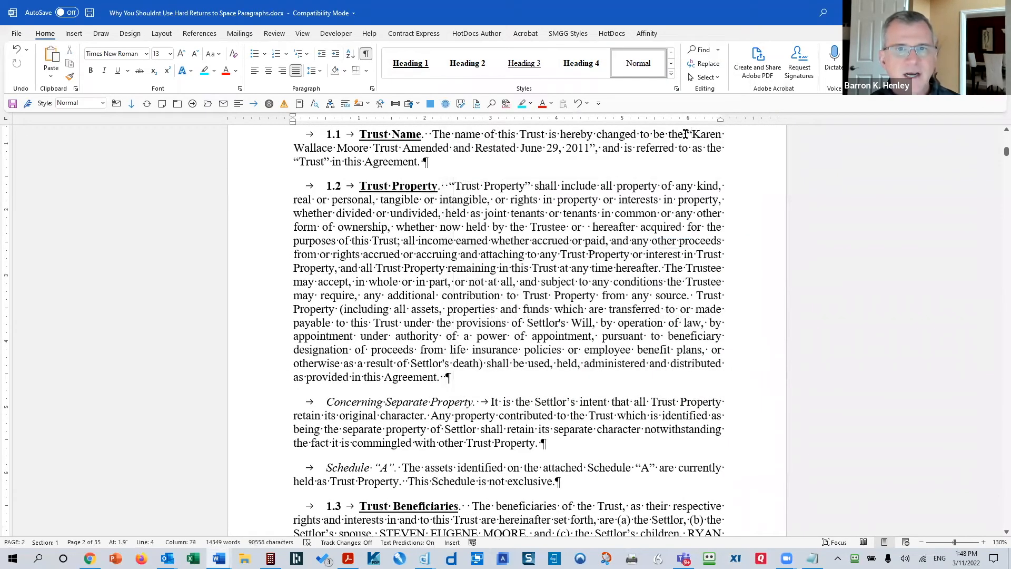
Examine the shape of the quotation marks in sections 1.1 Trust Name and 1.2 Trust Property
scroll(698, 181, up, 7)
double_click(790, 132)
scroll(795, 232, up, 3)
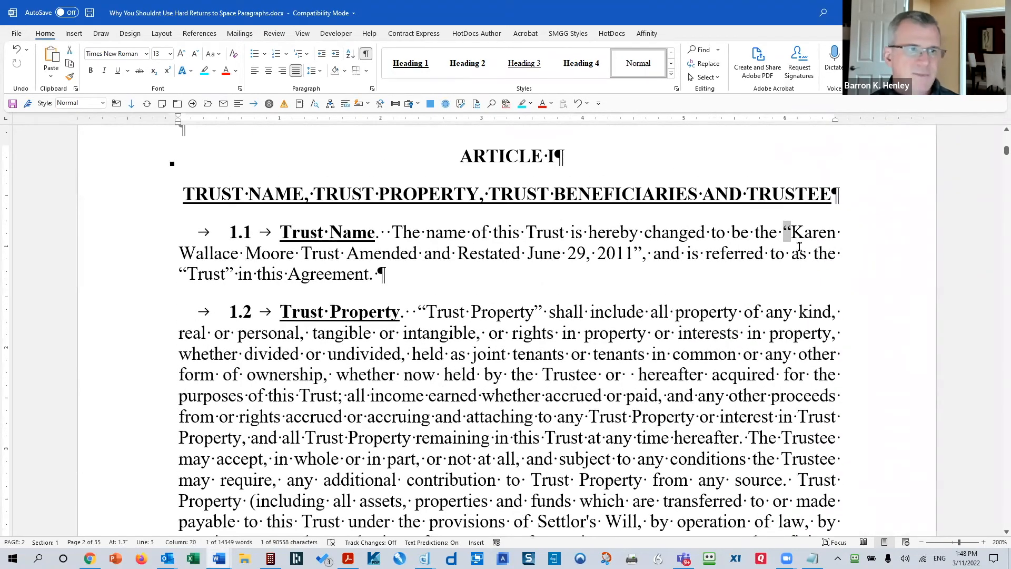
scroll(774, 279, down, 2)
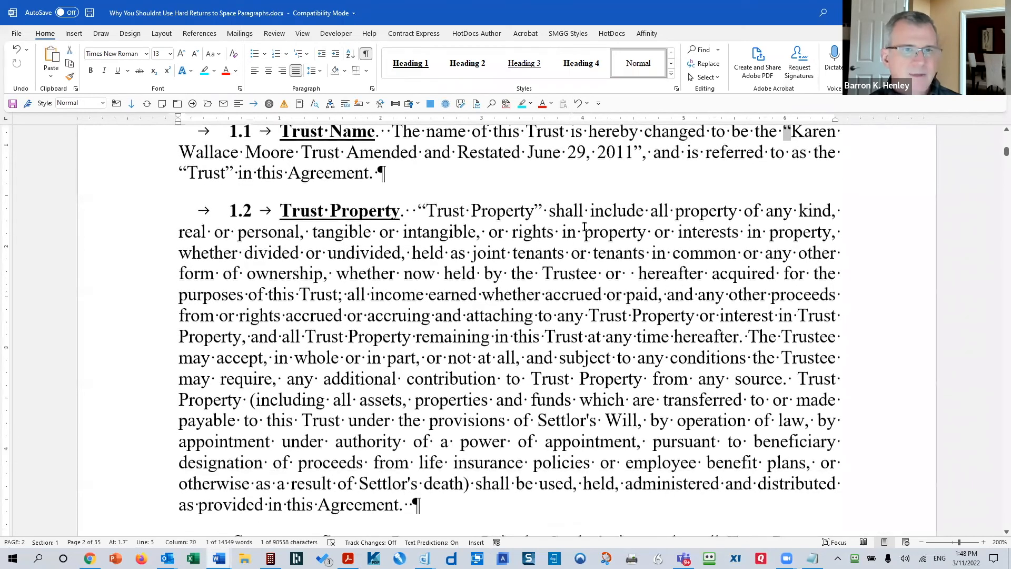
click(590, 215)
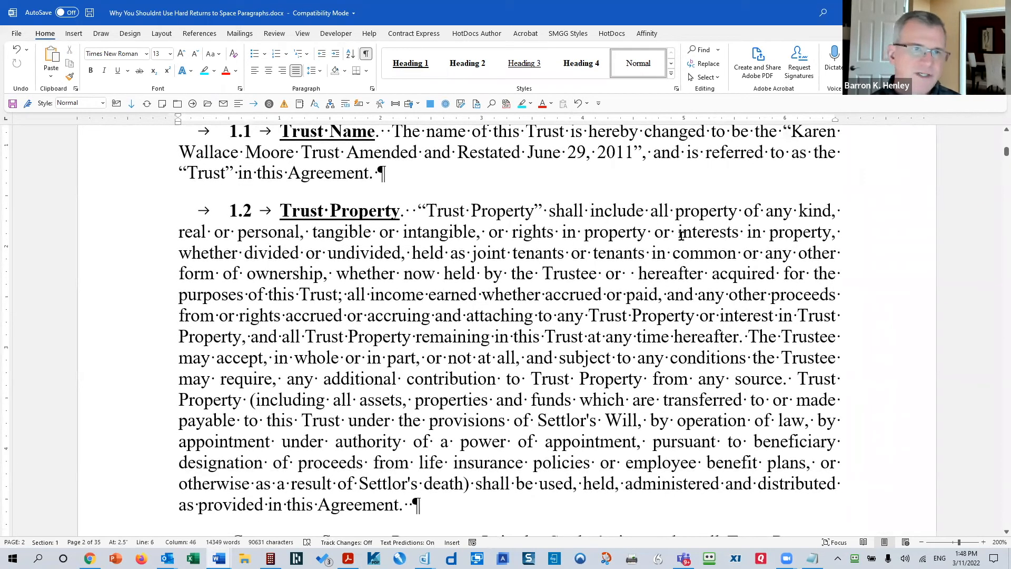
double_click(422, 211)
double_click(538, 211)
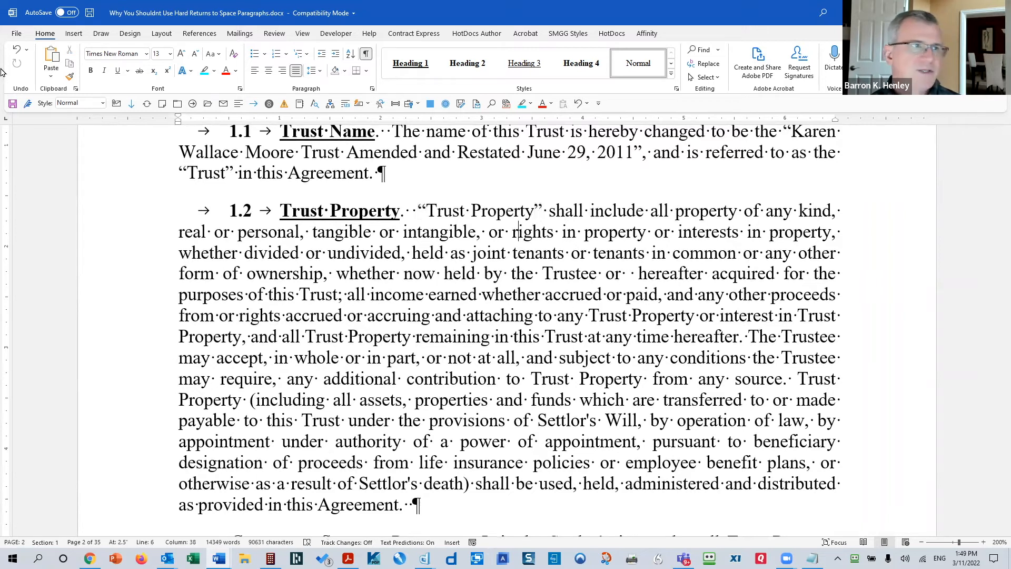
Turn off the AutoFormat As You Type option that replaces straight quotes with smart quotes, and save the options
click(16, 33)
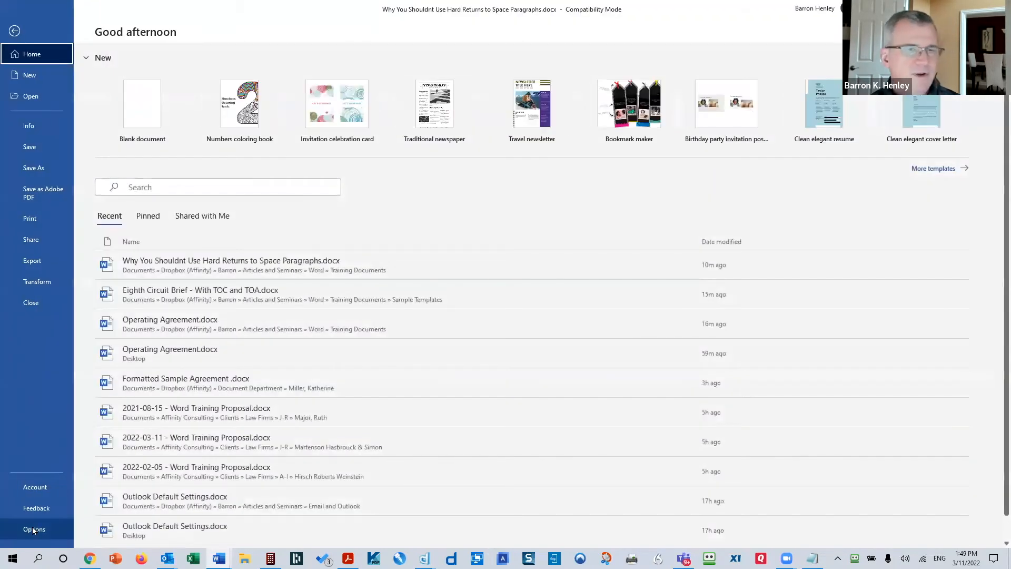
click(32, 531)
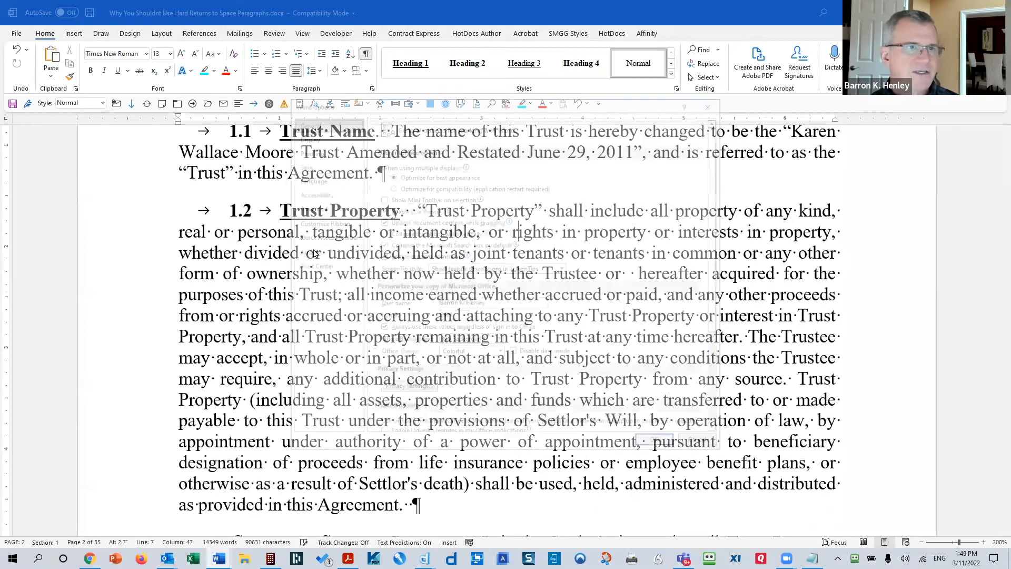
click(307, 151)
click(563, 168)
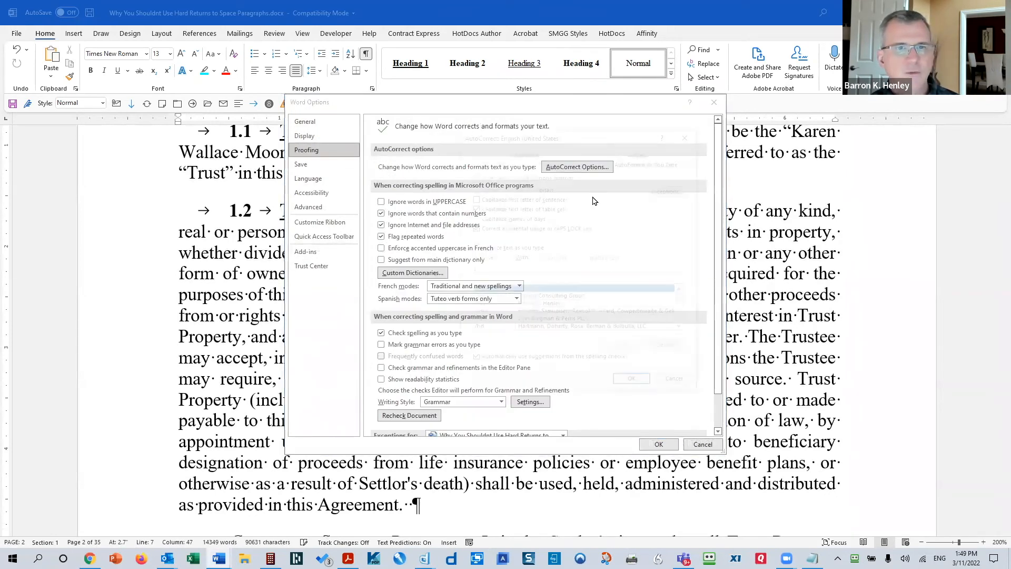
click(649, 162)
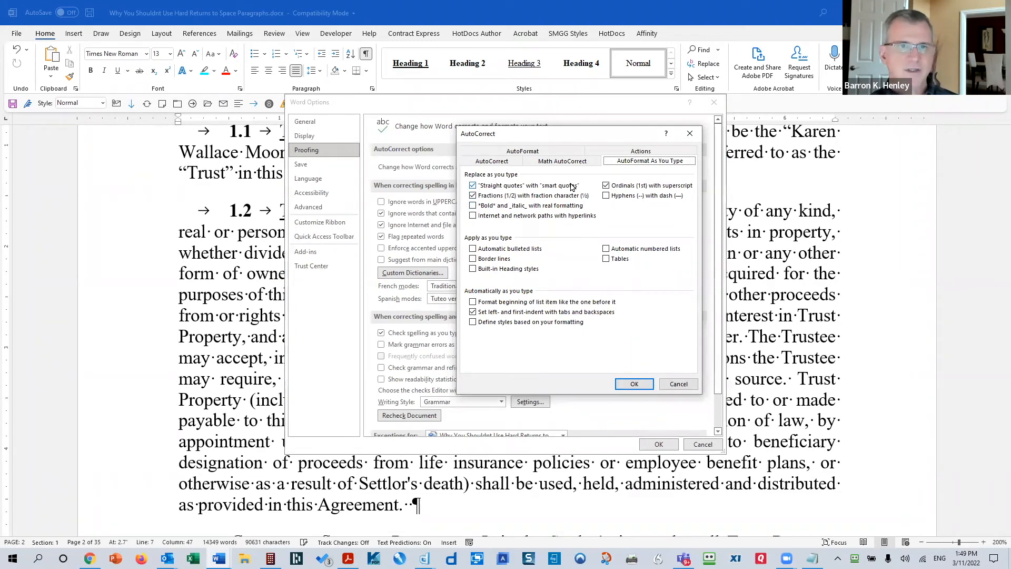
click(546, 187)
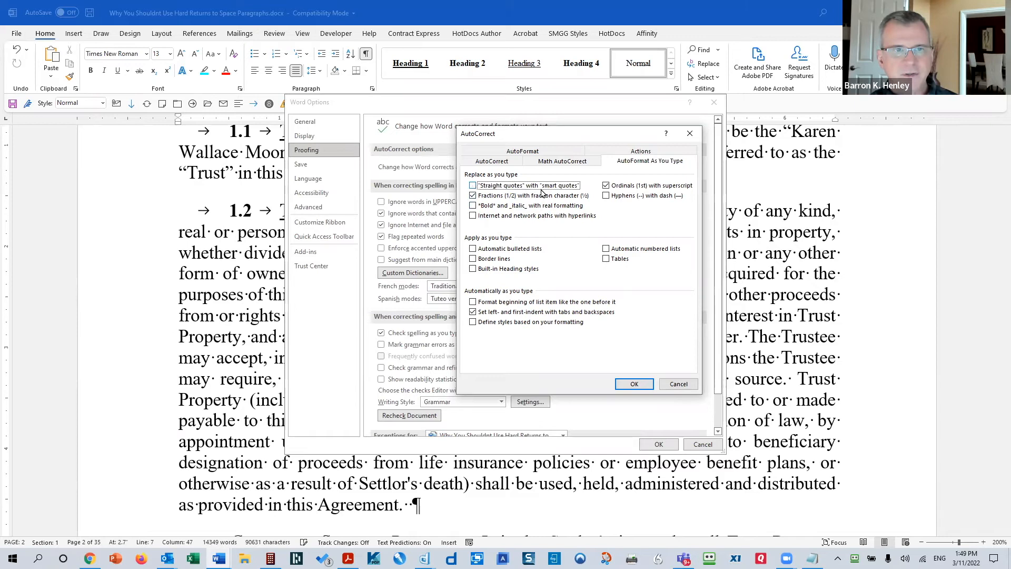
click(635, 384)
click(659, 444)
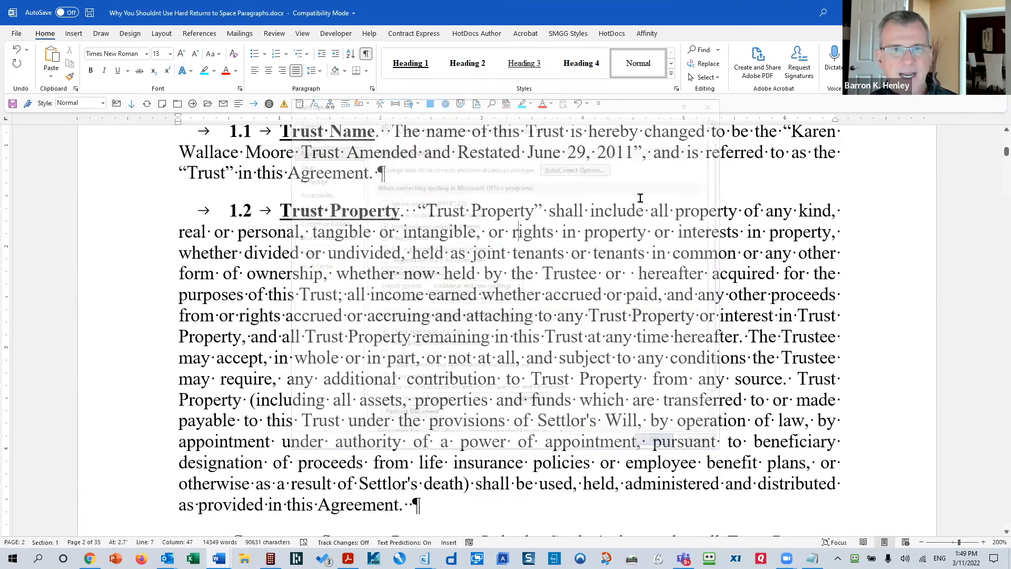
Enclose the word "property" in the first line of section 1.2 in straight quotation marks and compare them with those around "Trust Property"
click(677, 214)
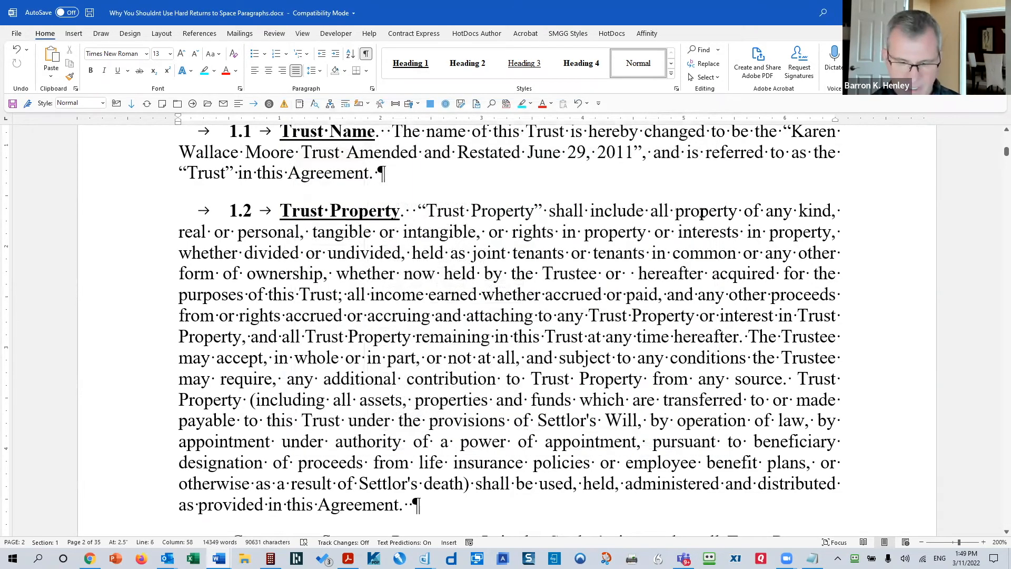
text(")
key(Right)
key(Right)
key(Right)
key(Right)
key(Right)
key(Right)
key(Right)
key(Right)
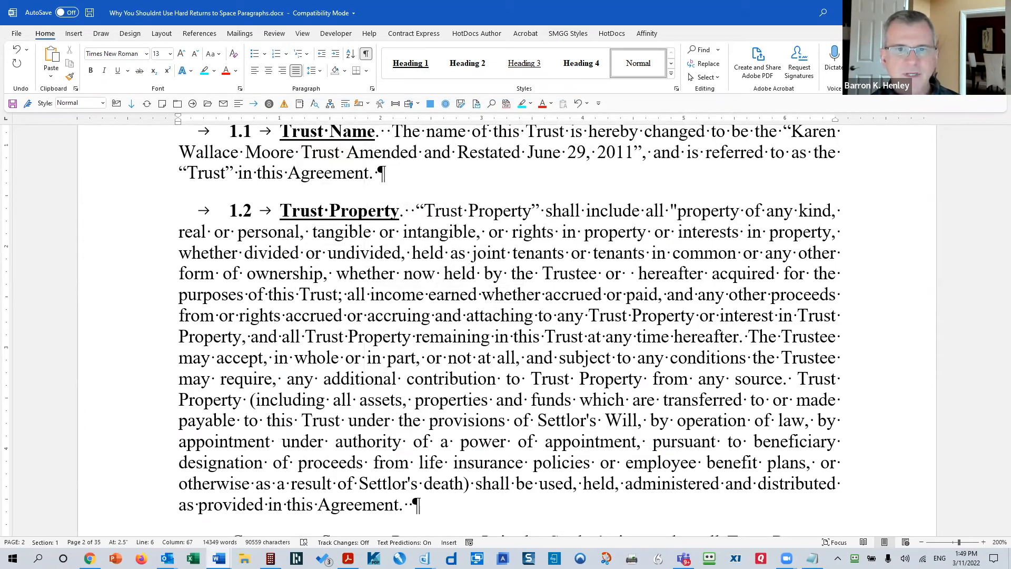
text(")
drag(414, 211, 422, 211)
drag(663, 211, 672, 211)
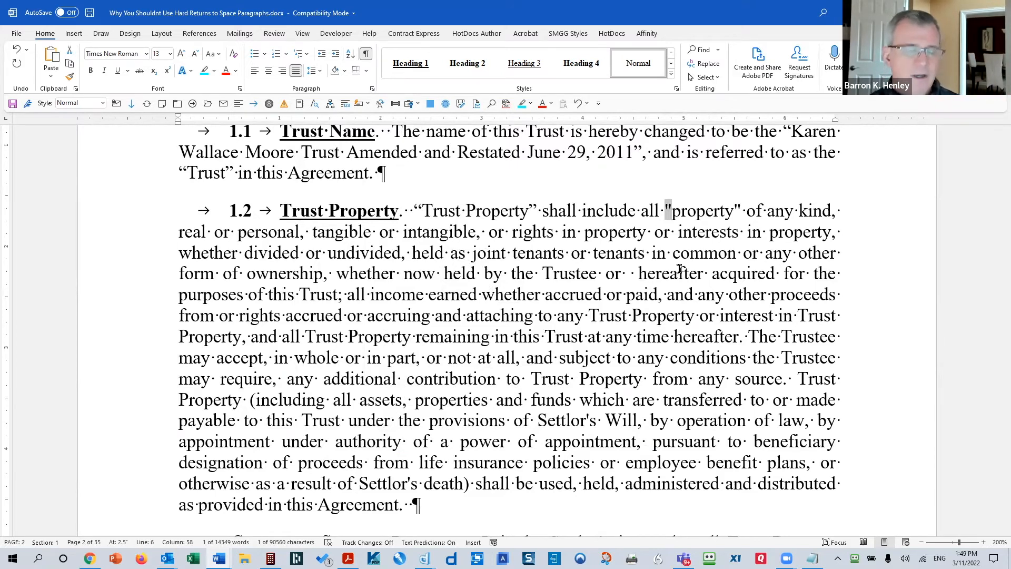
click(596, 216)
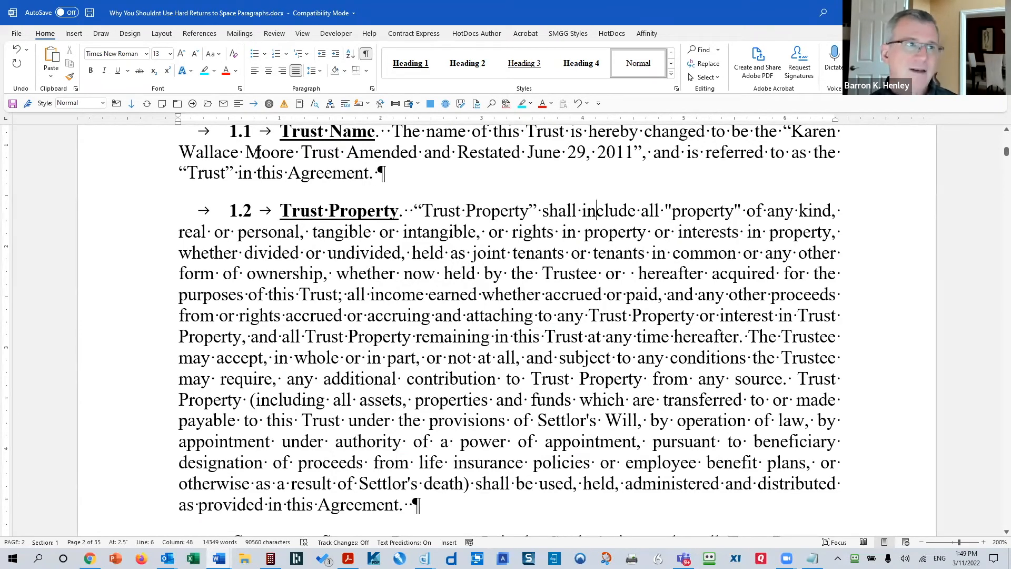
Turn on the AutoFormat As You Type option that replaces straight quotes with smart quotes, and save the options
click(17, 34)
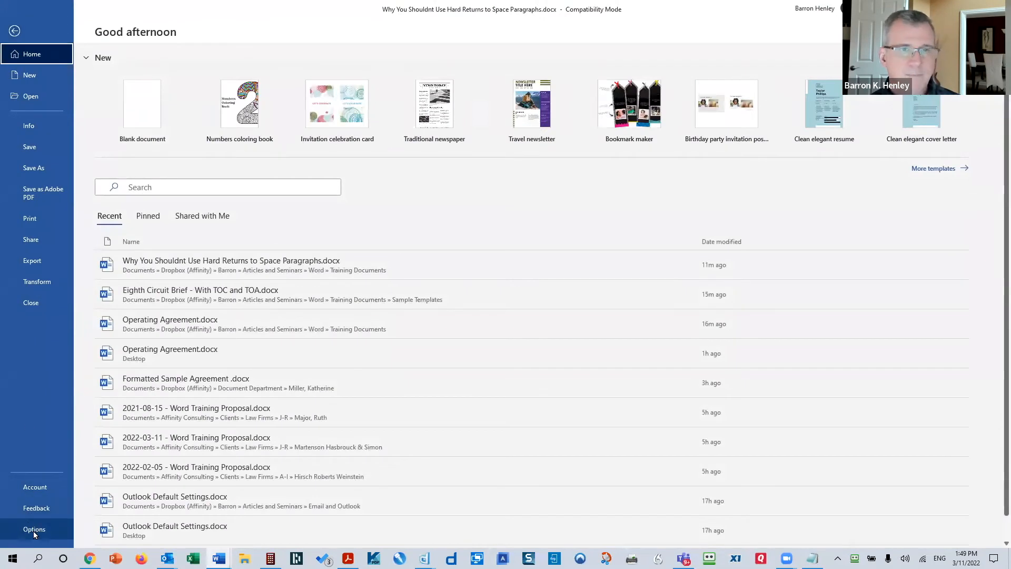
click(33, 530)
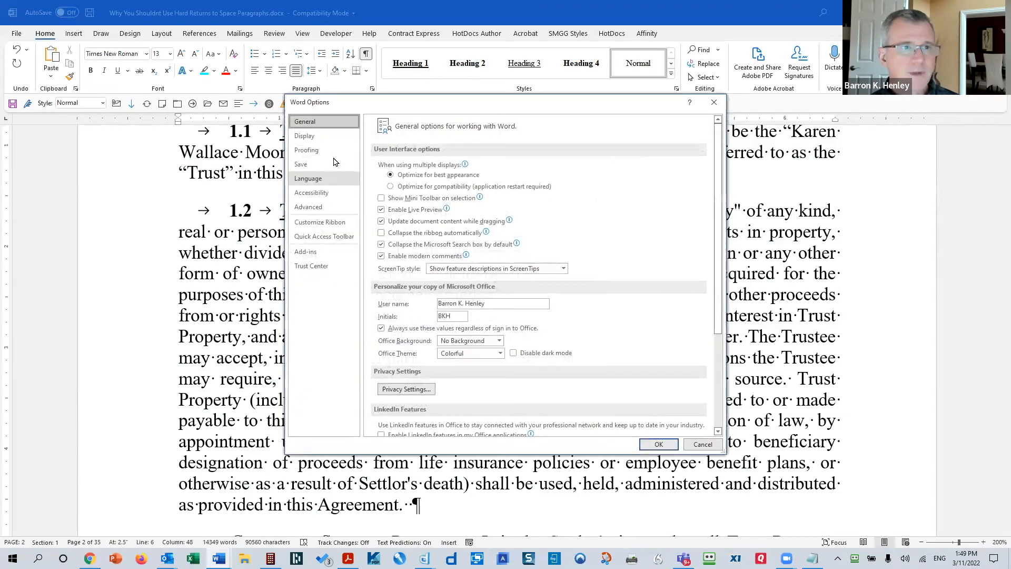
click(336, 152)
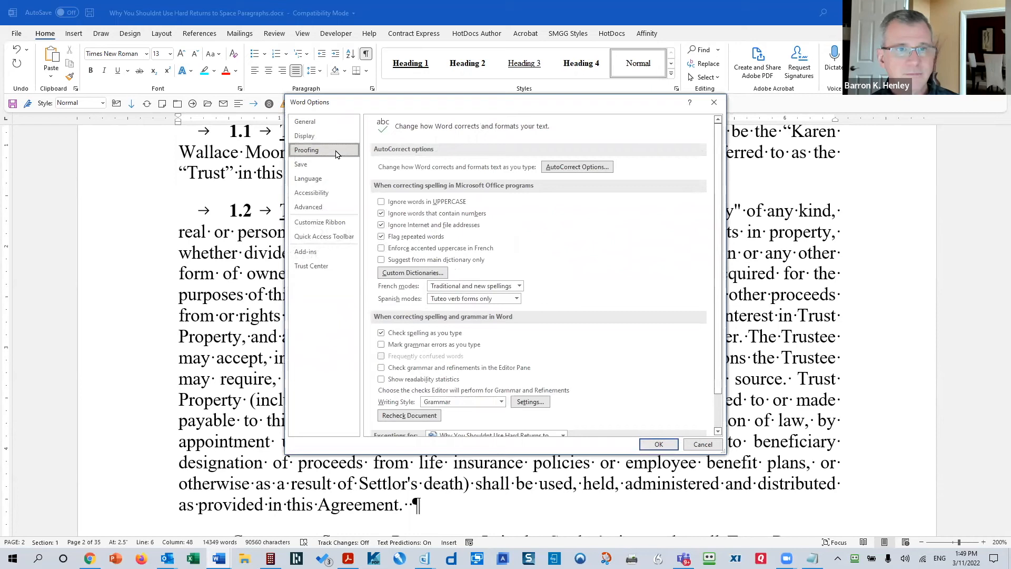
click(576, 168)
click(642, 163)
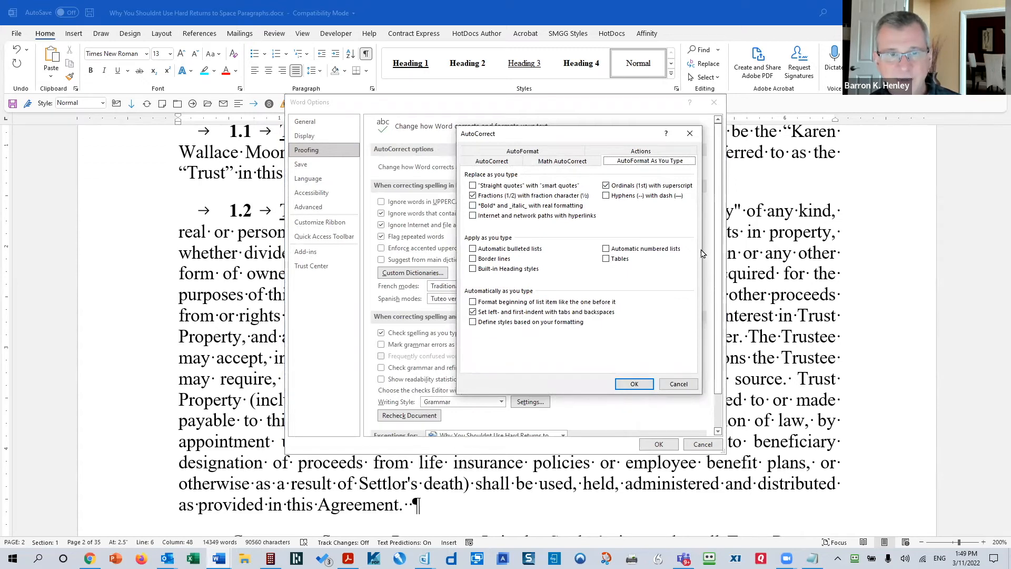
click(473, 186)
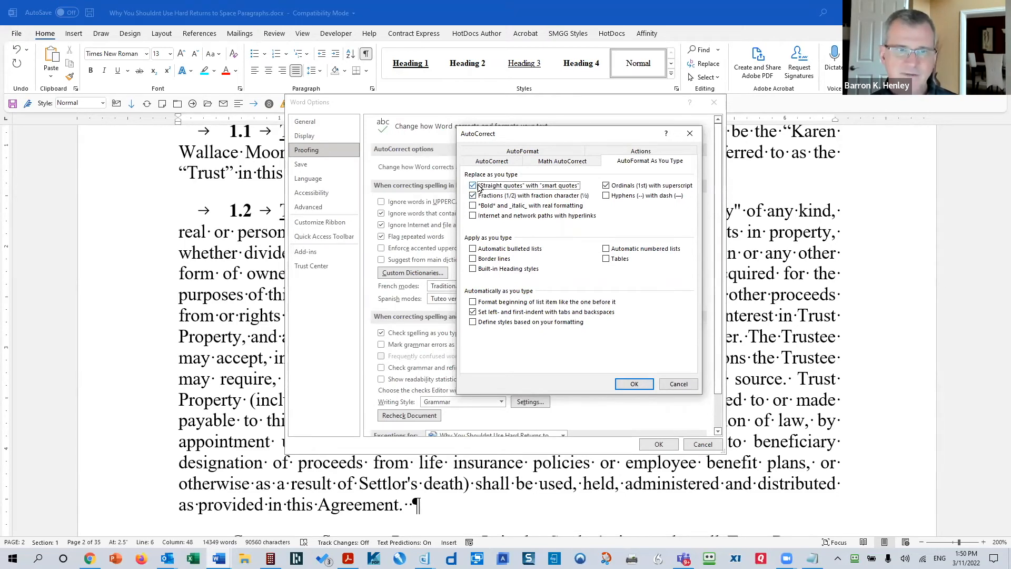
click(635, 386)
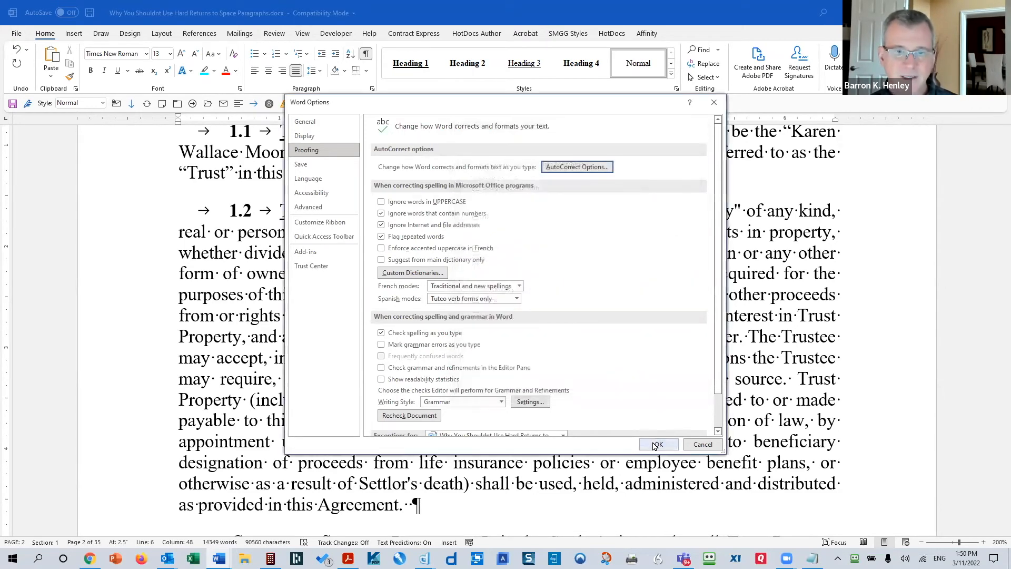
click(656, 445)
Replace all double quotation marks in the document with a double quotation mark
click(705, 64)
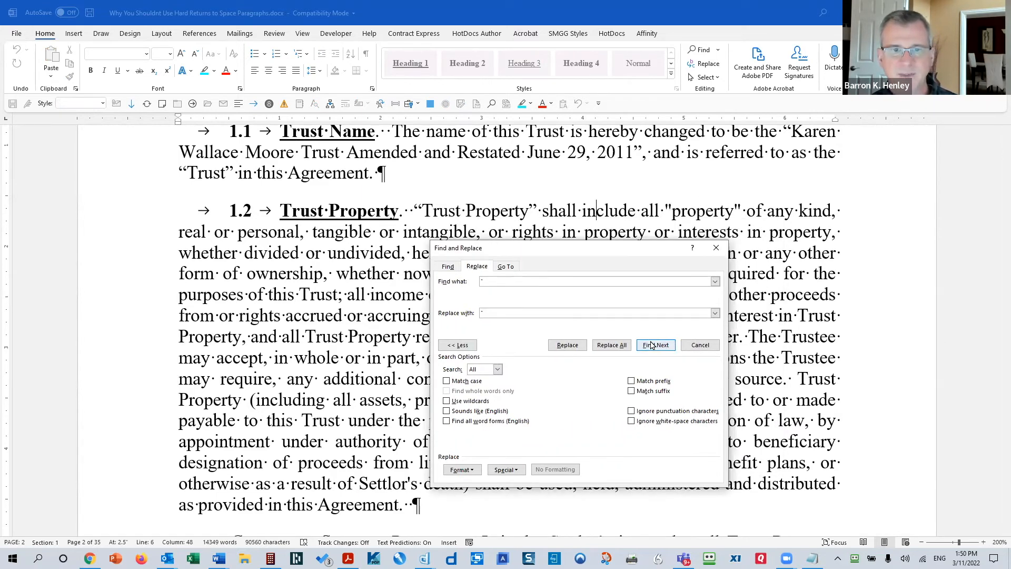
click(611, 345)
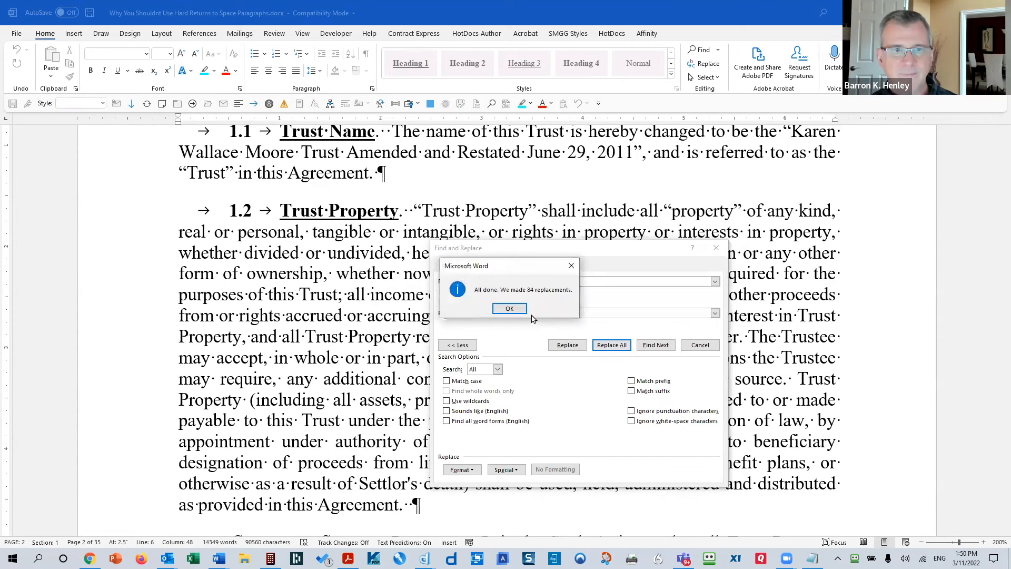
key(Return)
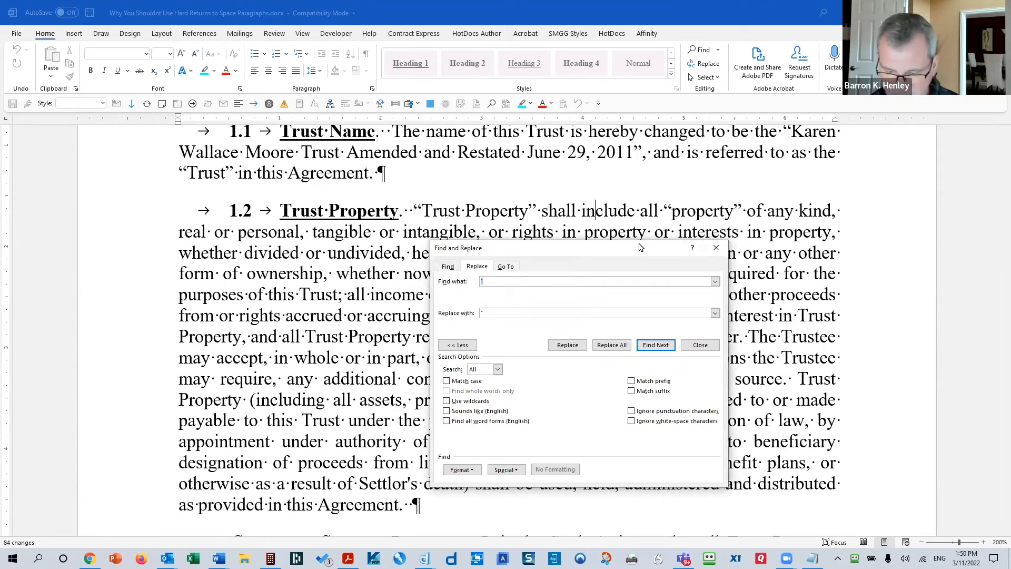
Replace all single quotation marks and apostrophes in the document with a single quotation mark, and close Find and Replace
key(Tab)
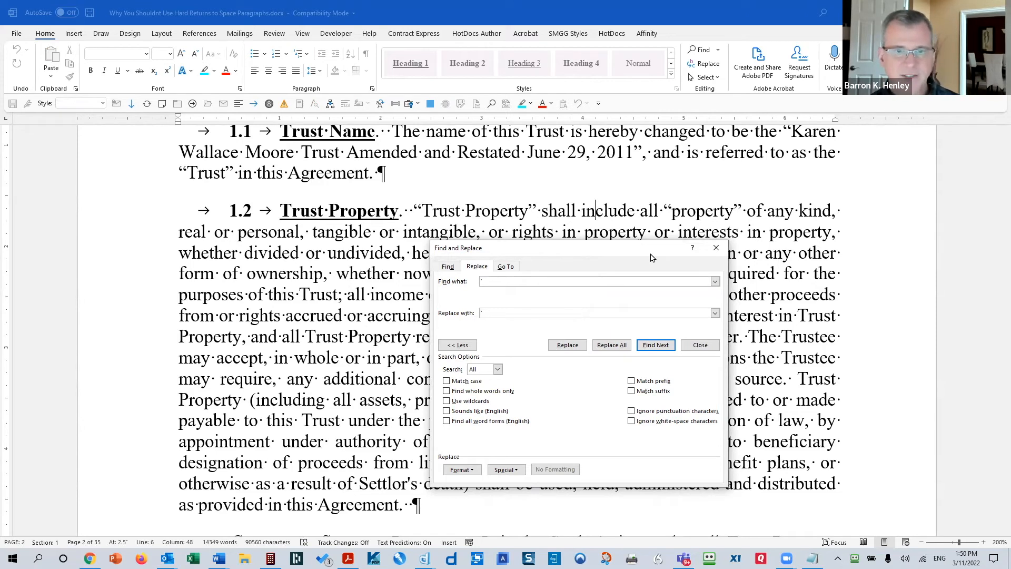
click(611, 346)
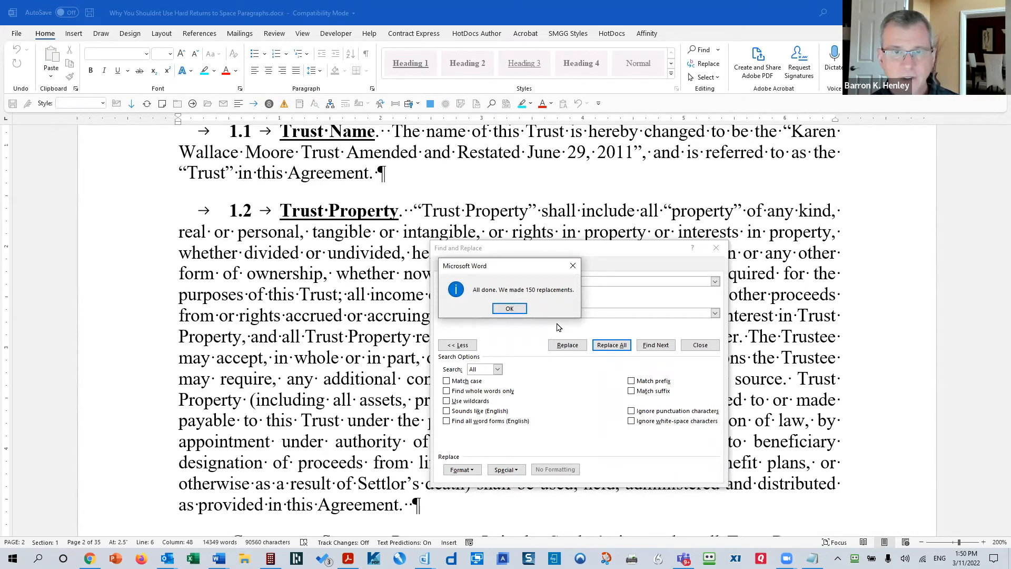
click(510, 308)
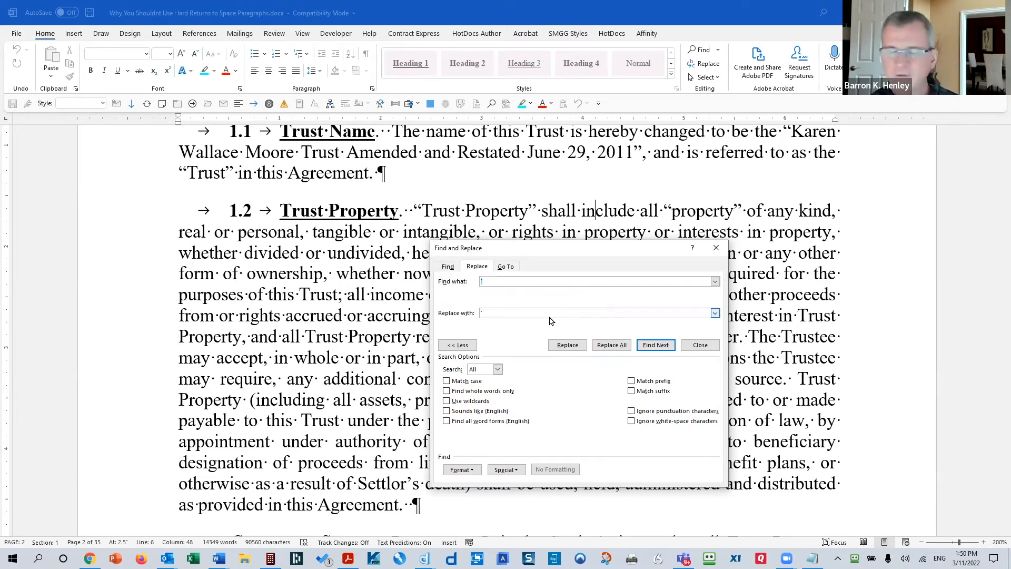
click(701, 345)
Set up a replacement of "including, but not limited to," with "including but not limited to", ignoring punctuation and white-space characters
click(610, 211)
key(ctrl+f)
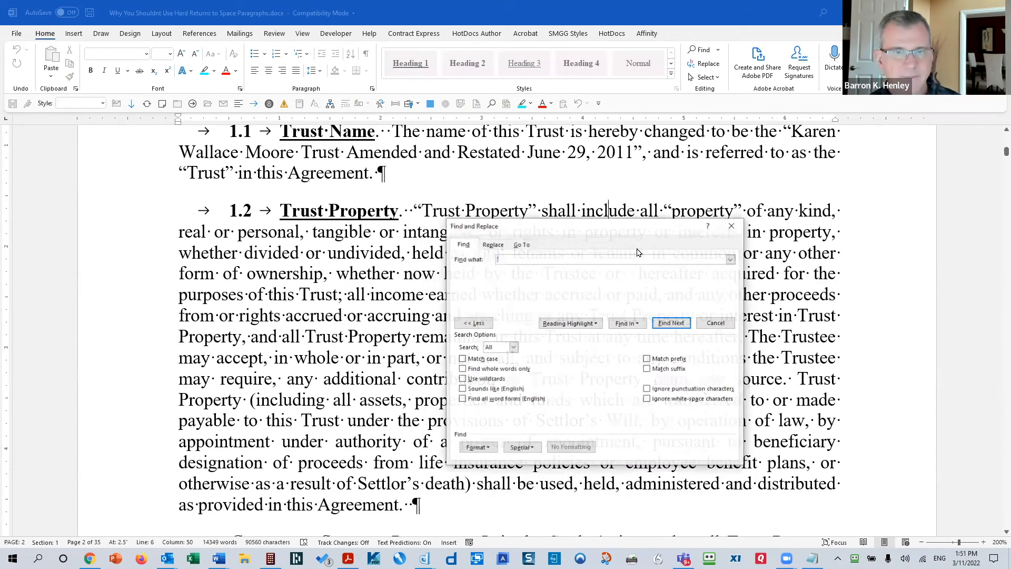
click(525, 144)
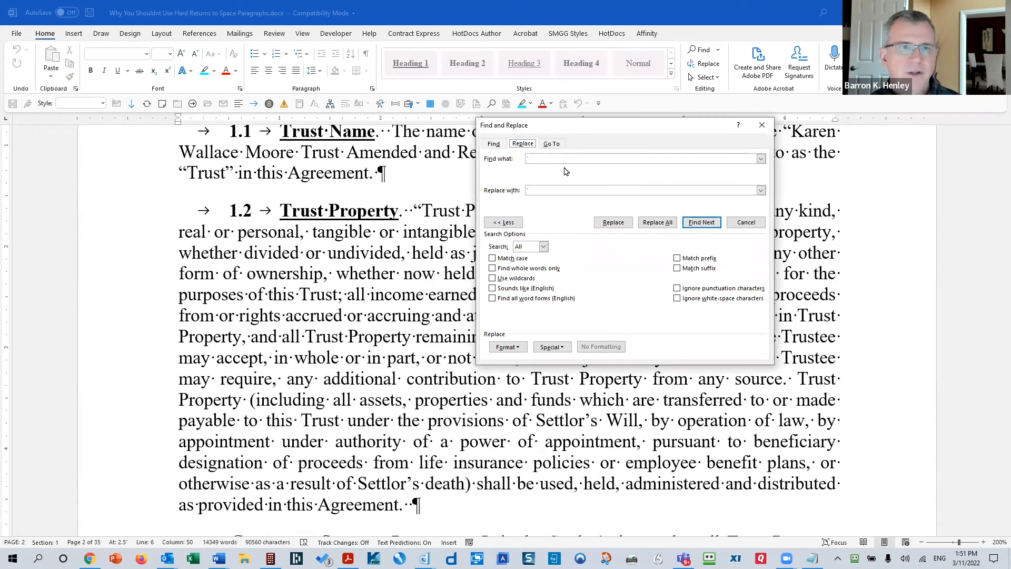
text(including, but not limited to,)
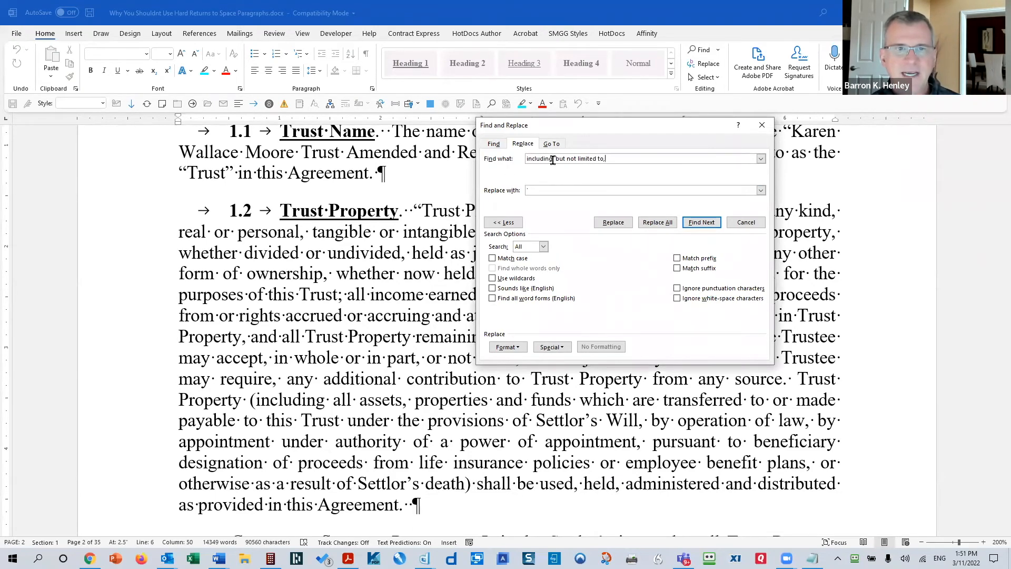
click(550, 192)
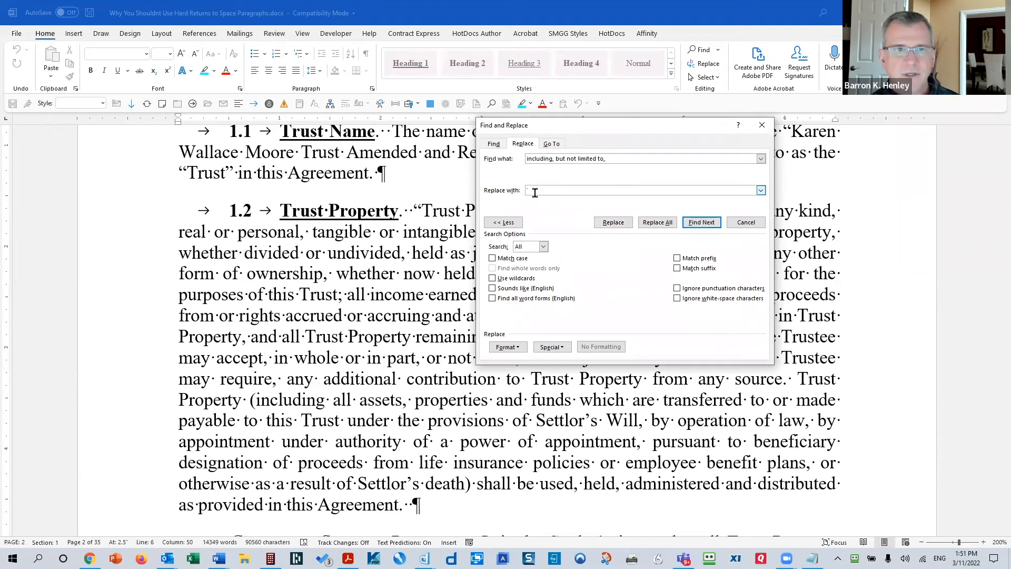
text(including)
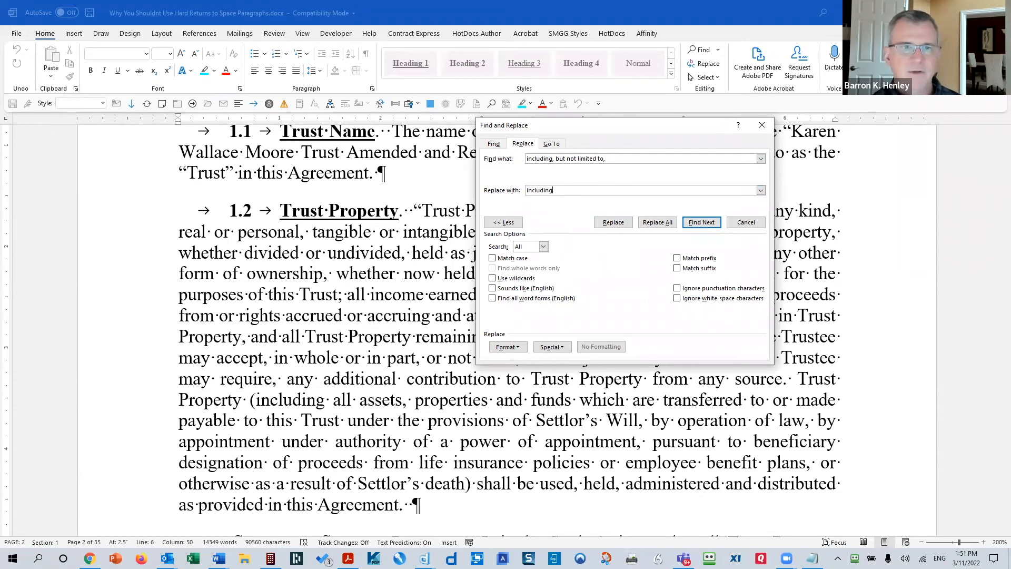
text( but not limited to)
click(677, 289)
click(678, 298)
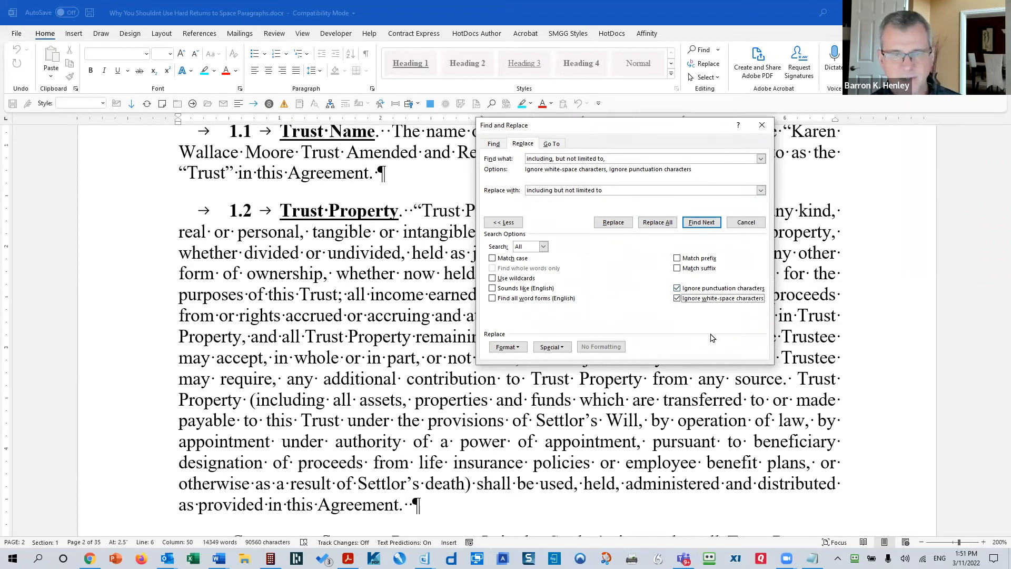
Review the special characters, format types and Find Font options such as font style and underline style, and cancel the font criteria
click(550, 347)
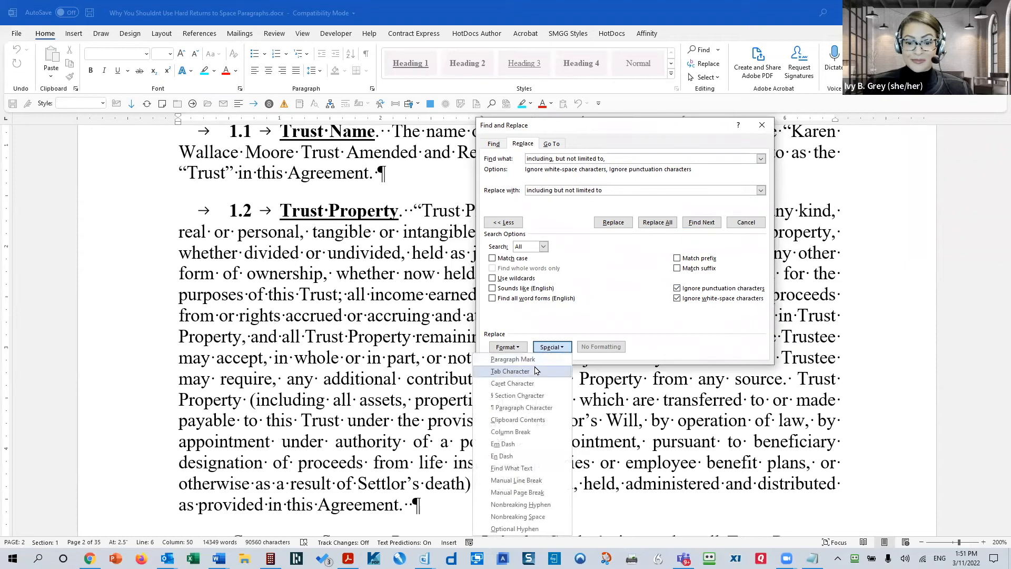
click(508, 348)
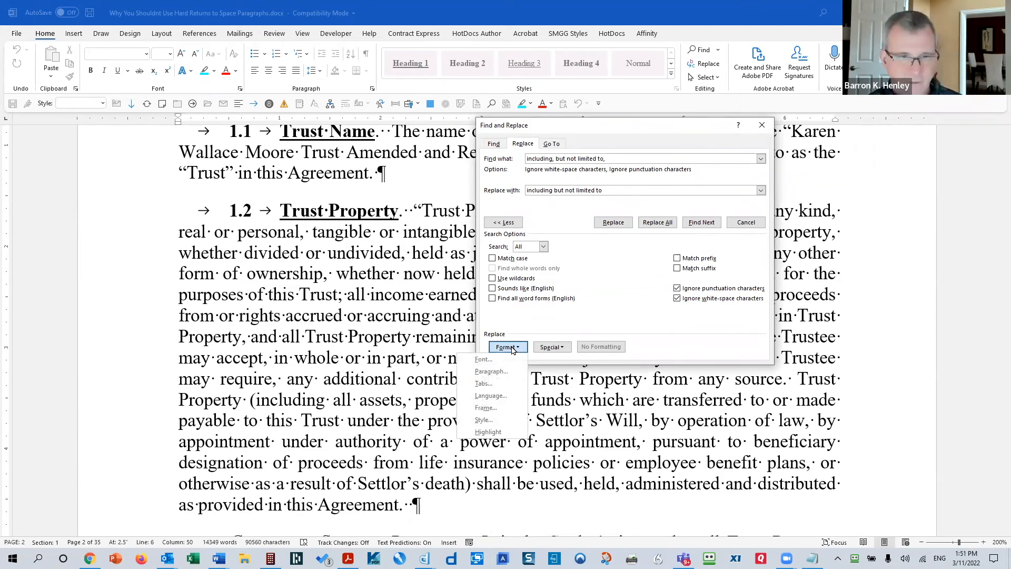
click(613, 159)
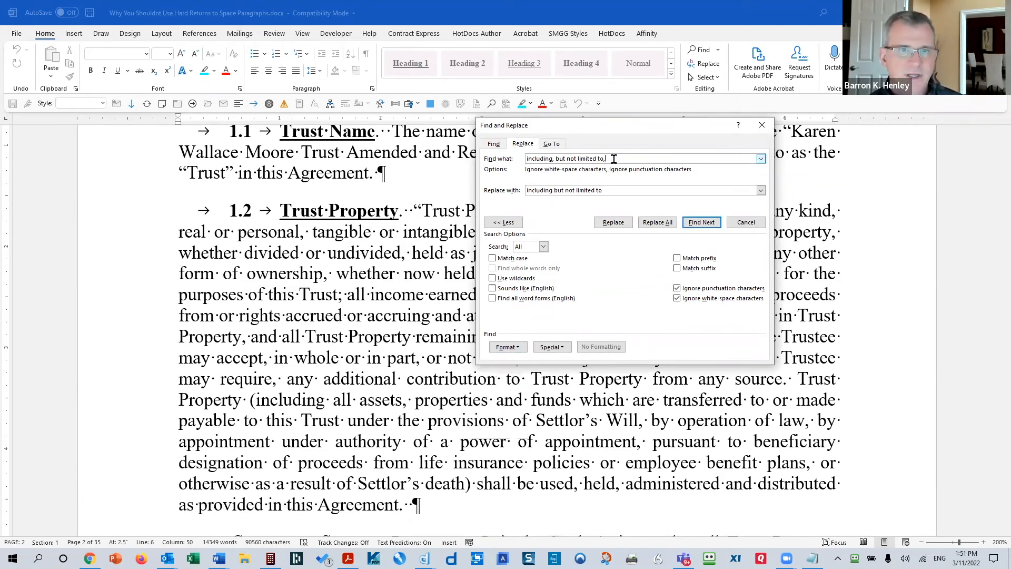
click(515, 348)
click(497, 362)
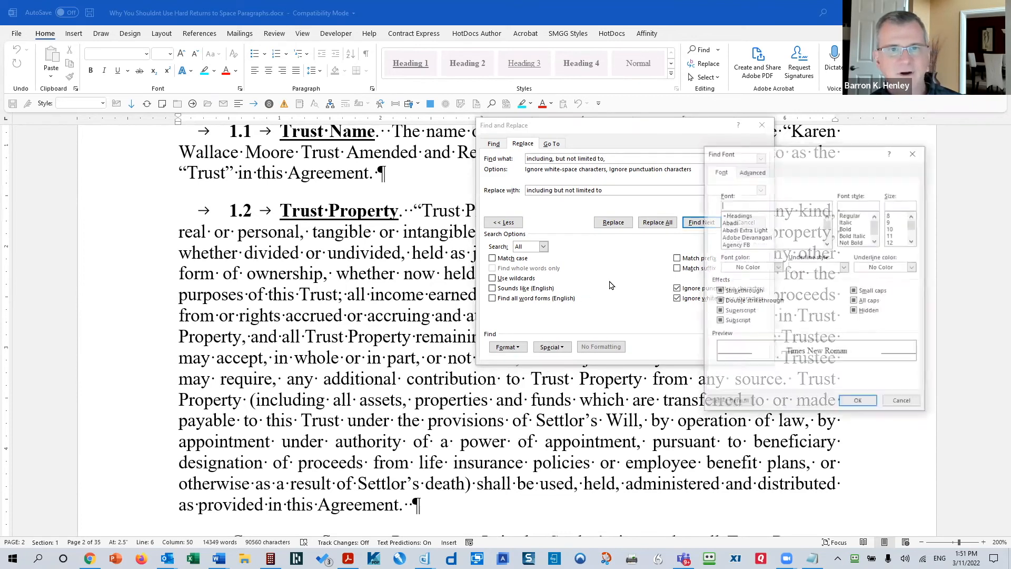
drag(792, 152, 609, 114)
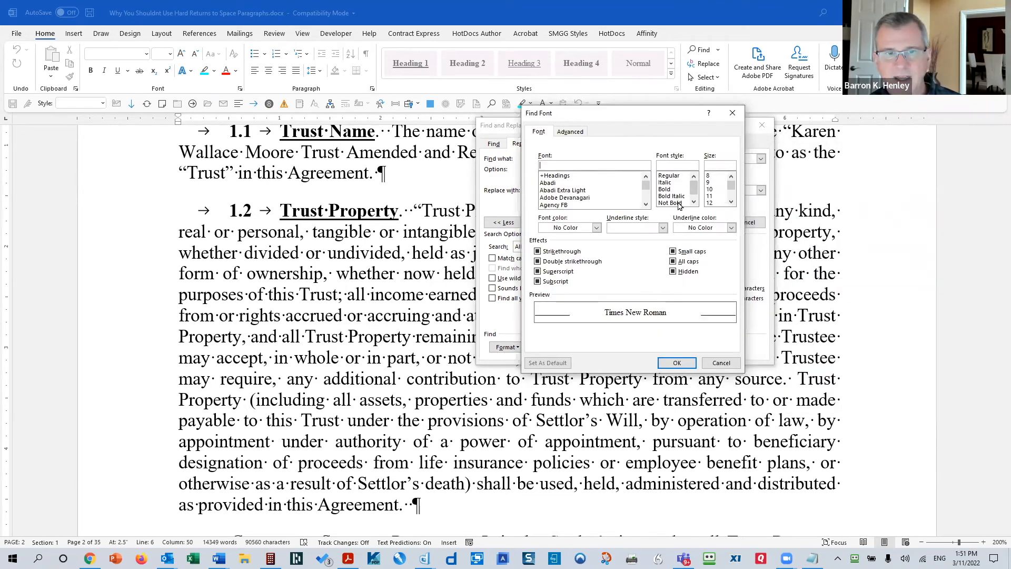
click(694, 197)
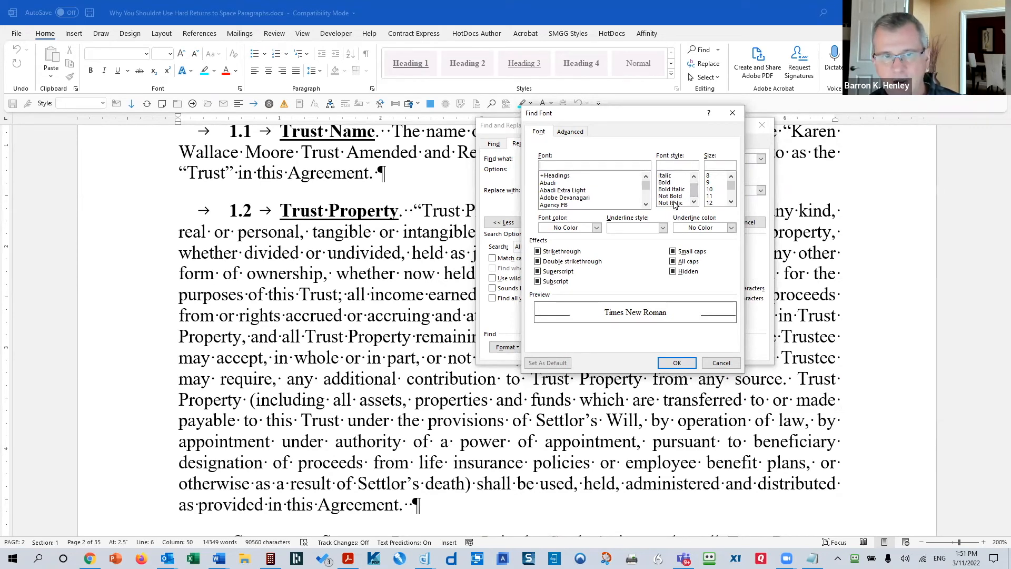
click(664, 228)
click(635, 236)
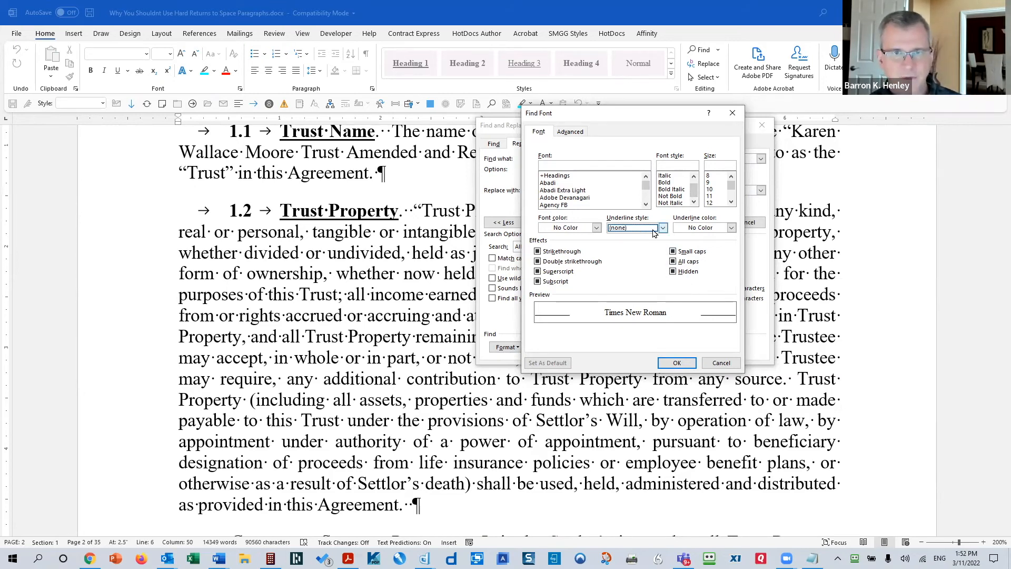
click(716, 367)
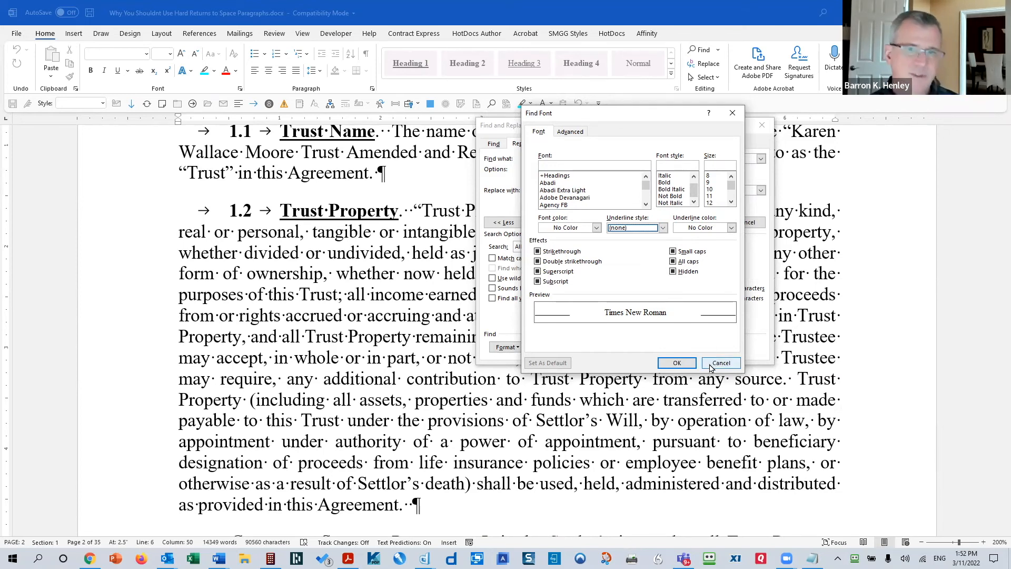
Try the search patterns "*", "?" and "cap*" with wildcards enabled, and close Find and Replace without replacing anything
click(492, 279)
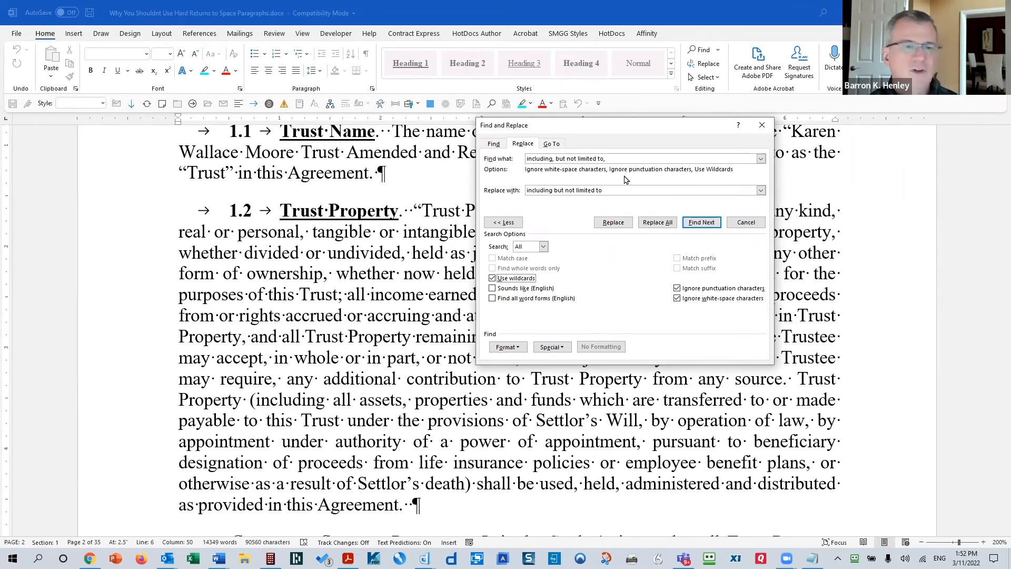
drag(625, 158, 481, 184)
text(*)
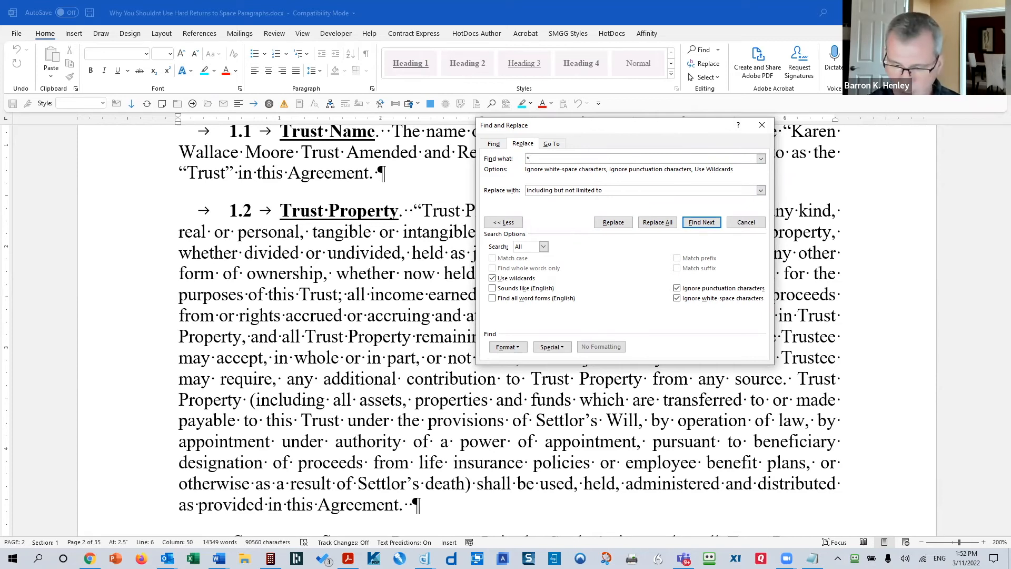
key(BackSpace)
text(?)
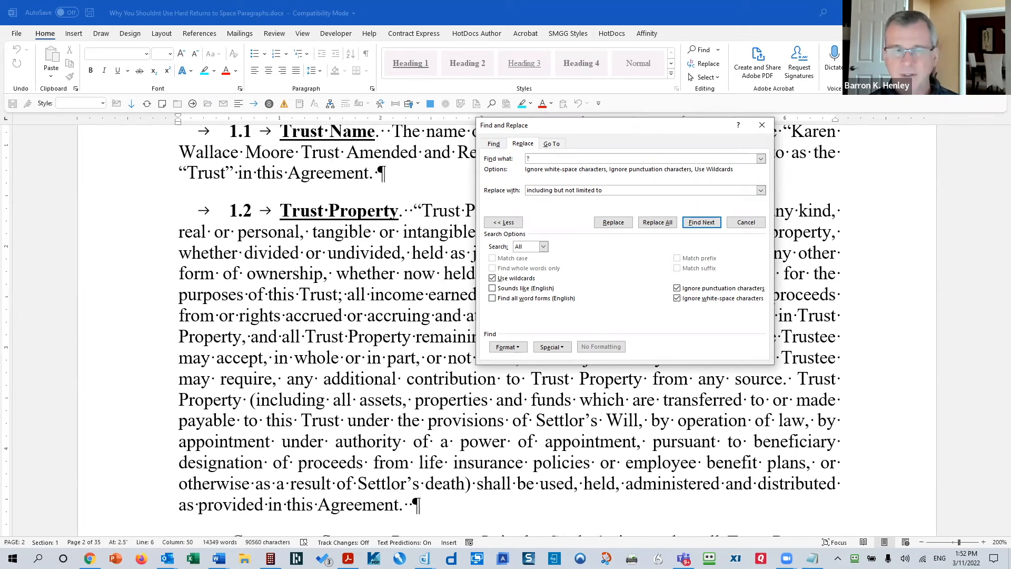
key(BackSpace)
text(cap*)
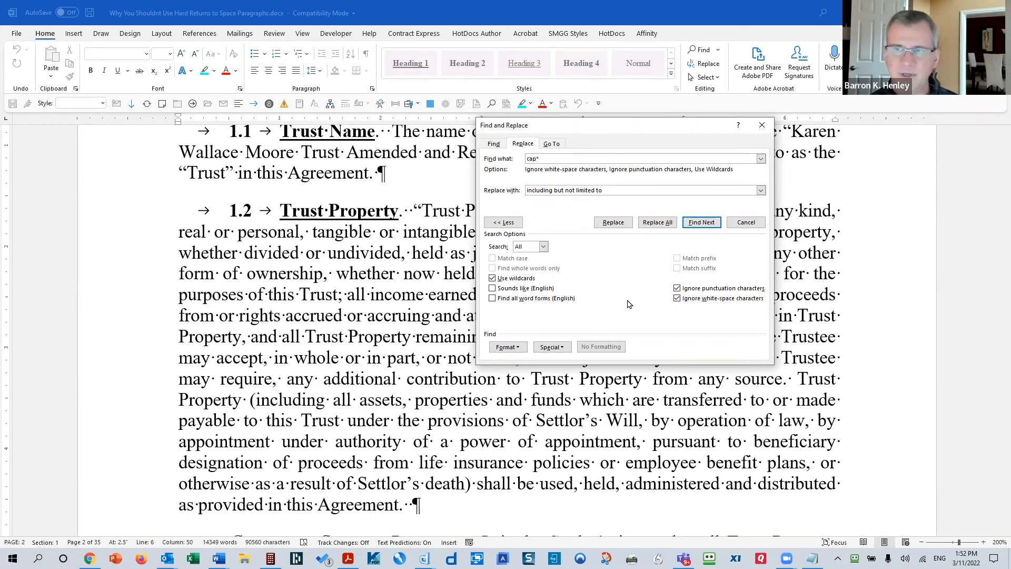
click(746, 222)
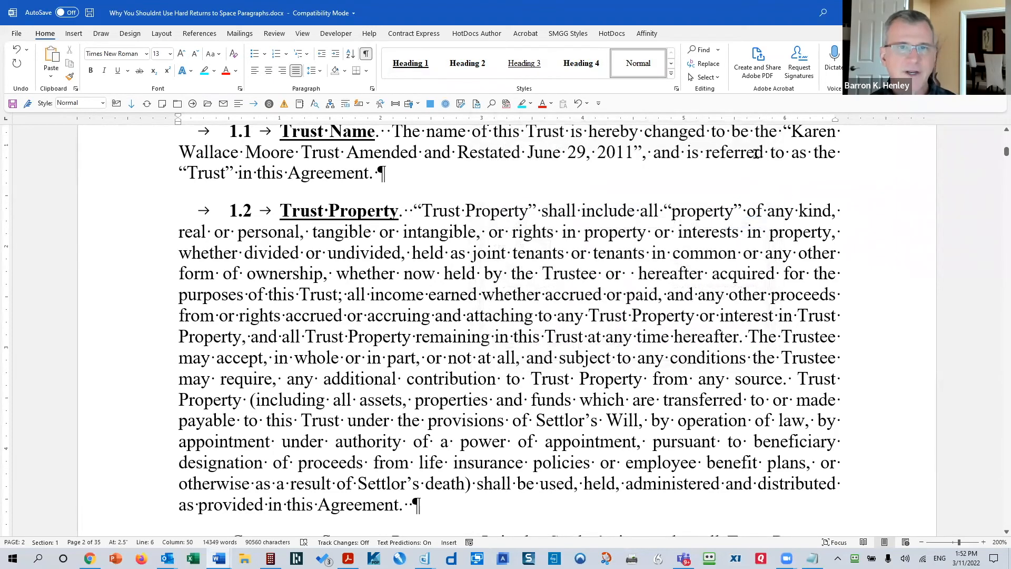
Open the Advanced Find dialog to view its search options, and close it without searching
click(719, 51)
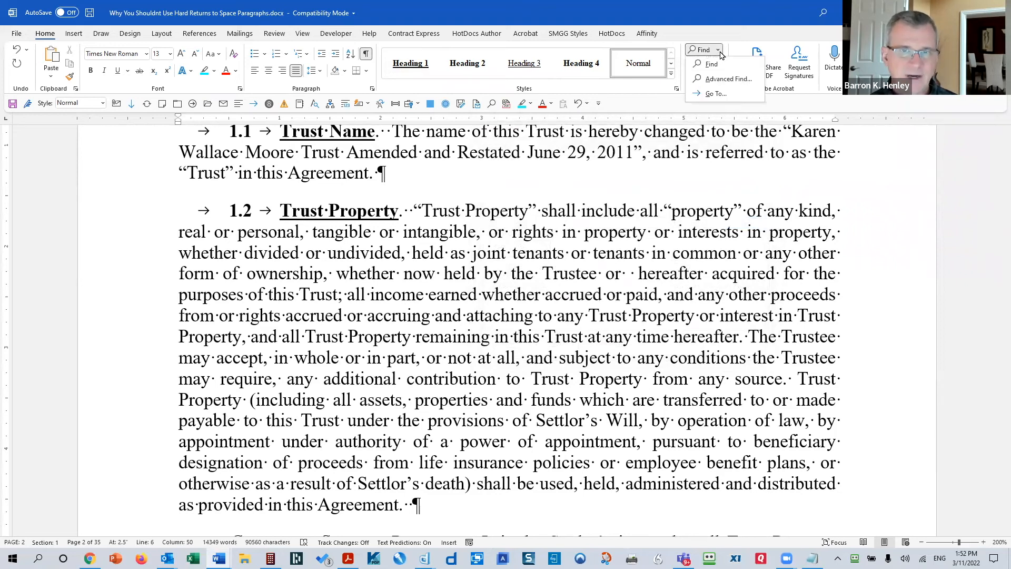
click(729, 78)
drag(695, 228, 624, 131)
click(689, 129)
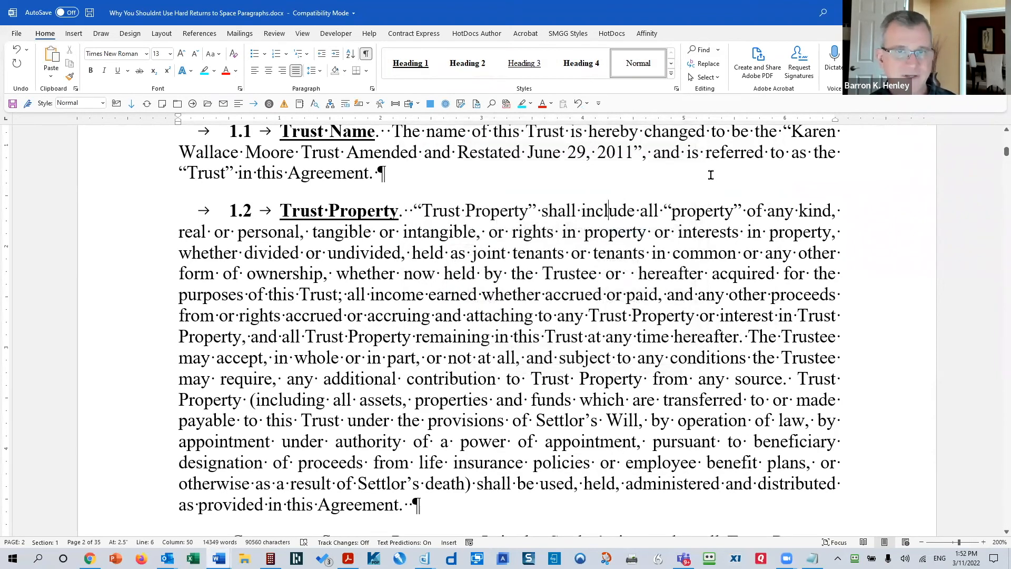
click(718, 49)
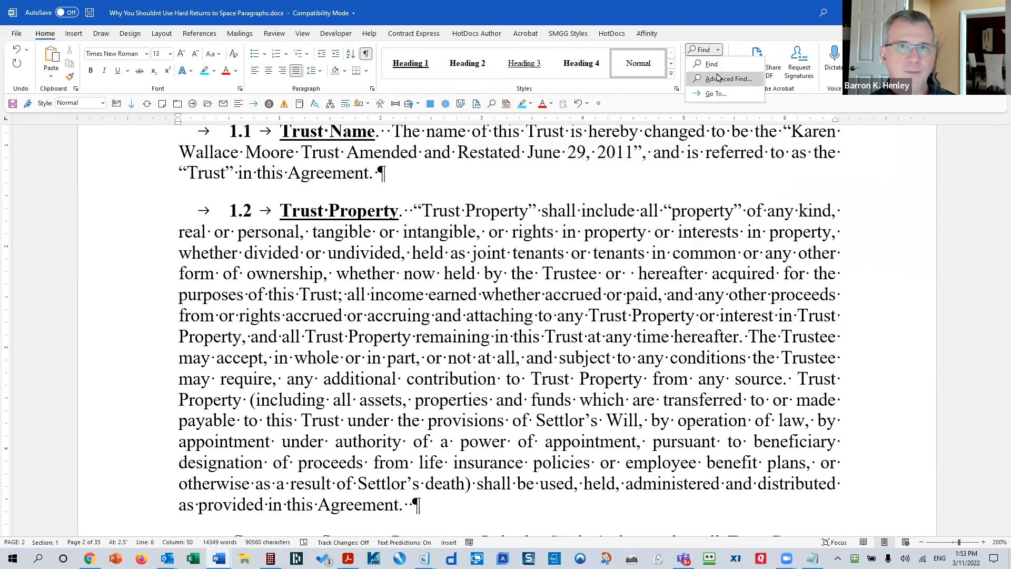
click(712, 73)
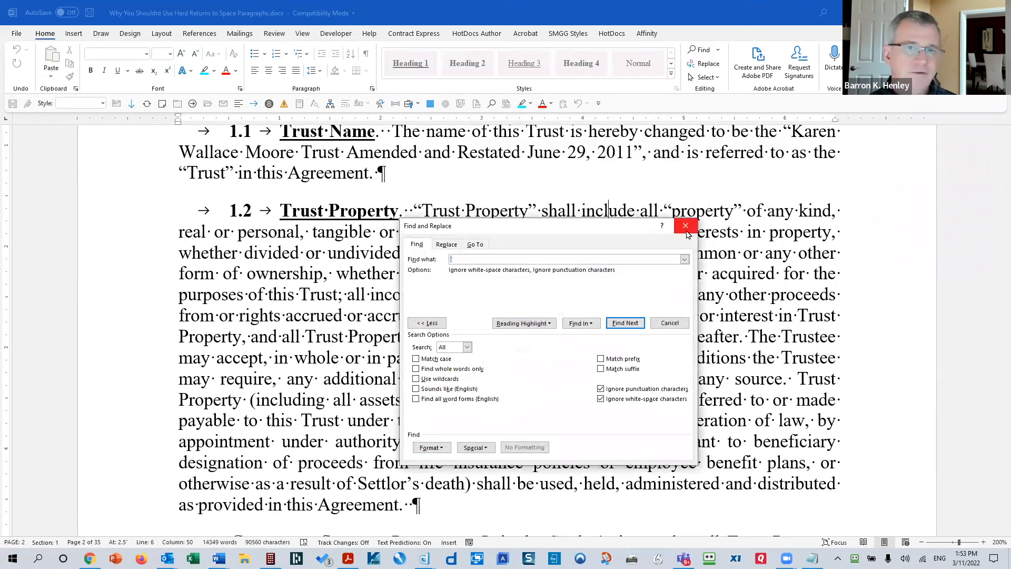
click(688, 226)
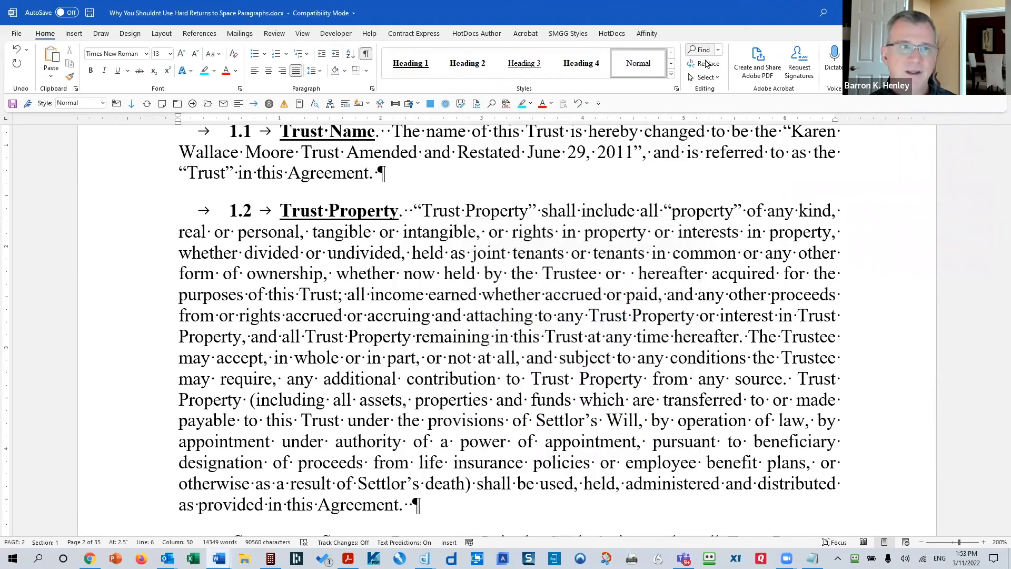
Show the Navigation pane's document search, view the available Find commands, and return to the text of section 1.2
key(ctrl+f)
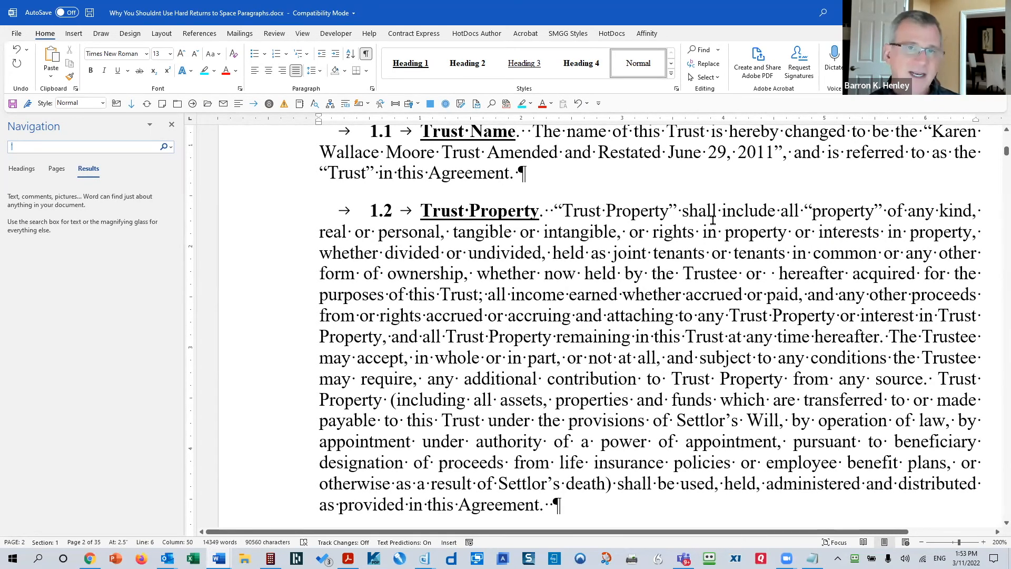
click(719, 50)
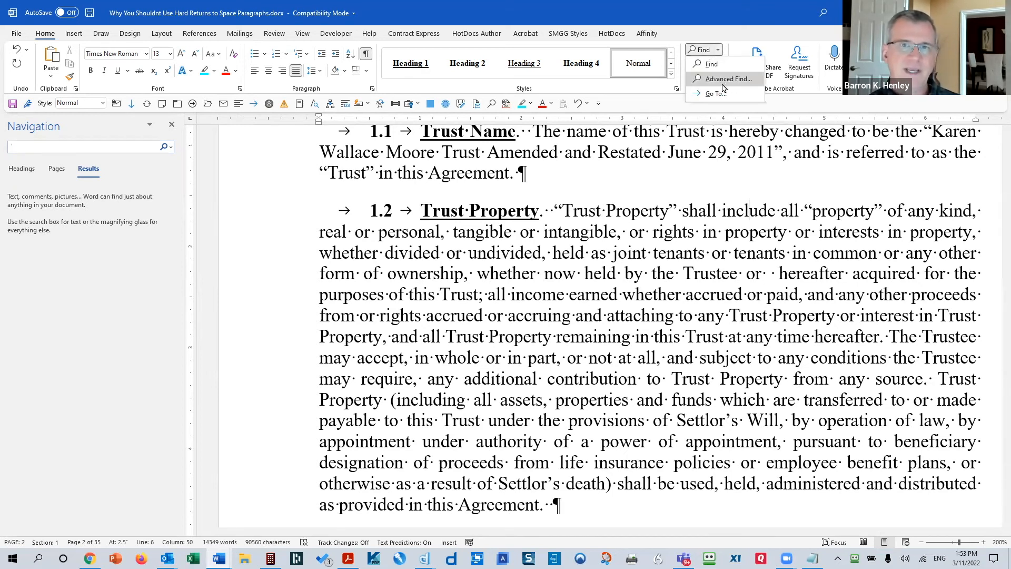
click(594, 211)
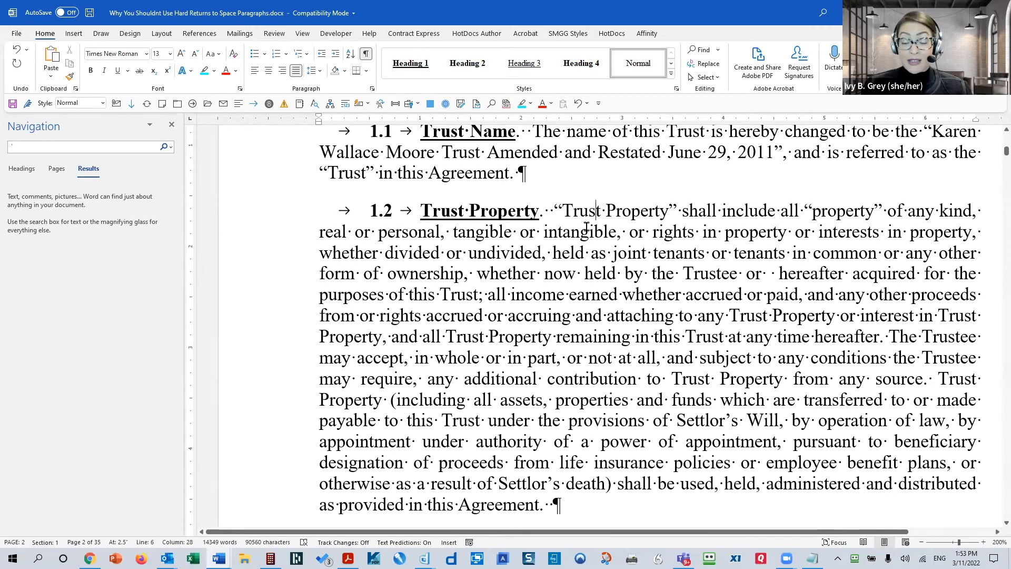
Copy "Trust Property" from section 1.2, return to the document's start, and enter it as the Advanced Find search text
drag(562, 211, 666, 214)
key(ctrl+c)
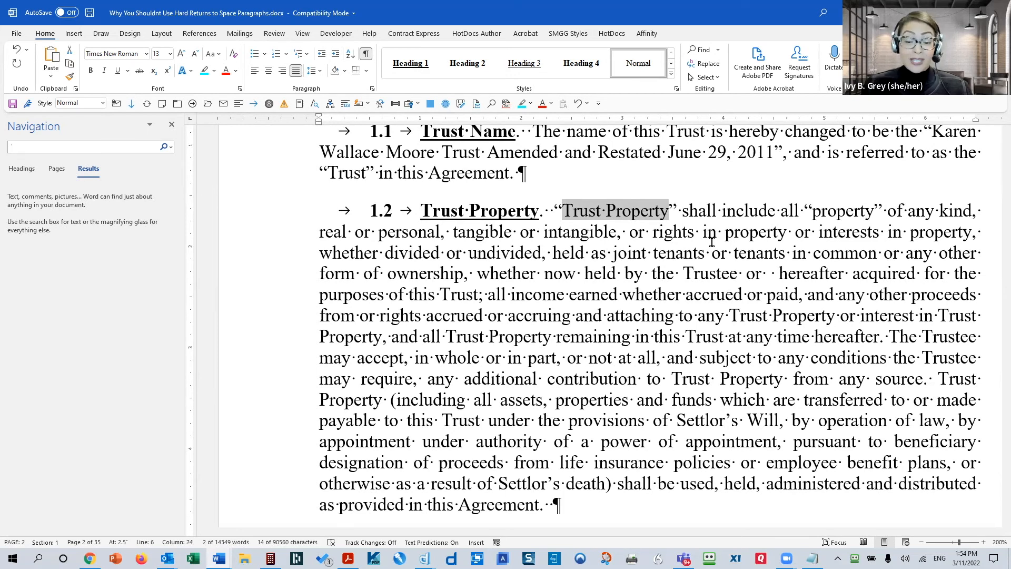
key(ctrl+Home)
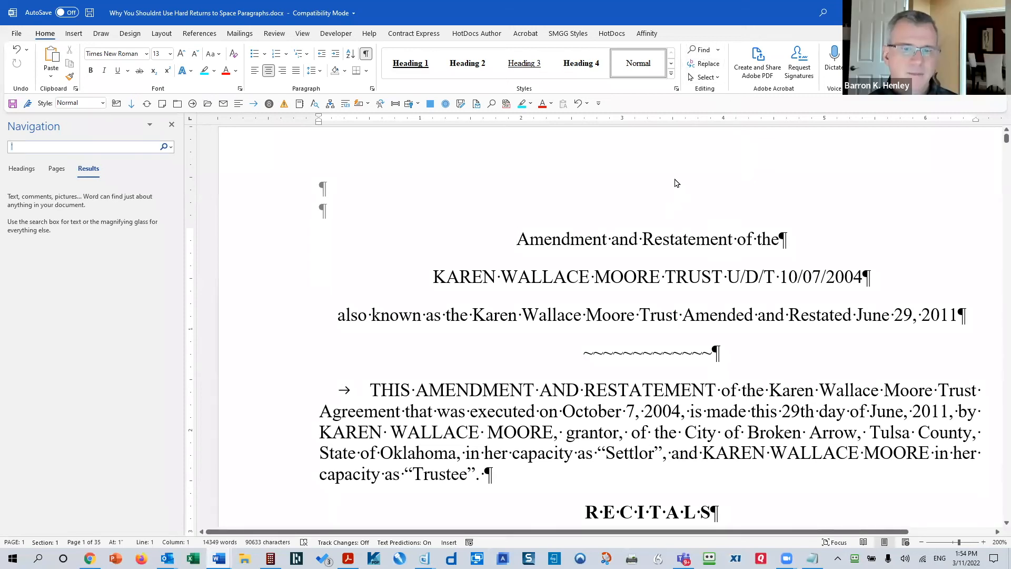
click(718, 50)
click(711, 73)
key(ctrl+v)
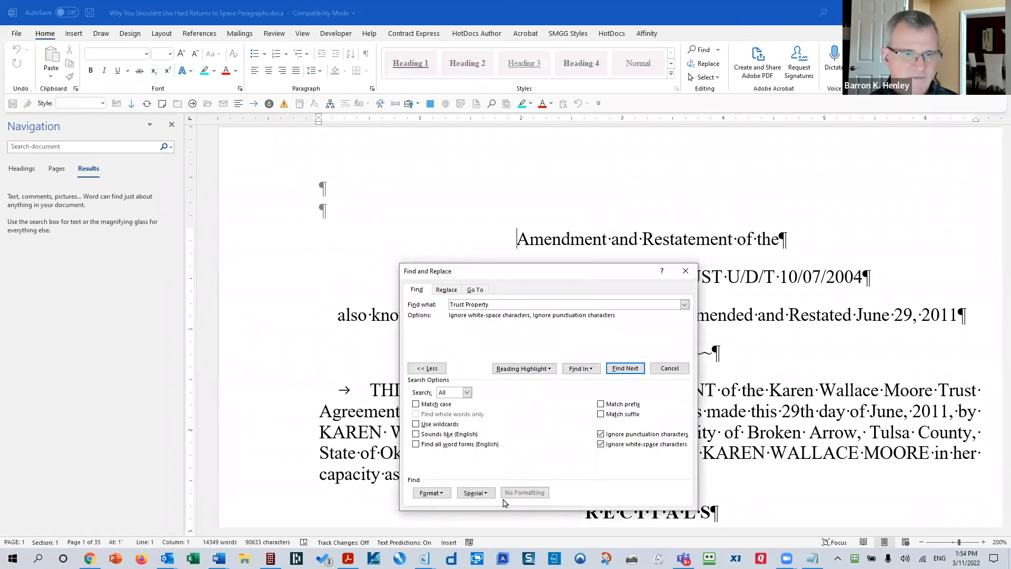
Stop ignoring white-space and punctuation characters, find the first "Trust Property" in the document, and close Find and Replace
click(604, 445)
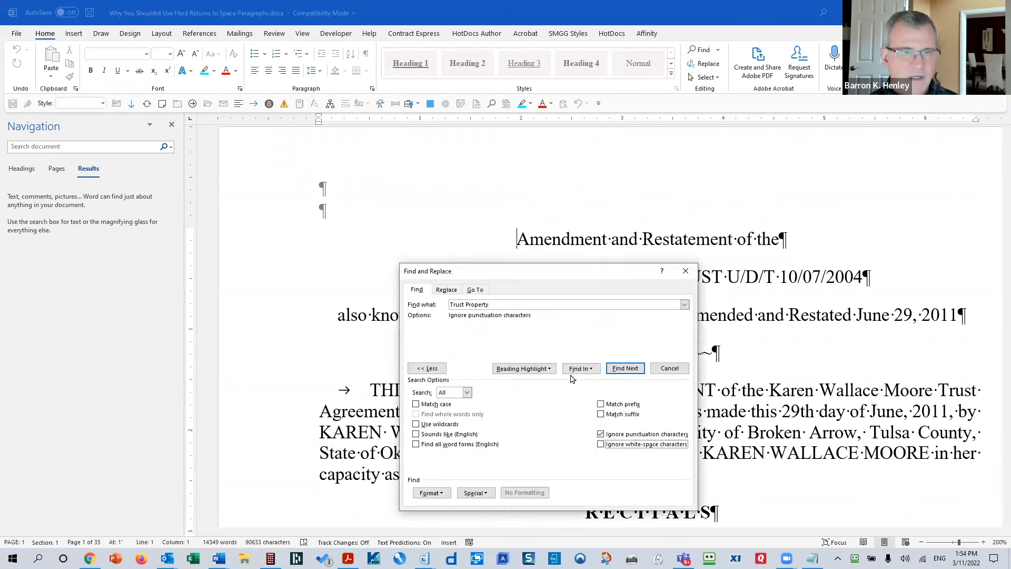
click(601, 434)
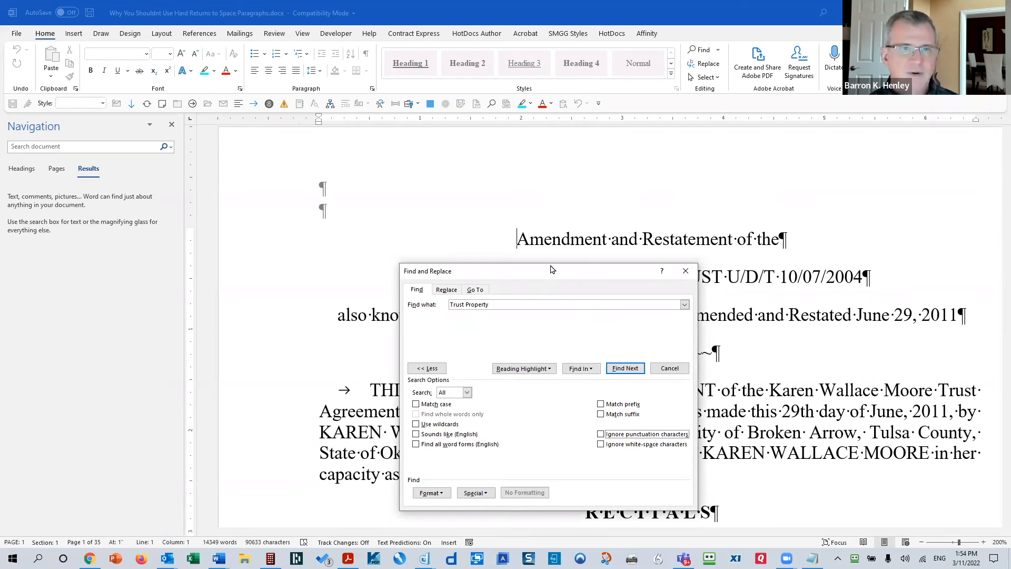
drag(551, 269, 566, 136)
click(639, 235)
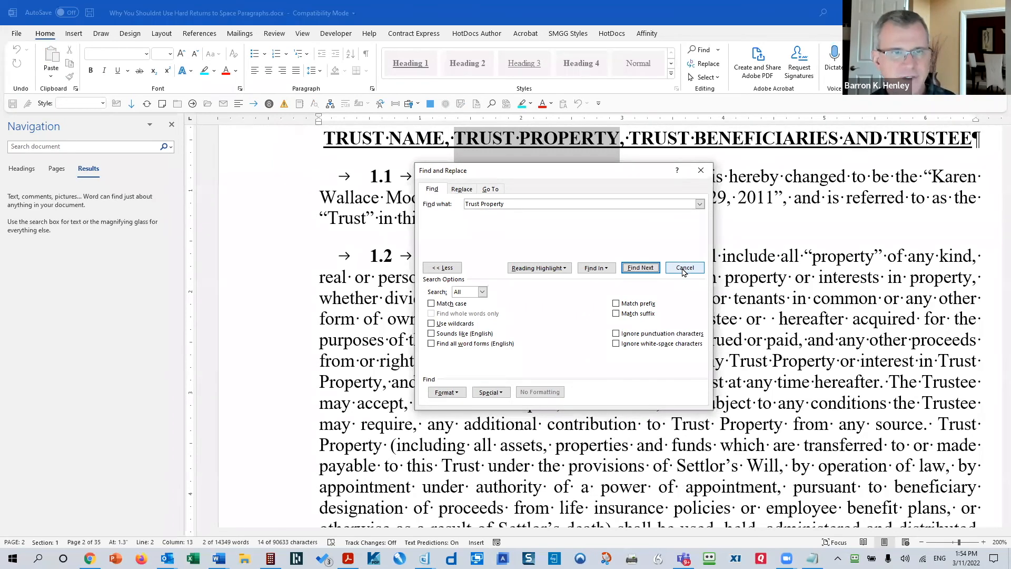
click(684, 268)
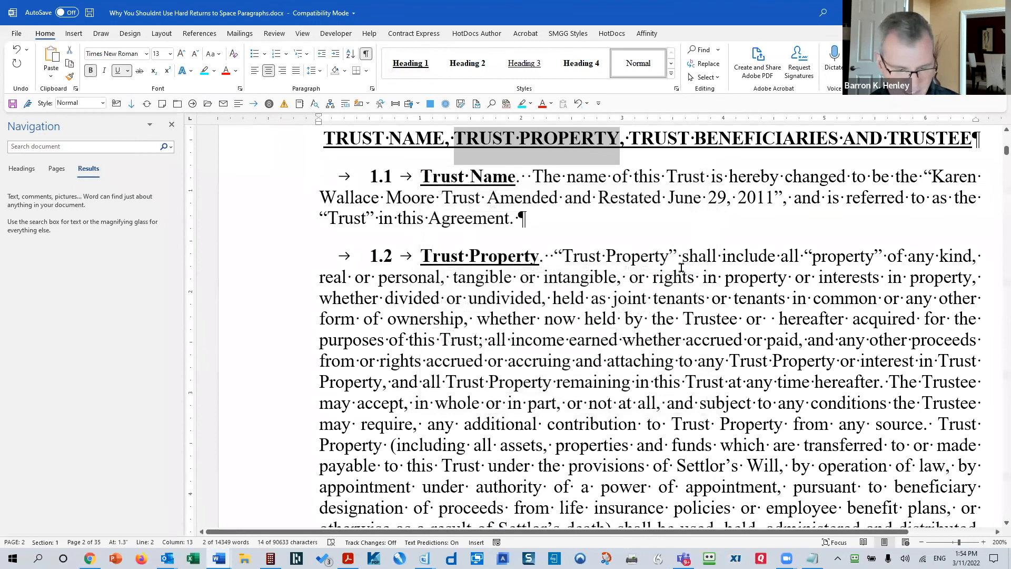
Browse through the following occurrences of "Trust Property" up to the Schedule "A" paragraph with the dialog closed, then reopen and cancel the find dialog
key(ctrl+Page_Down)
key(ctrl+Page_Down)
key(ctrl+Page_Down)
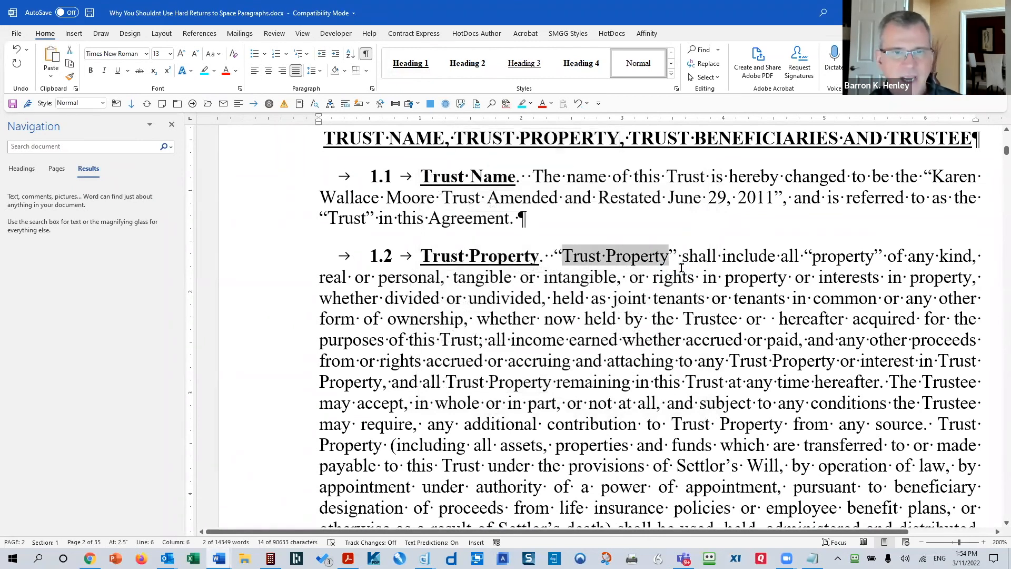
key(ctrl+Page_Down)
key(ctrl+Page_Down)
key(ctrl+Page_Down)
key(ctrl+Page_Down)
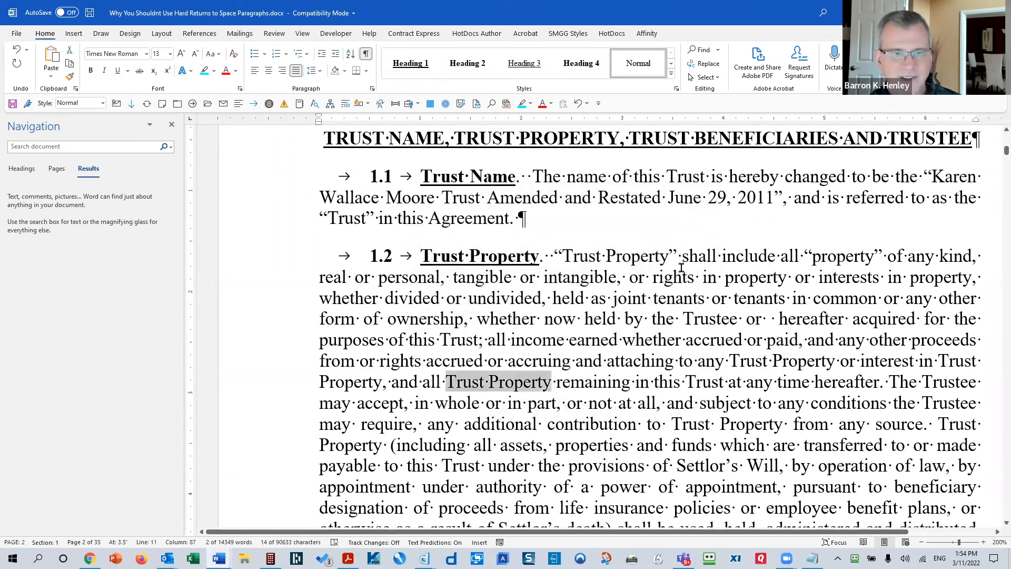
key(ctrl+Page_Down)
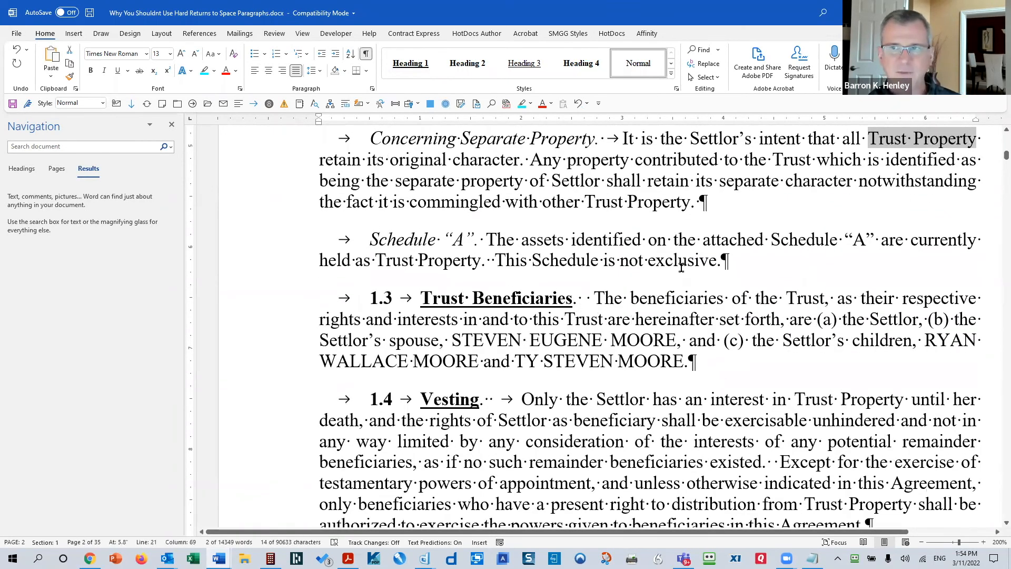
key(ctrl+Page_Down)
key(ctrl+Page_Down)
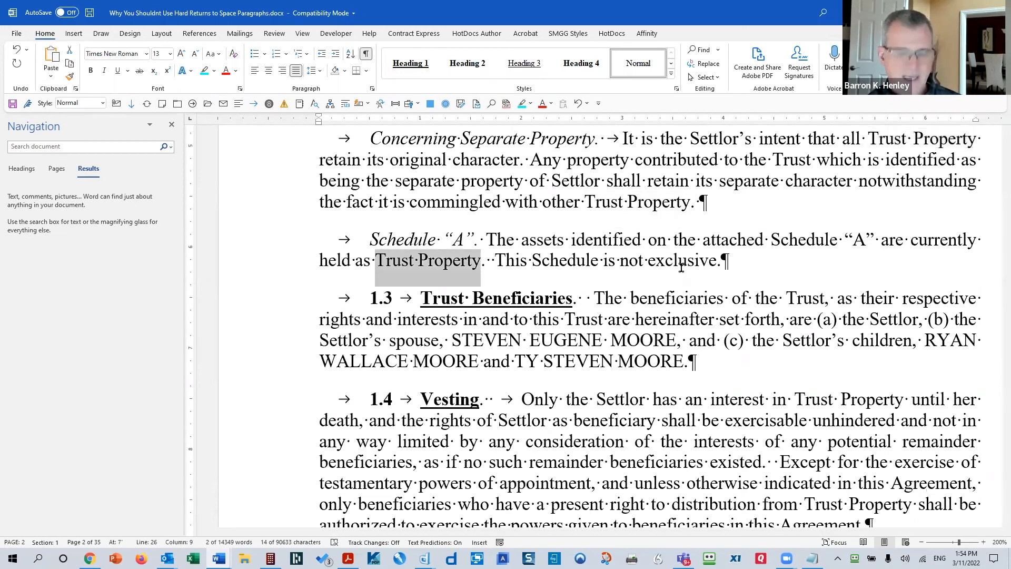
key(ctrl+f)
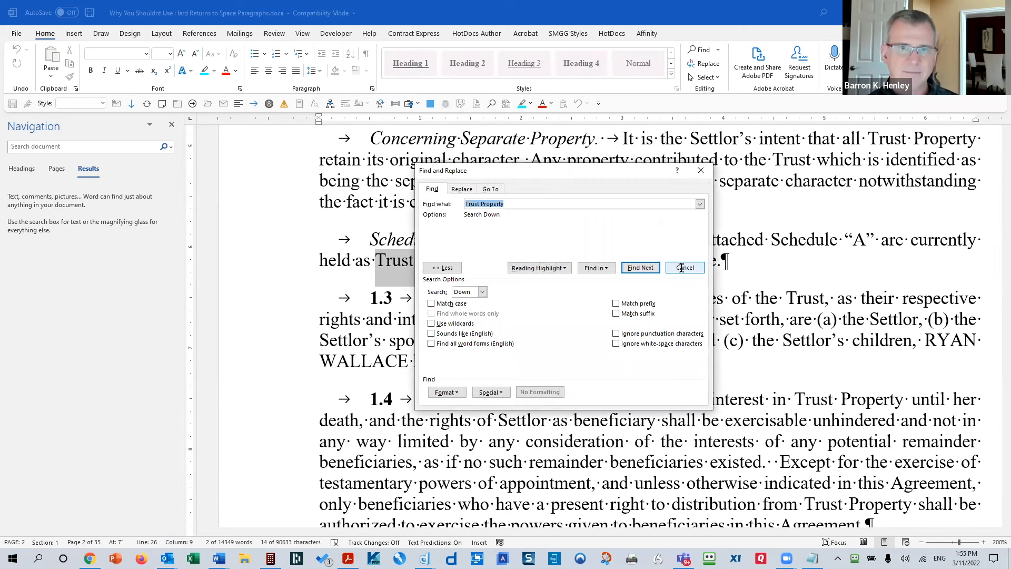
click(684, 268)
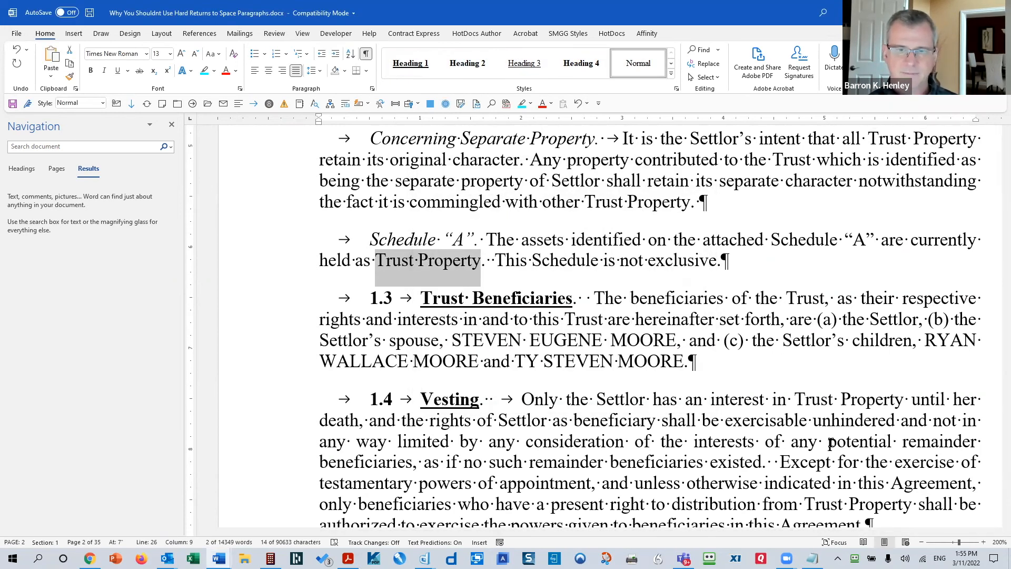